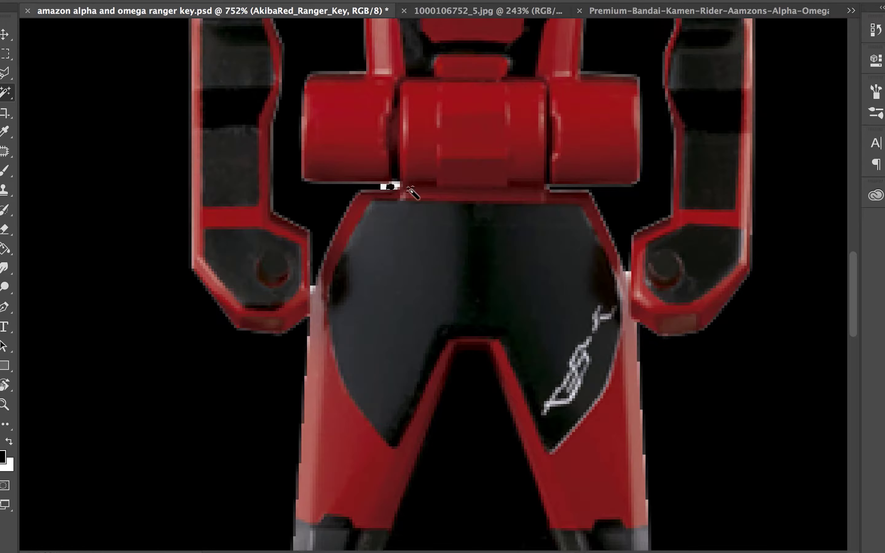
Place the red Amazon Alpha head on the ranger key's neck and erase the stray white pixels
{"action": "key", "text": "e"}
{"action": "scroll", "coordinate": [385, 190], "scroll_direction": "up", "scroll_amount": 3}
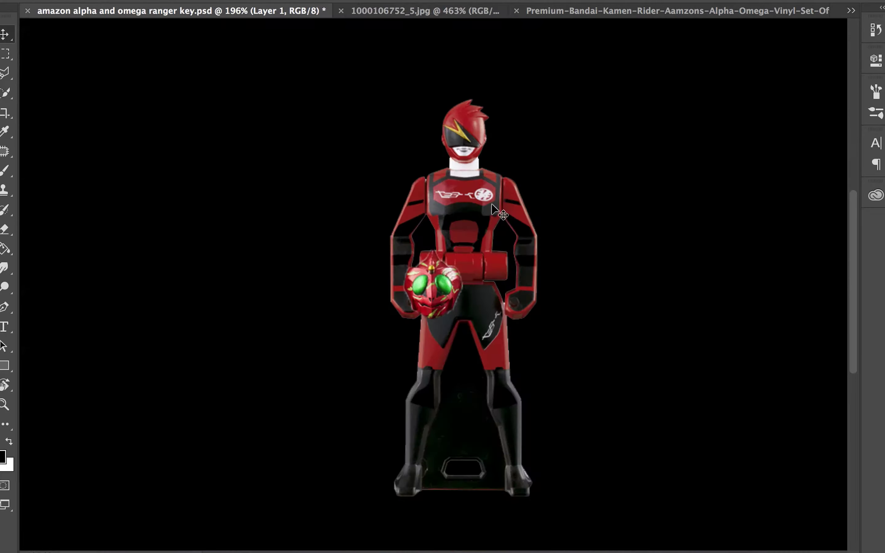
{"action": "left_click_drag", "start_coordinate": [460, 299], "coordinate": [501, 144]}
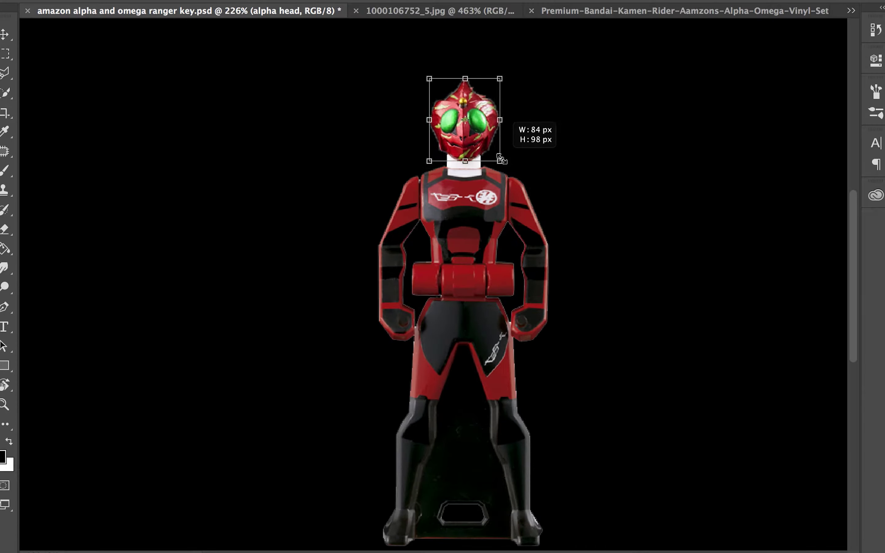
{"action": "key", "text": "alt+bracketleft"}
{"action": "key", "text": "e"}
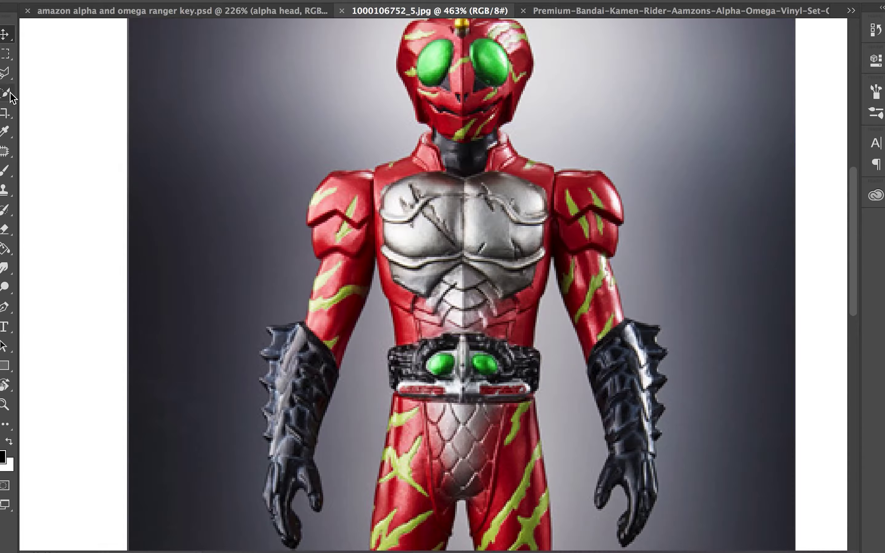
Quick-select and copy the Alpha's silver chest and abdomen, down to the belt, in the reference photo
{"action": "left_click", "coordinate": [8, 93]}
{"action": "left_click_drag", "start_coordinate": [394, 242], "coordinate": [436, 177]}
{"action": "left_click_drag", "start_coordinate": [365, 166], "coordinate": [439, 329]}
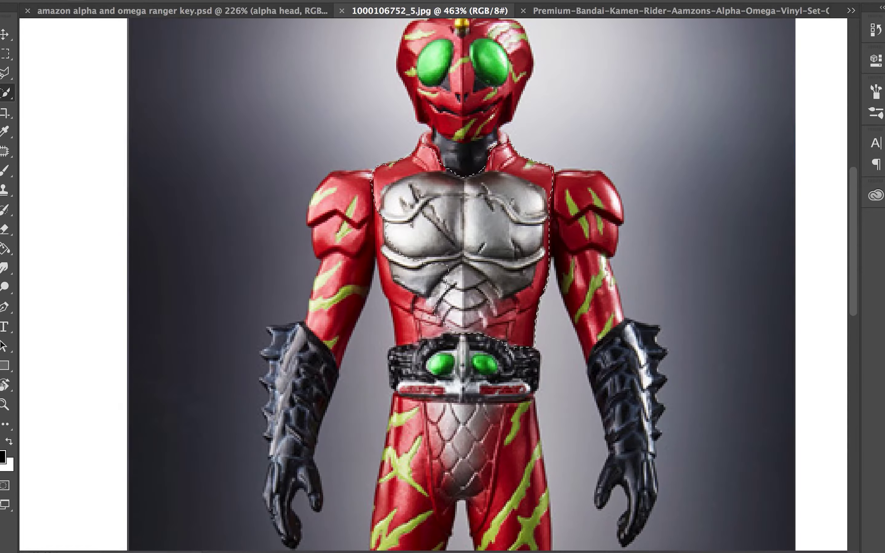
{"action": "scroll", "coordinate": [426, 161], "scroll_direction": "up", "scroll_amount": 3}
{"action": "left_click_drag", "start_coordinate": [356, 192], "coordinate": [362, 256]}
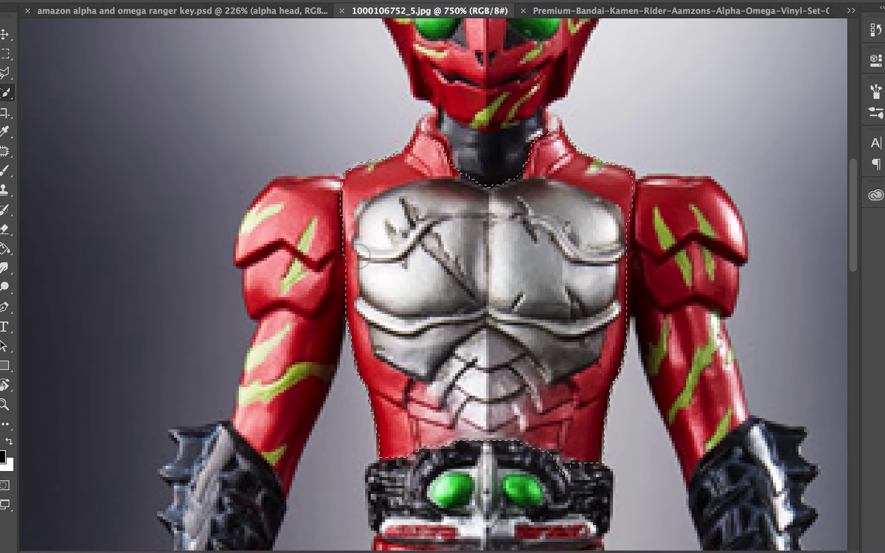
{"action": "left_click_drag", "start_coordinate": [336, 311], "coordinate": [335, 289]}
{"action": "mouse_move", "coordinate": [475, 168]}
{"action": "left_mouse_down"}
{"action": "mouse_move", "coordinate": [569, 104]}
{"action": "mouse_move", "coordinate": [584, 153]}
{"action": "left_mouse_up"}
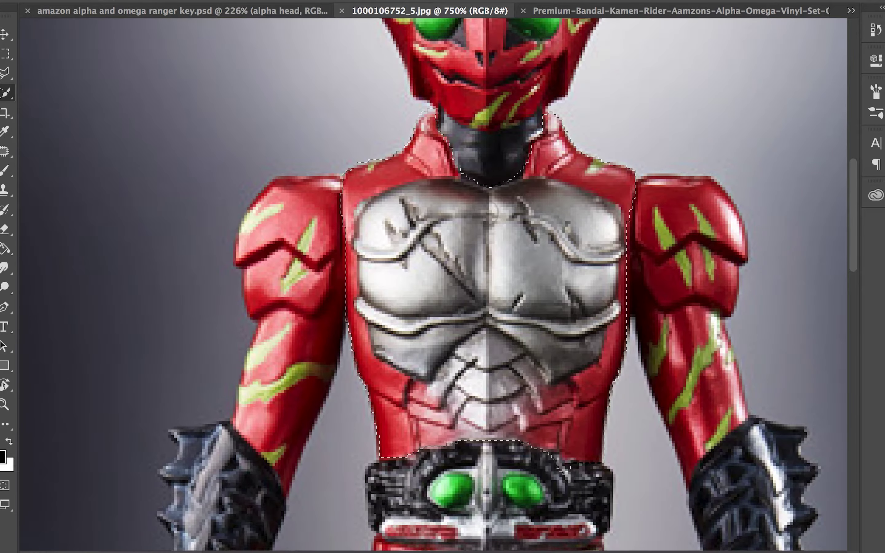
{"action": "left_click_drag", "start_coordinate": [565, 475], "coordinate": [570, 468]}
{"action": "key", "text": "ctrl+c"}
Paste the chest into the ranger key file and warp it over the figure's torso
{"action": "left_click", "coordinate": [183, 10]}
{"action": "key", "text": "ctrl+v"}
{"action": "mouse_move", "coordinate": [431, 293]}
{"action": "left_mouse_down"}
{"action": "mouse_move", "coordinate": [458, 219]}
{"action": "mouse_move", "coordinate": [670, 189]}
{"action": "left_mouse_up"}
{"action": "scroll", "coordinate": [347, 220], "scroll_direction": "up", "scroll_amount": 3}
{"action": "key", "text": "e"}
{"action": "scroll", "coordinate": [534, 212], "scroll_direction": "right", "scroll_amount": 3}
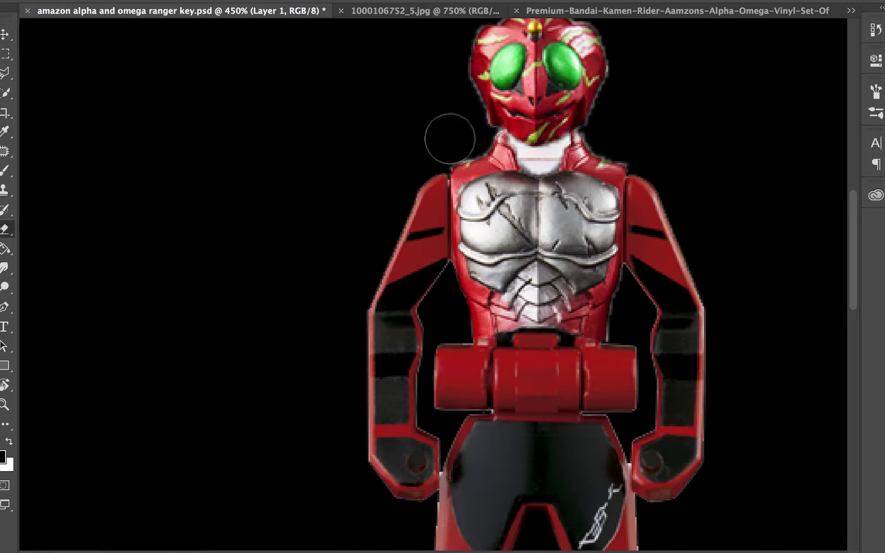
{"action": "key", "text": "ctrl+t"}
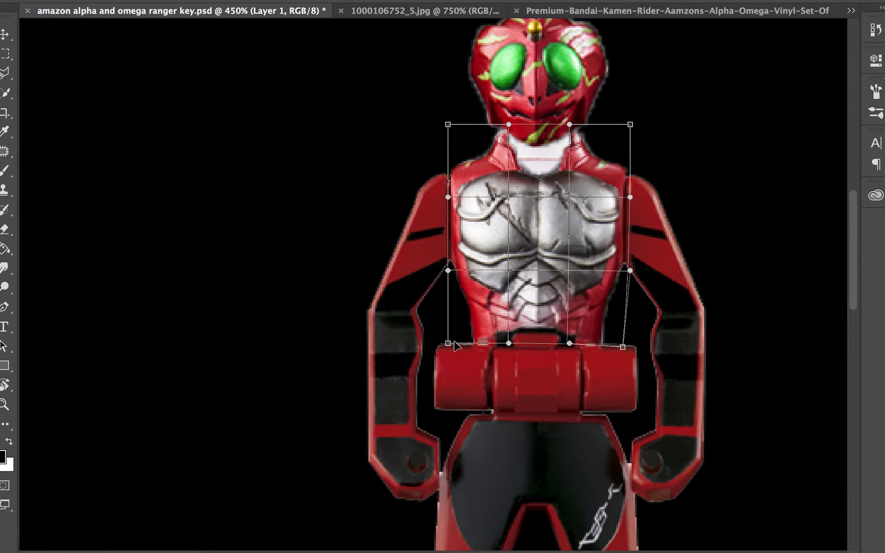
{"action": "left_click_drag", "start_coordinate": [453, 340], "coordinate": [570, 238]}
{"action": "key", "text": "Return"}
{"action": "left_click", "coordinate": [421, 11]}
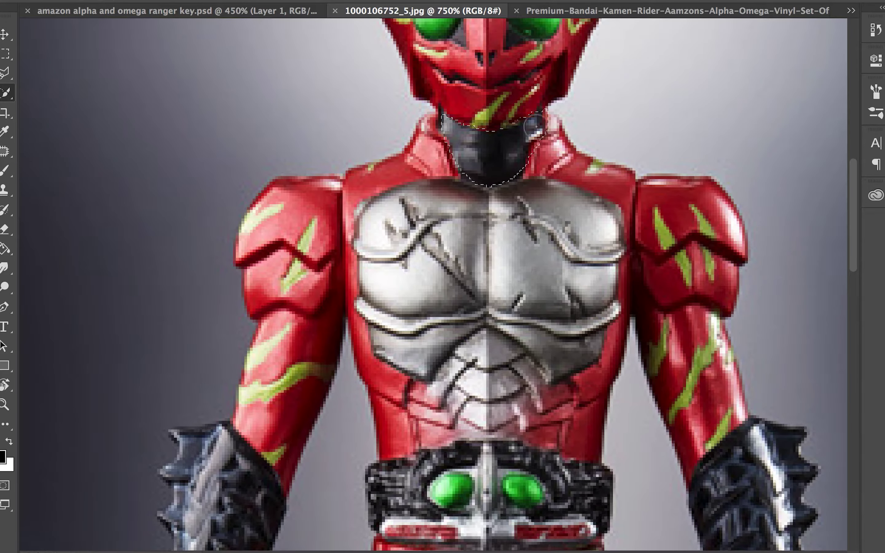
Magnetic-lasso the dark neck in the photo, paste it onto the figure, and merge it into 'alpha body'
{"action": "scroll", "coordinate": [534, 126], "scroll_direction": "up", "scroll_amount": 5}
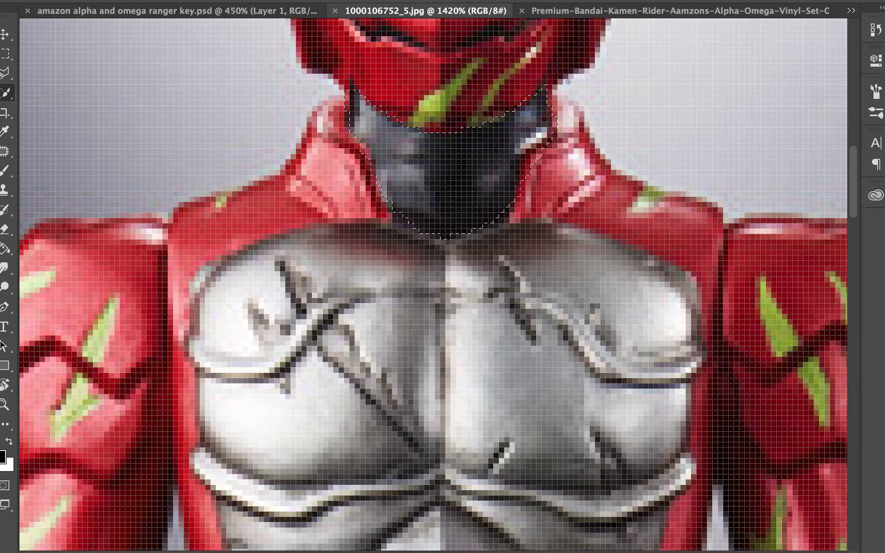
{"action": "left_click", "coordinate": [533, 94], "text": "alt"}
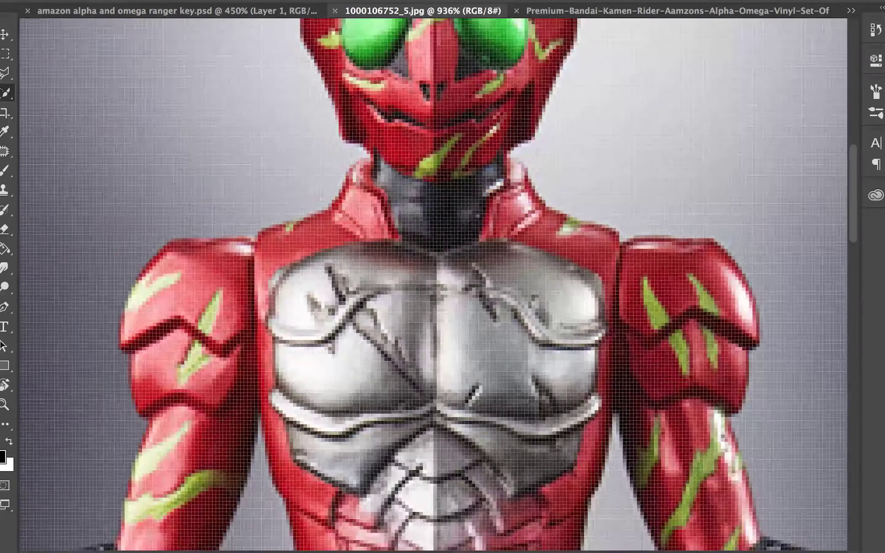
{"action": "scroll", "coordinate": [421, 289], "scroll_direction": "down", "scroll_amount": 3}
{"action": "key", "text": "l"}
{"action": "left_click", "coordinate": [369, 145]}
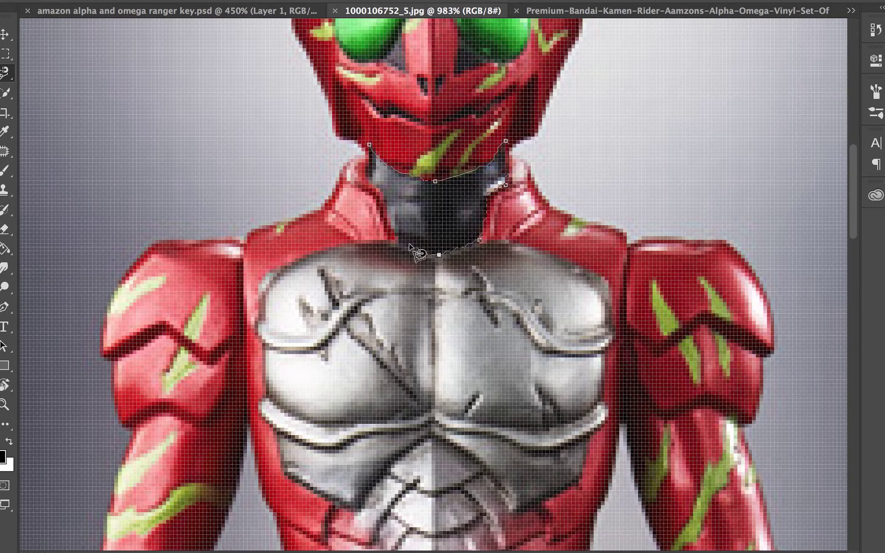
{"action": "double_click", "coordinate": [366, 175]}
{"action": "key", "text": "ctrl+c"}
{"action": "key", "text": "ctrl+Tab"}
{"action": "key", "text": "ctrl+v"}
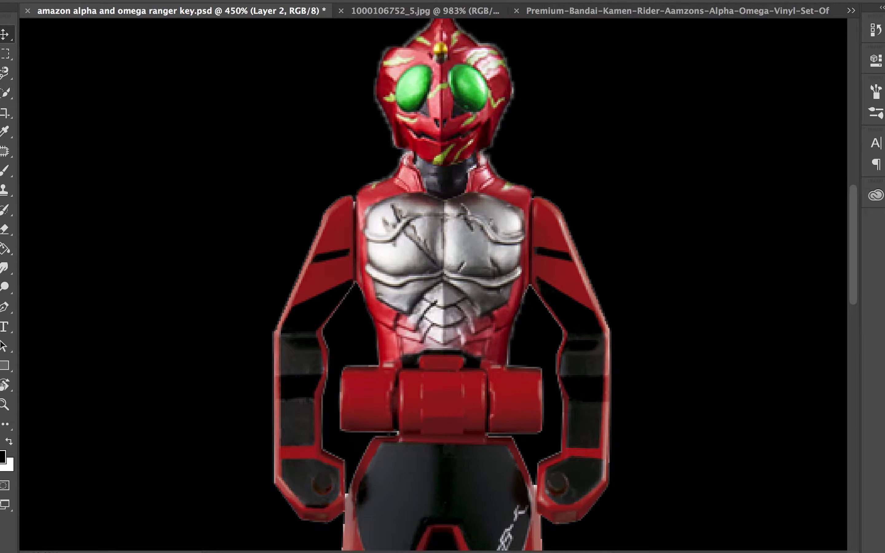
{"action": "key", "text": "ctrl+e"}
{"action": "scroll", "coordinate": [569, 193], "scroll_direction": "down", "scroll_amount": 1}
{"action": "scroll", "coordinate": [581, 216], "scroll_direction": "down", "scroll_amount": 2}
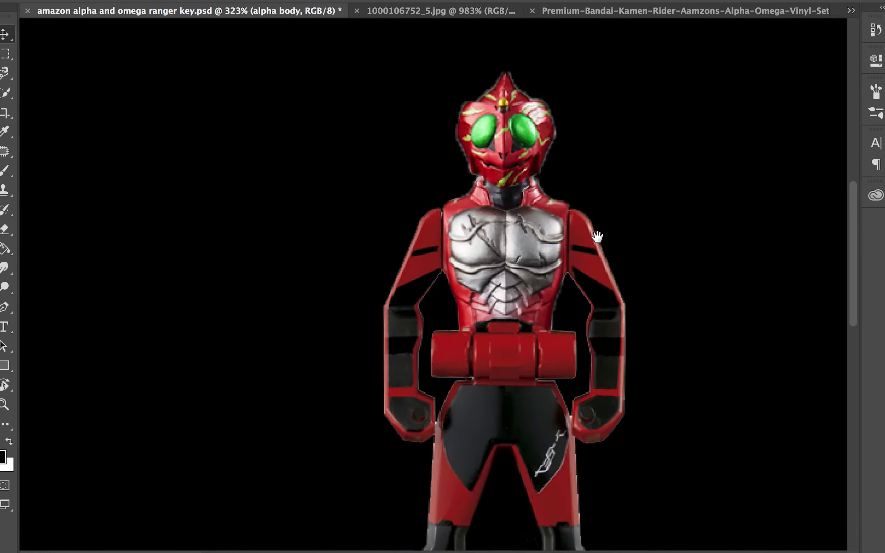
Select the left red-and-green shoulder pad in the photo and paste it onto the figure's left shoulder
{"action": "left_click", "coordinate": [407, 17]}
{"action": "scroll", "coordinate": [398, 182], "scroll_direction": "down", "scroll_amount": 2}
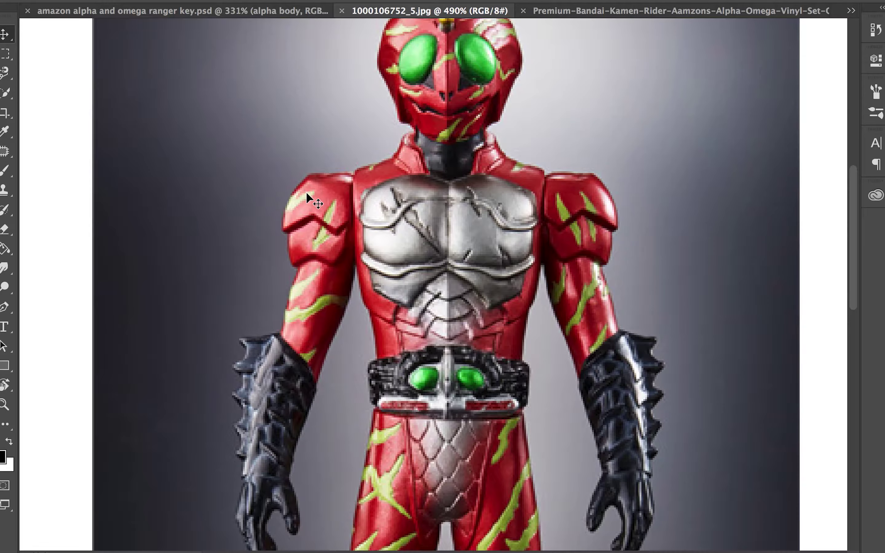
{"action": "scroll", "coordinate": [306, 191], "scroll_direction": "up", "scroll_amount": 1}
{"action": "left_click_drag", "start_coordinate": [316, 247], "coordinate": [340, 295]}
{"action": "scroll", "coordinate": [336, 294], "scroll_direction": "up", "scroll_amount": 1}
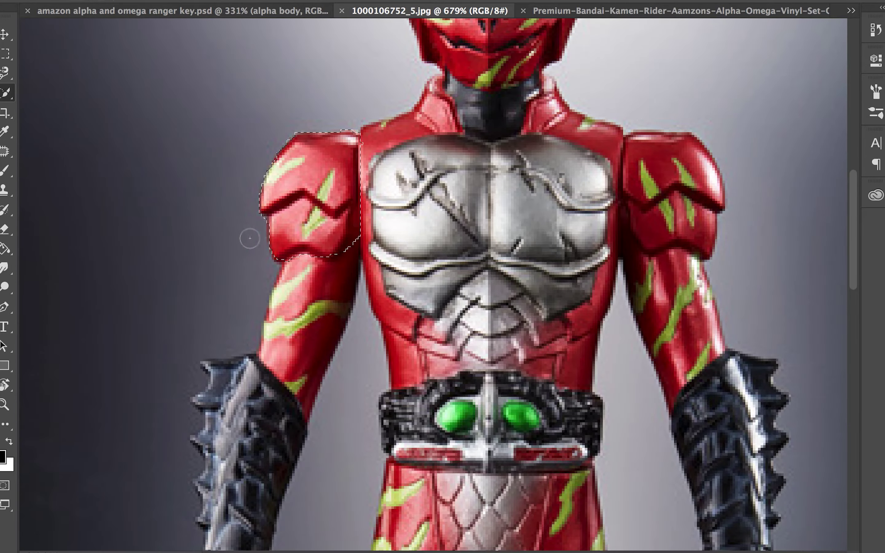
{"action": "scroll", "coordinate": [250, 239], "scroll_direction": "down", "scroll_amount": 3}
{"action": "key", "text": "ctrl+Tab"}
{"action": "key", "text": "ctrl+v"}
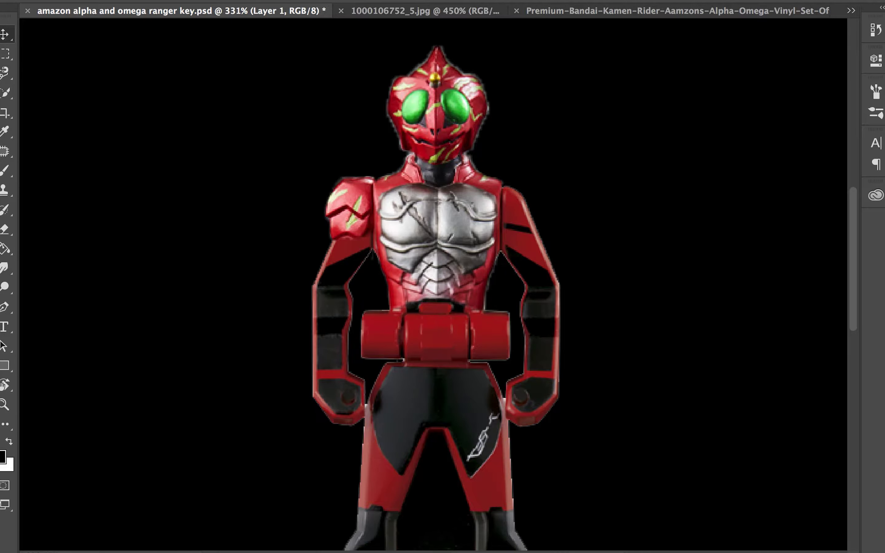
{"action": "left_click_drag", "start_coordinate": [351, 209], "coordinate": [283, 227]}
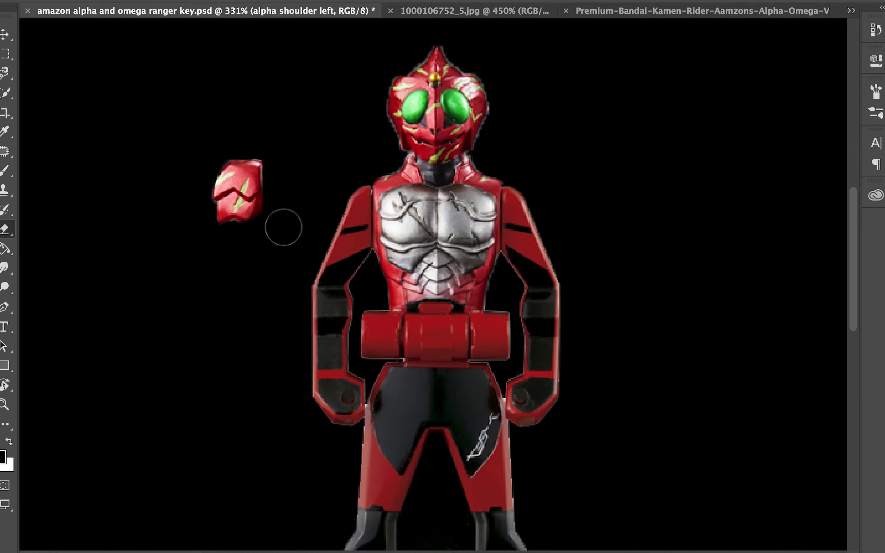
{"action": "key", "text": "ctrl+z"}
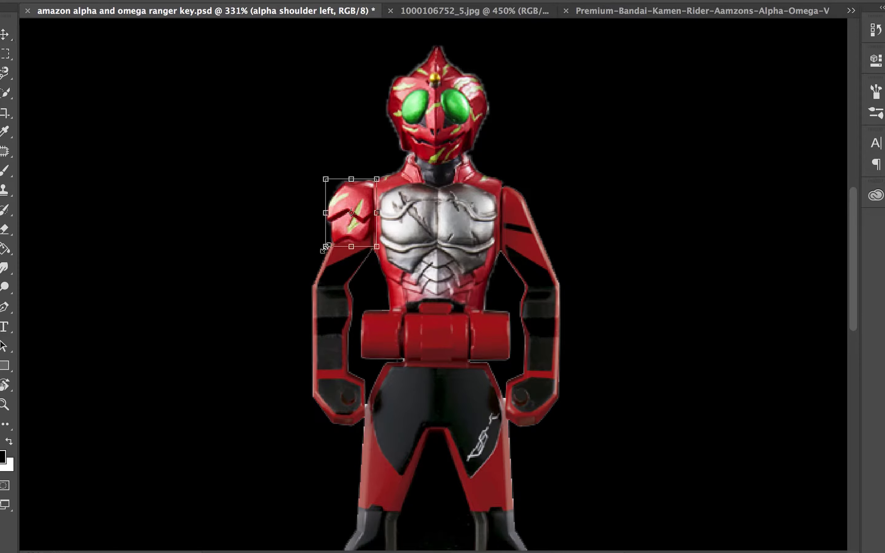
Add the right shoulder pad, scaling and placing it on the figure's right shoulder
{"action": "key", "text": "ctrl+Tab"}
{"action": "key", "text": "w"}
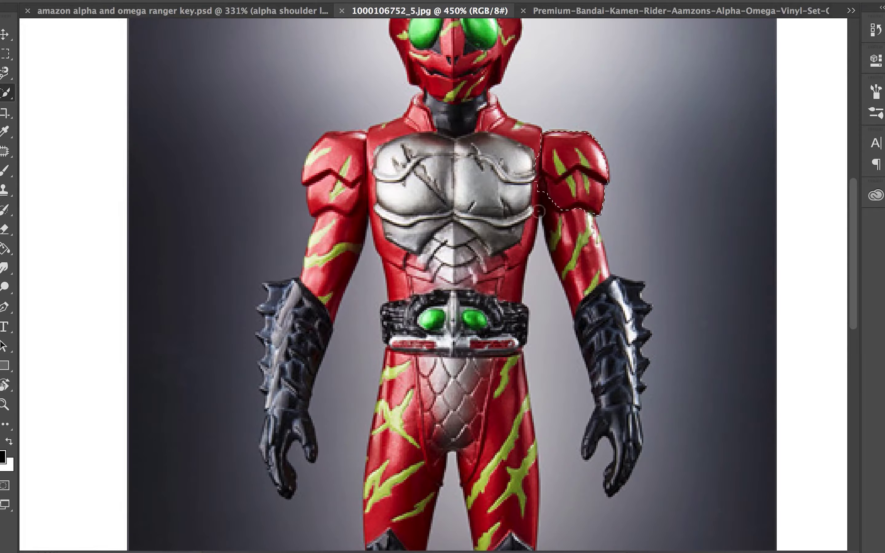
{"action": "left_click", "coordinate": [252, 11]}
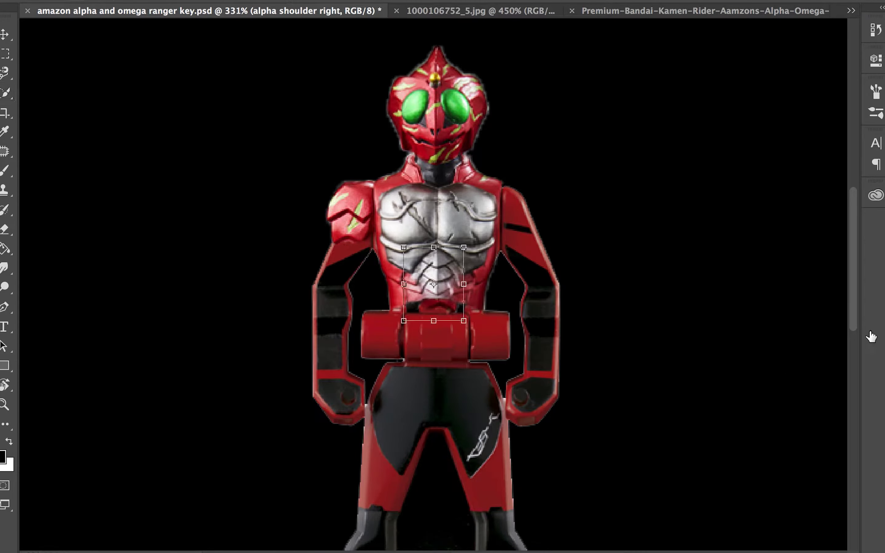
{"action": "key", "text": "ctrl+t"}
{"action": "left_click_drag", "start_coordinate": [563, 172], "coordinate": [556, 178]}
{"action": "key", "text": "Return"}
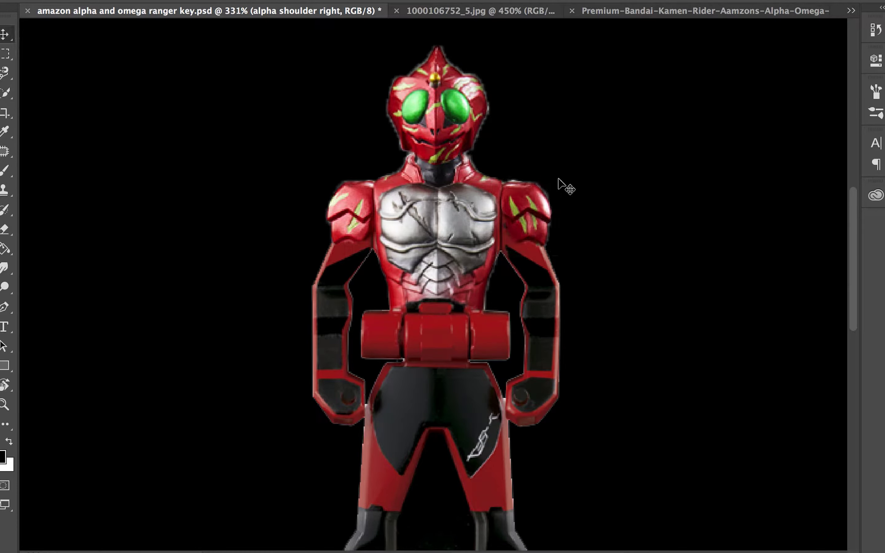
{"action": "key", "text": "e"}
{"action": "key", "text": "ctrl+Tab"}
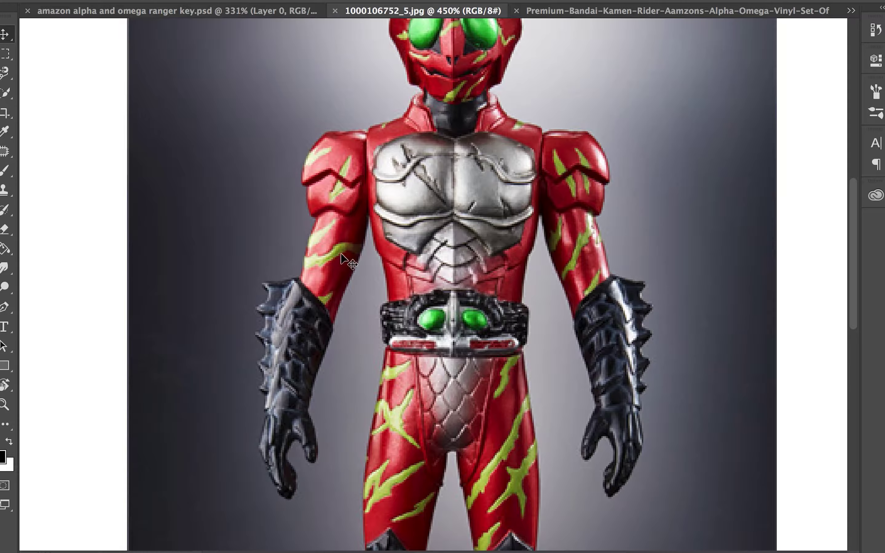
{"action": "key", "text": "ctrl+shift+Tab"}
{"action": "key", "text": "ctrl+Tab"}
{"action": "left_click", "coordinate": [189, 12]}
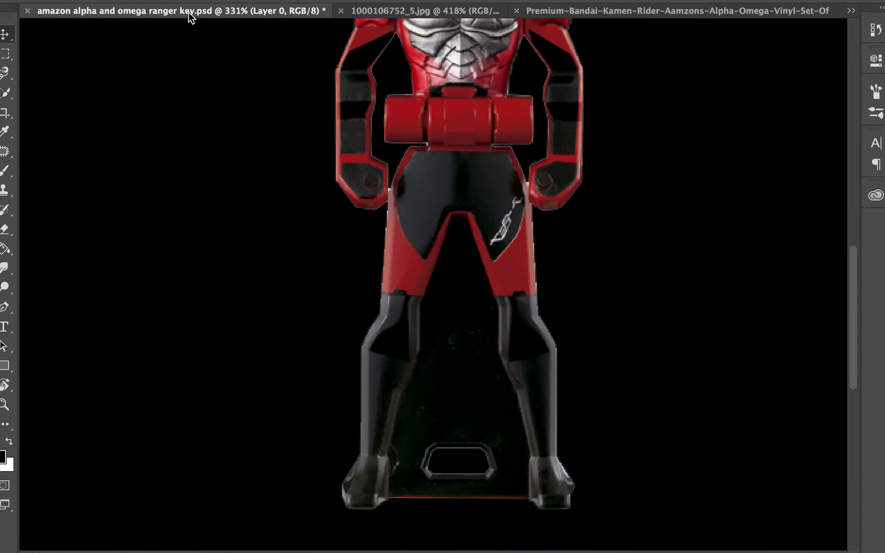
Select the figure's lower body and legs and paint them solid red
{"action": "key", "text": "w"}
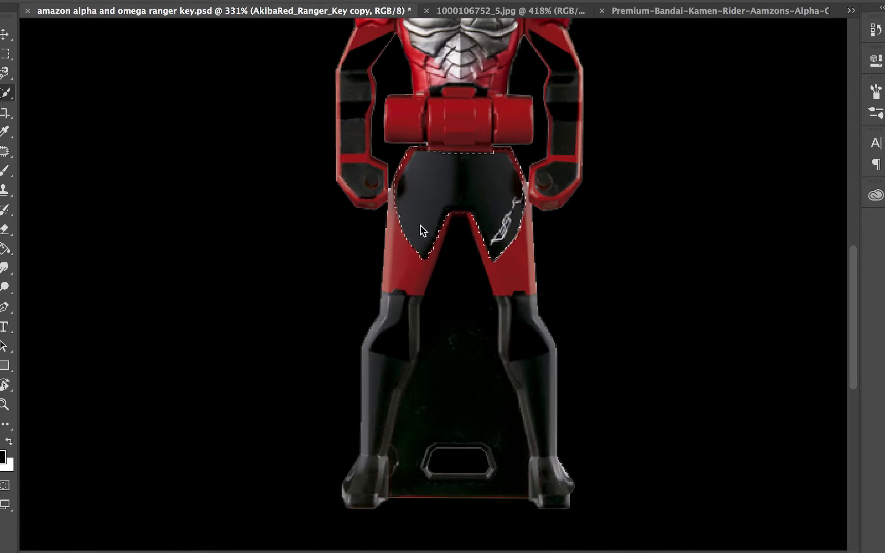
{"action": "left_click_drag", "start_coordinate": [473, 227], "coordinate": [426, 415]}
{"action": "scroll", "coordinate": [479, 157], "scroll_direction": "up", "scroll_amount": 5}
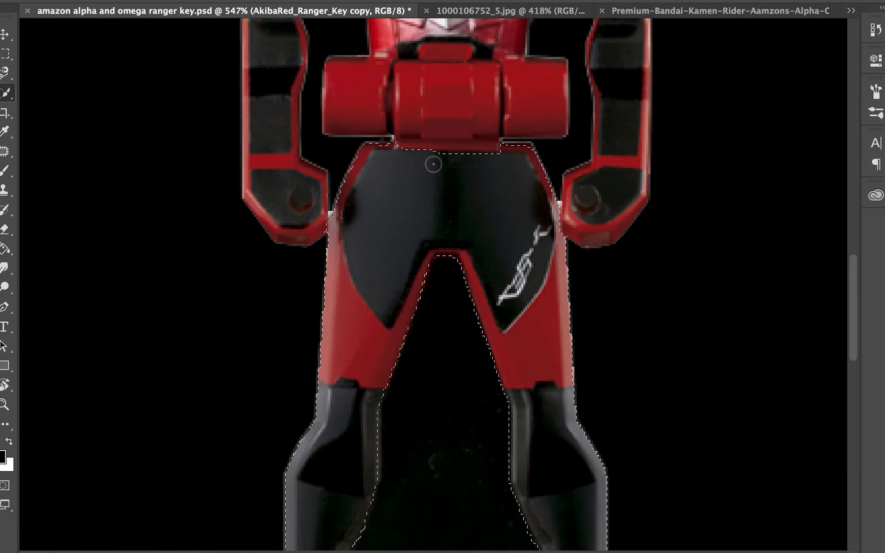
{"action": "key", "text": "ctrl+0"}
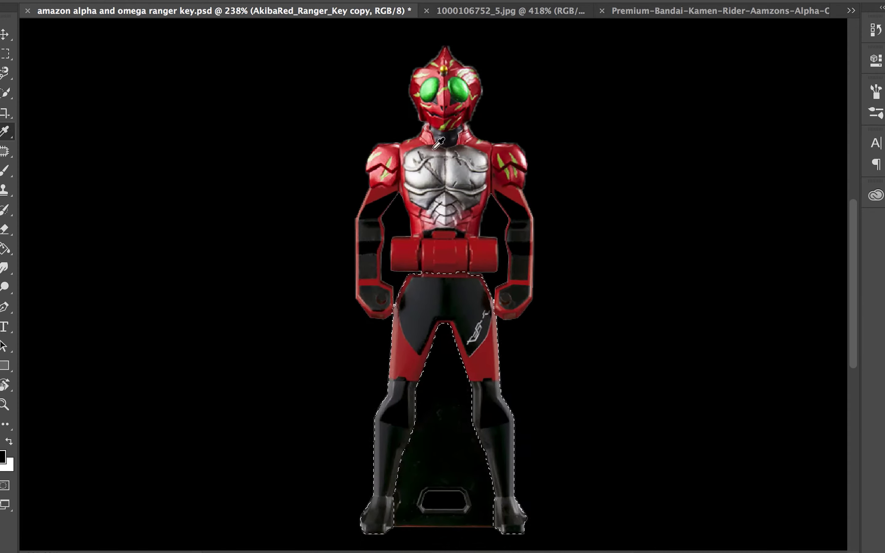
{"action": "key", "text": "b"}
{"action": "right_click", "coordinate": [291, 227]}
{"action": "left_click", "coordinate": [623, 184]}
{"action": "left_click_drag", "start_coordinate": [413, 281], "coordinate": [508, 476]}
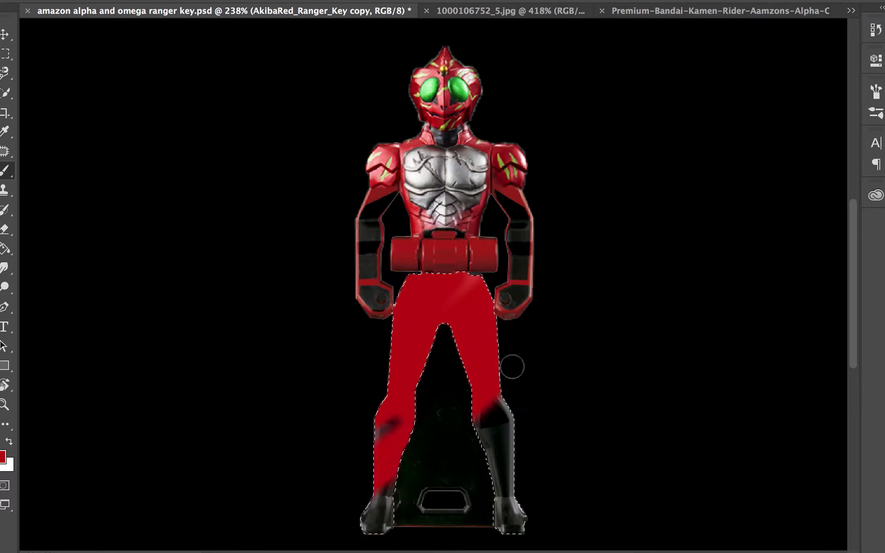
{"action": "left_click_drag", "start_coordinate": [454, 269], "coordinate": [533, 486]}
Colorize the figure with Hue/Saturation: Hue 353, Saturation 87, Lightness -6
{"action": "left_click", "coordinate": [194, 0]}
{"action": "mouse_move", "coordinate": [193, 73]}
{"action": "left_click", "coordinate": [394, 73]}
{"action": "left_click_drag", "start_coordinate": [817, 345], "coordinate": [865, 347]}
{"action": "left_click", "coordinate": [881, 409]}
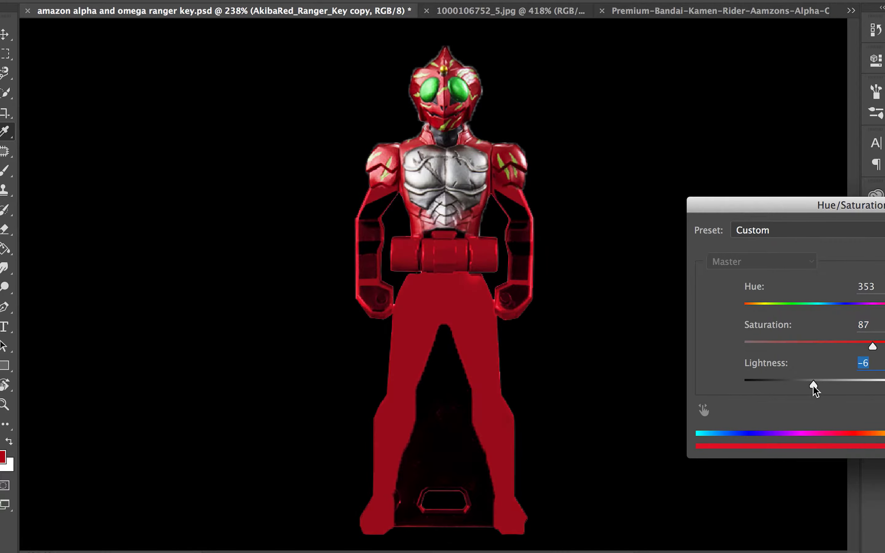
{"action": "key", "text": "Return"}
Select and copy the silver scaly groin piece in the reference photo using Quick Selection and Polygonal Lasso
{"action": "key", "text": "ctrl+Tab"}
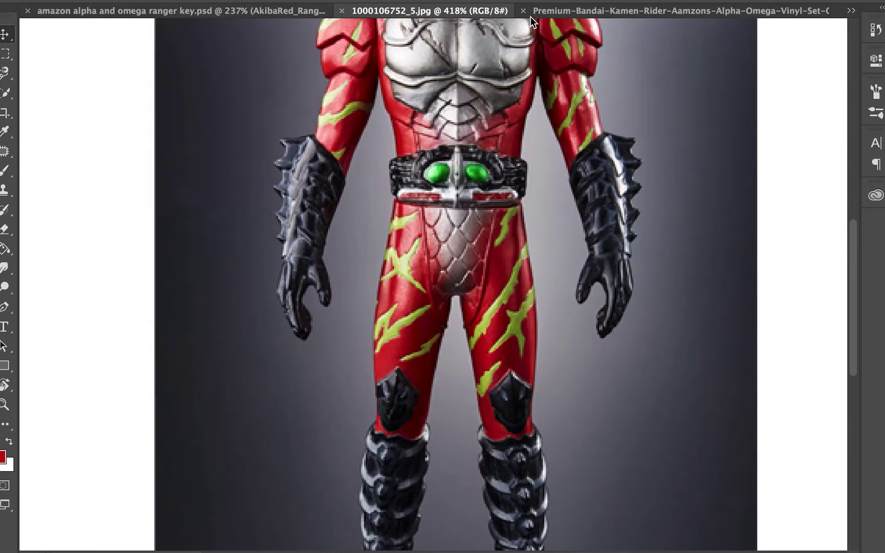
{"action": "key", "text": "w"}
{"action": "scroll", "coordinate": [515, 234], "scroll_direction": "up", "scroll_amount": 2}
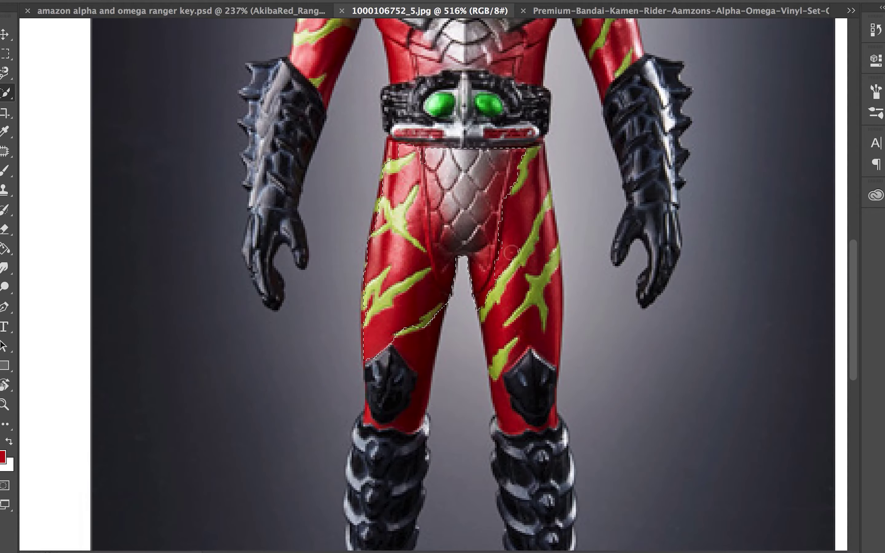
{"action": "scroll", "coordinate": [500, 195], "scroll_direction": "up", "scroll_amount": 1}
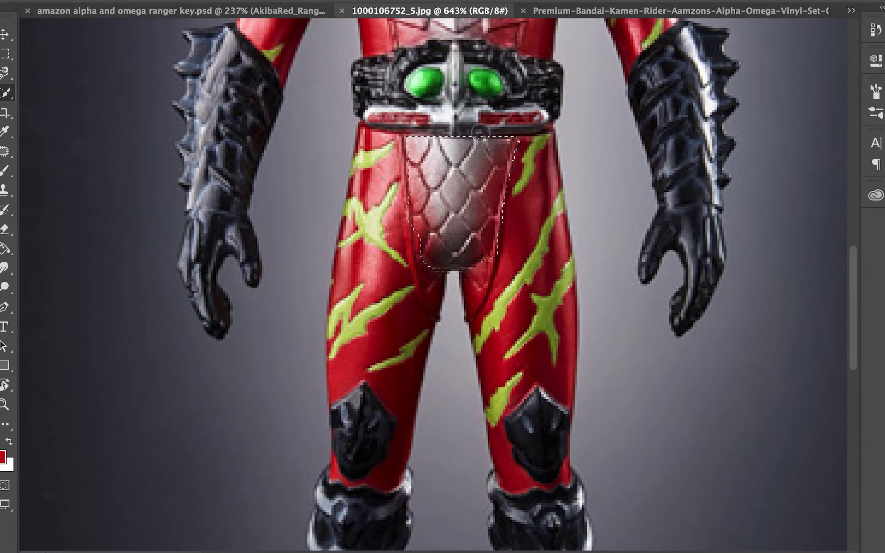
{"action": "left_click_drag", "start_coordinate": [477, 306], "coordinate": [446, 261]}
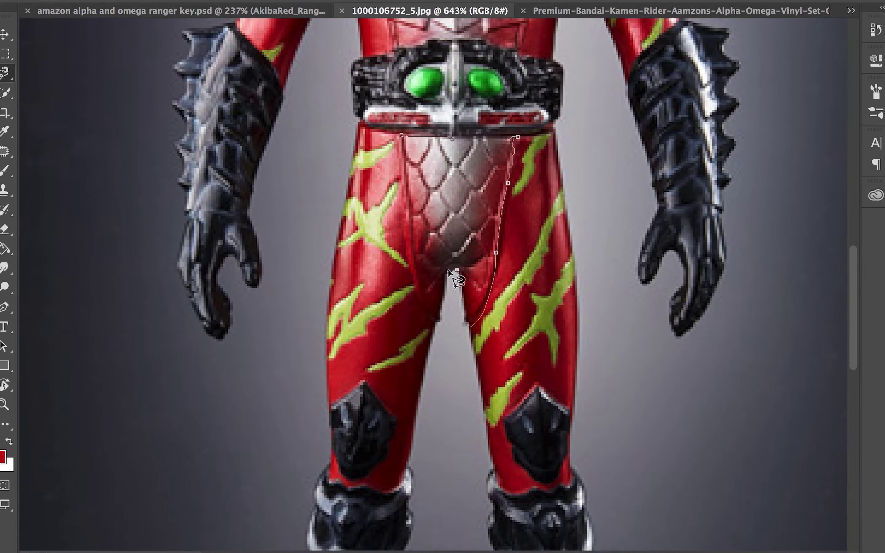
{"action": "right_click", "coordinate": [6, 73]}
{"action": "left_click", "coordinate": [55, 88]}
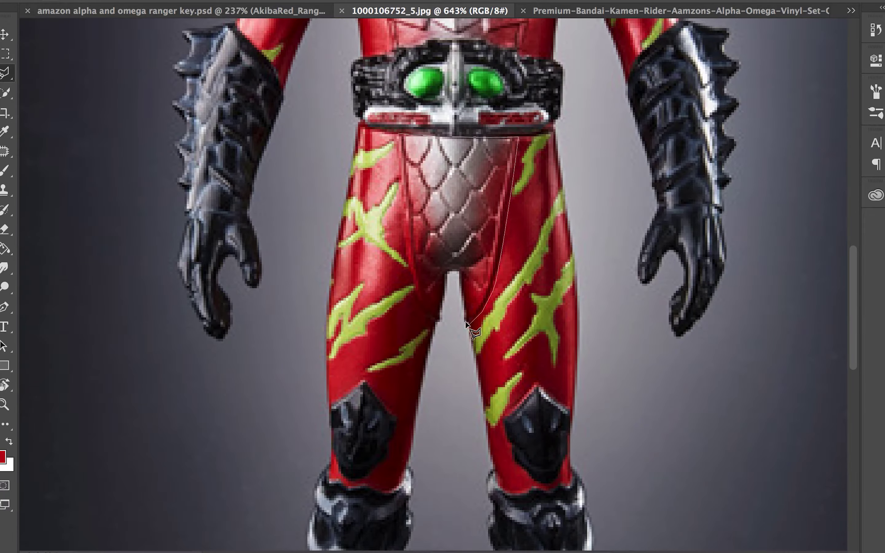
{"action": "left_click", "coordinate": [399, 136]}
{"action": "key", "text": "ctrl+c"}
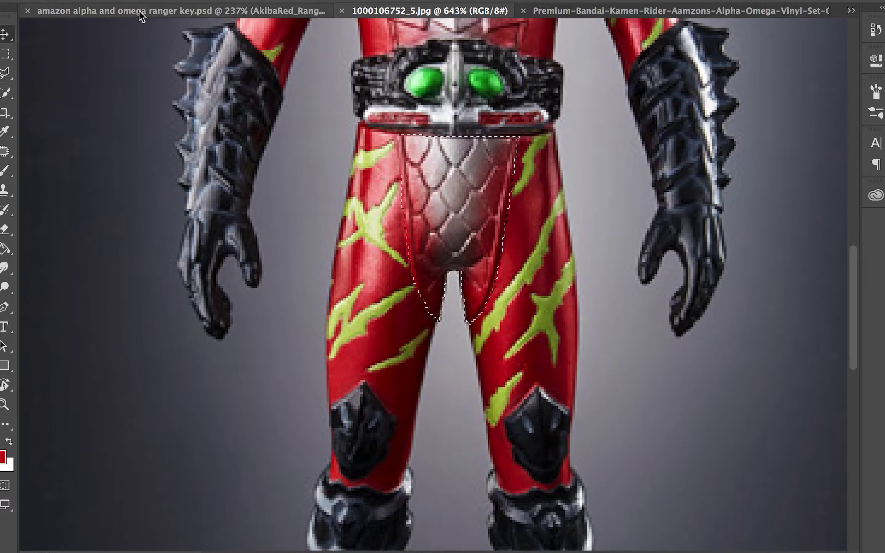
Paste the groin piece below the figure's belt, nudge it down, and erase its lower tip
{"action": "left_click", "coordinate": [146, 11]}
{"action": "key", "text": "ctrl+v"}
{"action": "left_click_drag", "start_coordinate": [439, 276], "coordinate": [441, 298]}
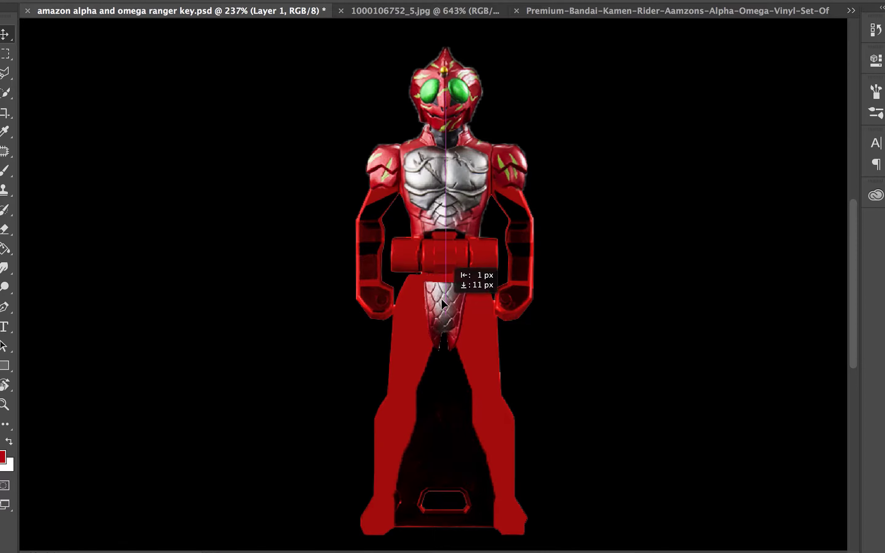
{"action": "scroll", "coordinate": [454, 276], "scroll_direction": "up", "scroll_amount": 5}
{"action": "key", "text": "Down"}
{"action": "key", "text": "Down"}
{"action": "key", "text": "Down"}
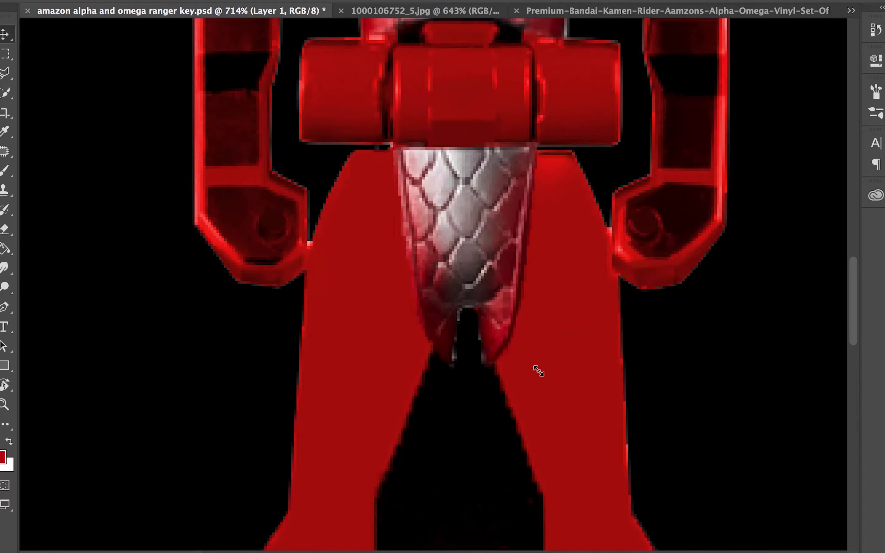
{"action": "key", "text": "e"}
{"action": "left_click_drag", "start_coordinate": [439, 367], "coordinate": [481, 365]}
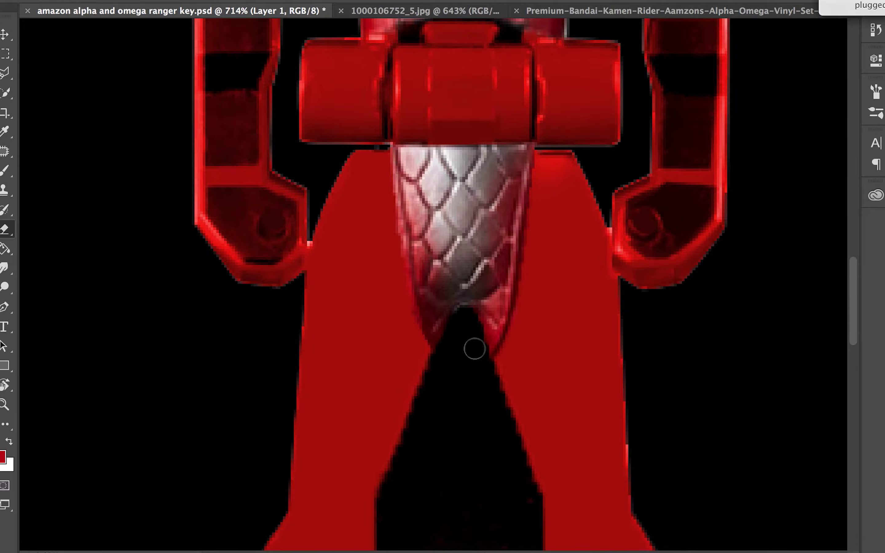
{"action": "left_click", "coordinate": [433, 10]}
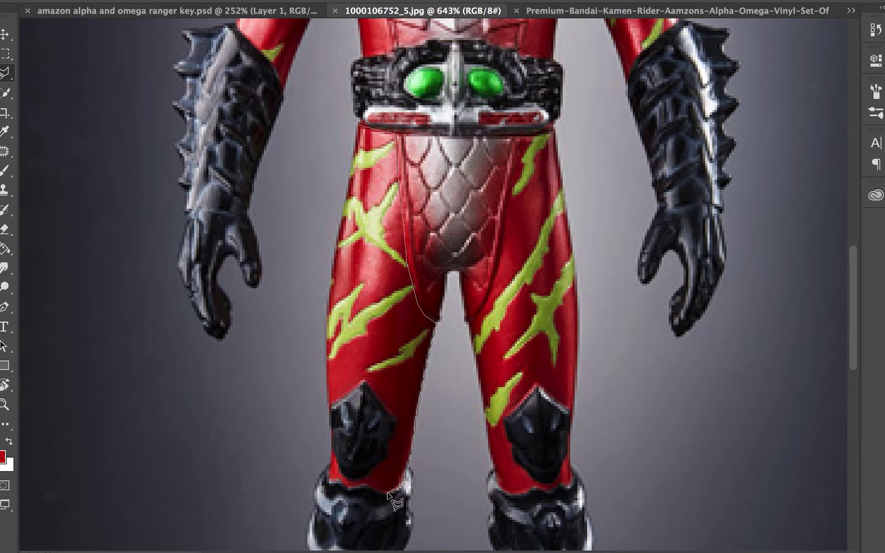
Paste the striped reference leg as Layer 2 and scale it over the left leg
{"action": "key", "text": "ctrl+c"}
{"action": "key", "text": "ctrl+Tab"}
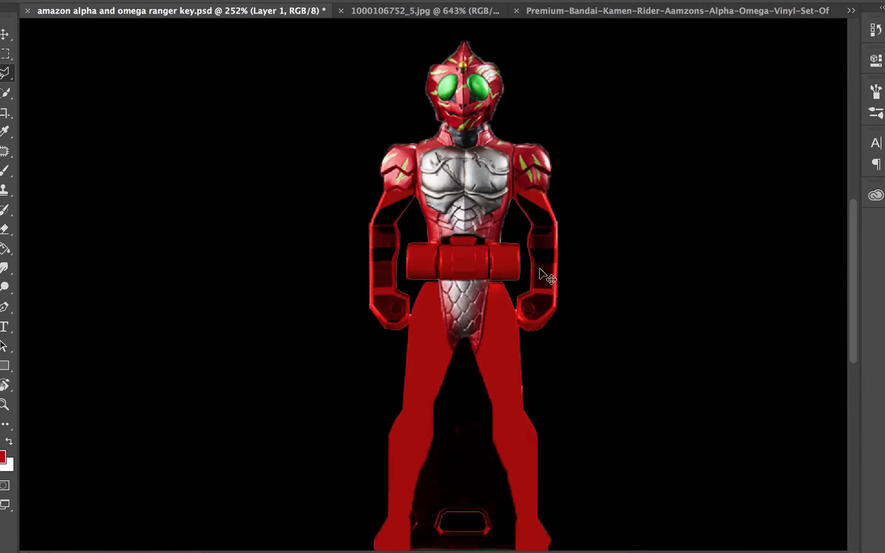
{"action": "key", "text": "ctrl+v"}
{"action": "left_click_drag", "start_coordinate": [421, 293], "coordinate": [414, 377]}
{"action": "key", "text": "ctrl+t"}
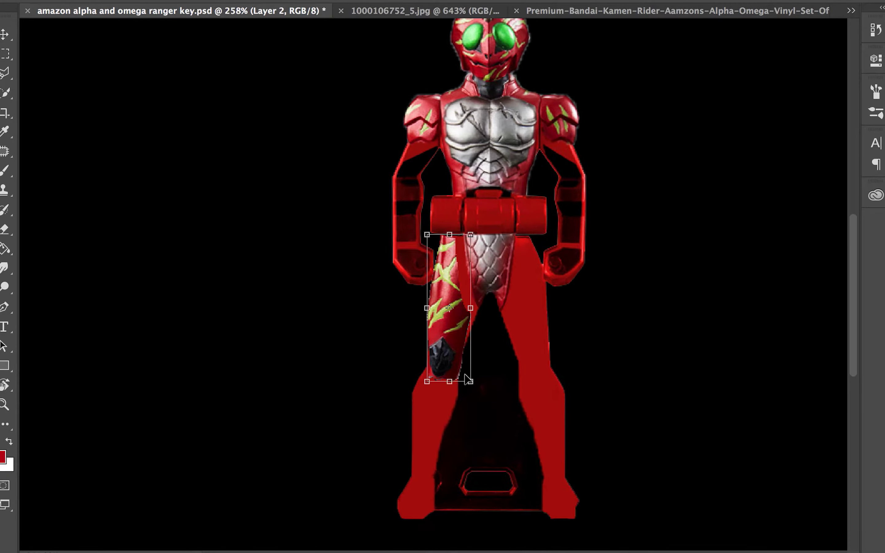
{"action": "left_click_drag", "start_coordinate": [475, 365], "coordinate": [470, 364]}
{"action": "key", "text": "Return"}
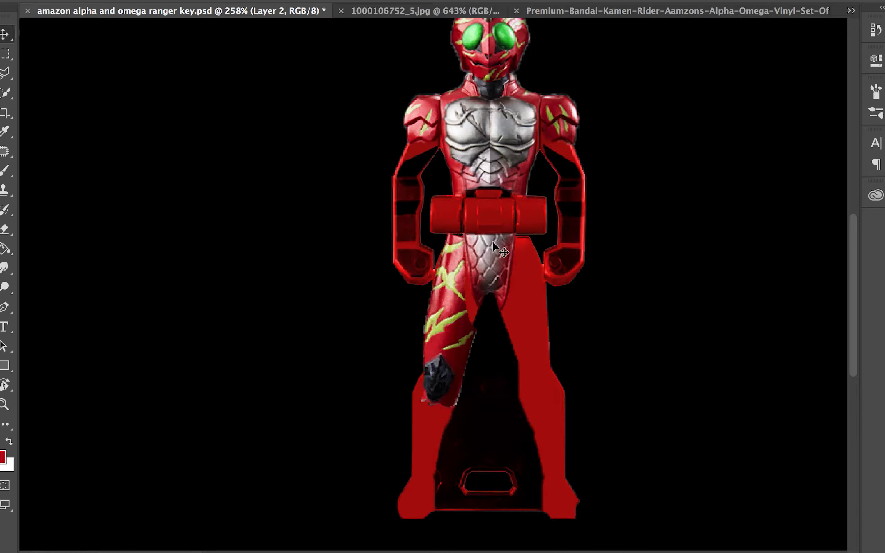
{"action": "mouse_move", "coordinate": [465, 312]}
{"action": "left_mouse_down"}
{"action": "mouse_move", "coordinate": [459, 297]}
{"action": "mouse_move", "coordinate": [454, 313]}
{"action": "left_mouse_up"}
Rotate the leg piece 5.1°, shorten its top, and darken midtones with Levels 0.80
{"action": "key", "text": "ctrl+t"}
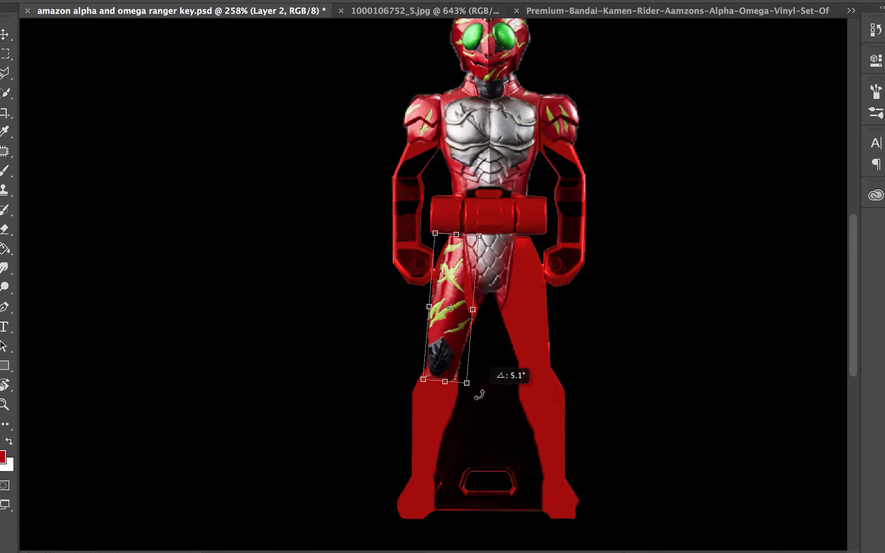
{"action": "left_click_drag", "start_coordinate": [475, 388], "coordinate": [471, 365]}
{"action": "key", "text": "ctrl+minus"}
{"action": "scroll", "coordinate": [454, 310], "scroll_direction": "up", "scroll_amount": 3}
{"action": "left_click_drag", "start_coordinate": [456, 255], "coordinate": [452, 279]}
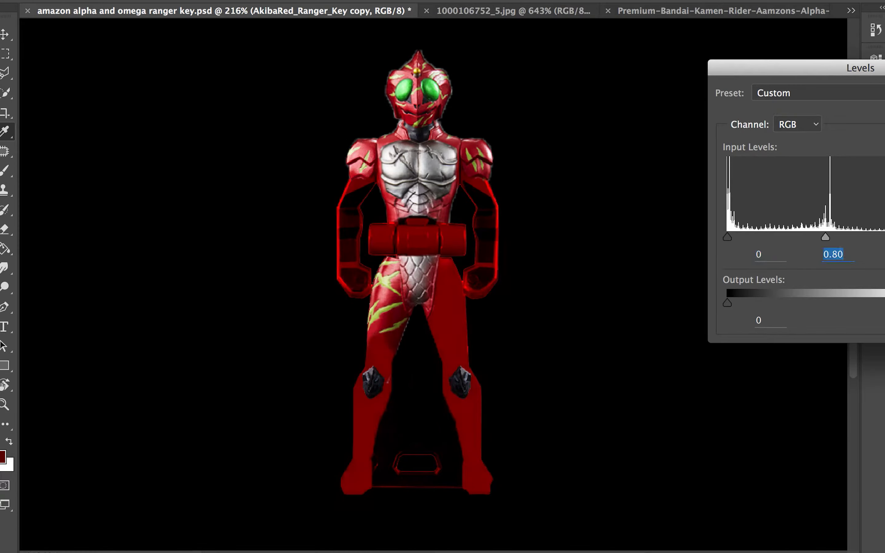
{"action": "key", "text": "Return"}
{"action": "key", "text": "ctrl+Tab"}
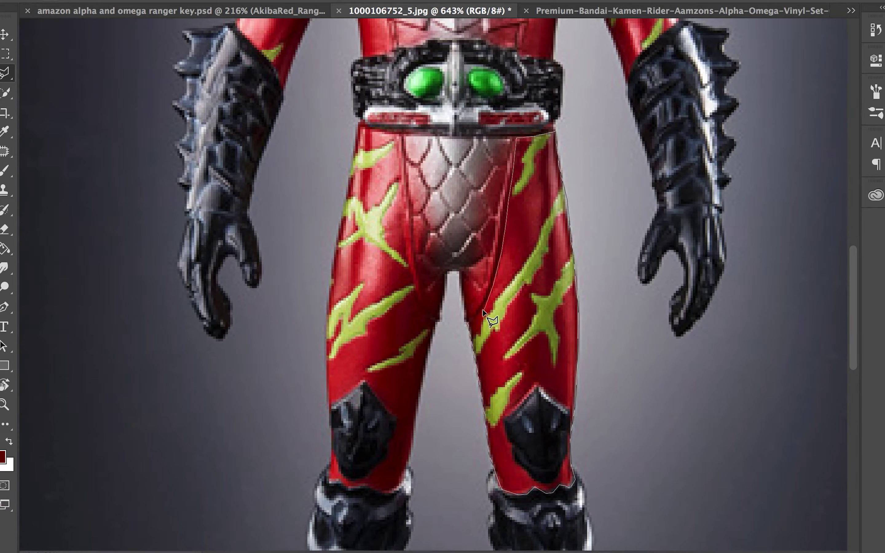
Paste the second striped leg as Layer 4, warp it over the other leg, and erase the extra knee pad
{"action": "key", "text": "ctrl+c"}
{"action": "key", "text": "ctrl+shift+Tab"}
{"action": "key", "text": "ctrl+v"}
{"action": "scroll", "coordinate": [456, 334], "scroll_direction": "up", "scroll_amount": 3}
{"action": "left_click_drag", "start_coordinate": [456, 333], "coordinate": [463, 330]}
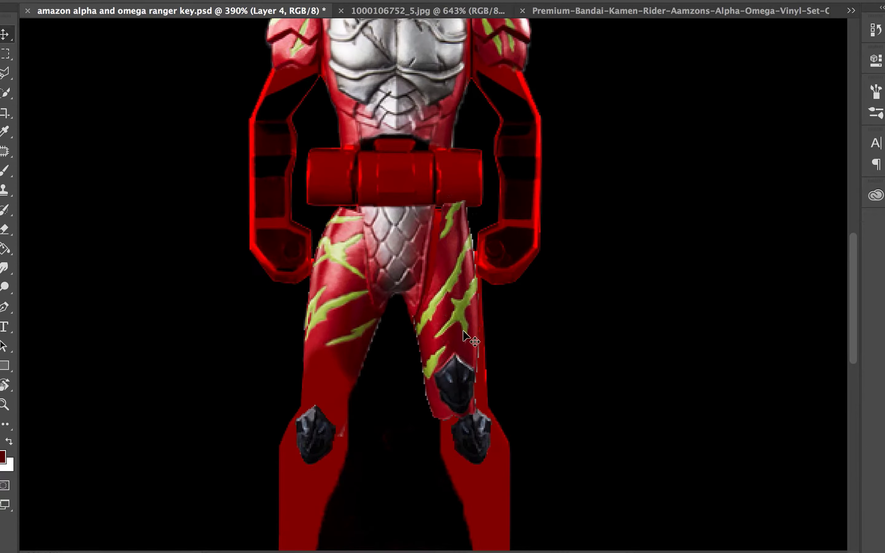
{"action": "key", "text": "ctrl+t"}
{"action": "scroll", "coordinate": [438, 303], "scroll_direction": "up", "scroll_amount": 2}
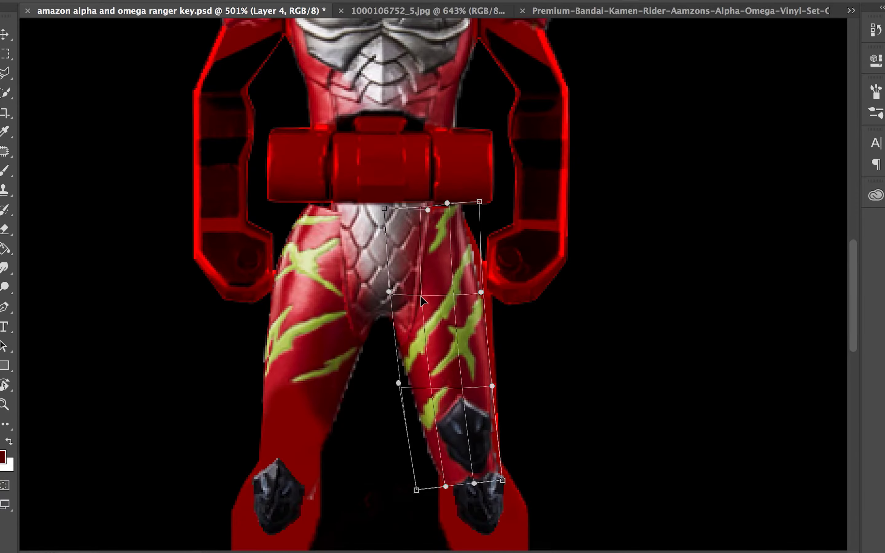
{"action": "mouse_move", "coordinate": [421, 295]}
{"action": "left_mouse_down"}
{"action": "mouse_move", "coordinate": [426, 408]}
{"action": "mouse_move", "coordinate": [475, 433]}
{"action": "left_mouse_up"}
{"action": "key", "text": "Return"}
{"action": "key", "text": "e"}
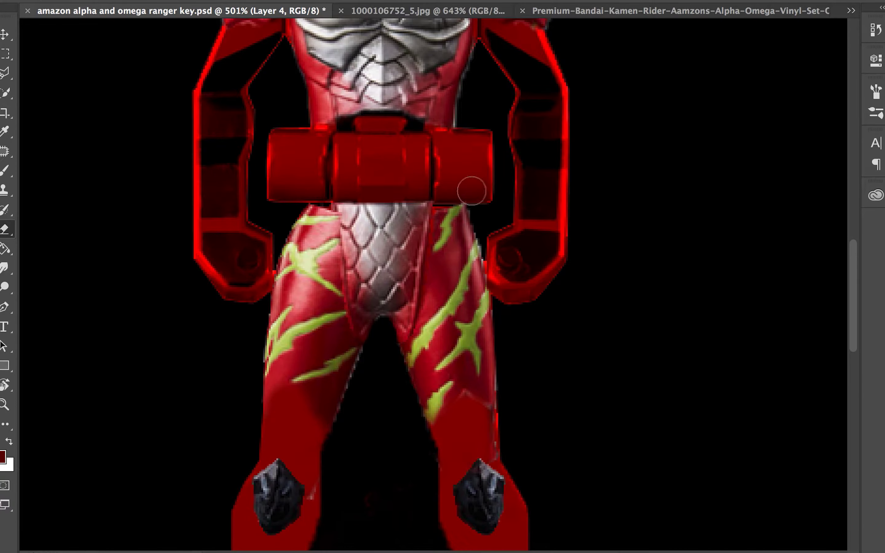
{"action": "scroll", "coordinate": [478, 421], "scroll_direction": "down", "scroll_amount": 3}
Outline the ribbed shin piece in the reference photo and paste it into the ranger key document
{"action": "key", "text": "ctrl+Tab"}
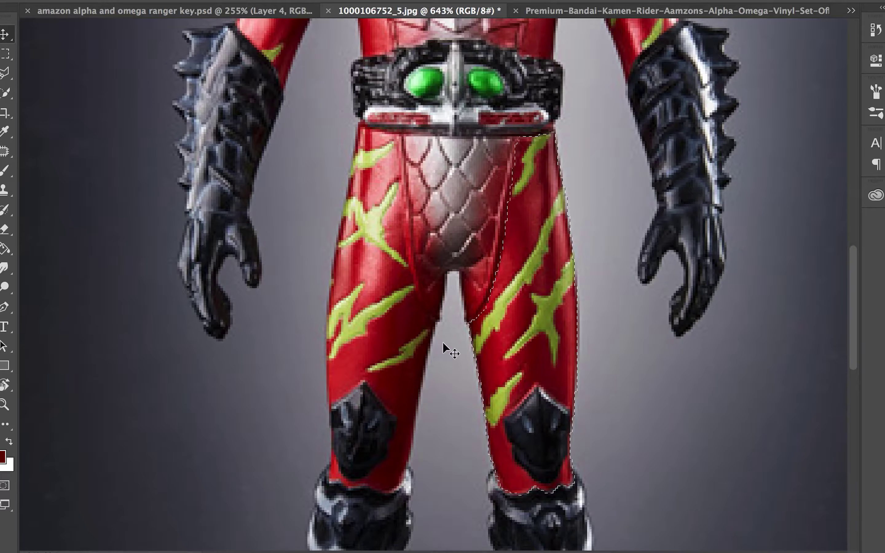
{"action": "scroll", "coordinate": [443, 341], "scroll_direction": "down", "scroll_amount": 5}
{"action": "key", "text": "v"}
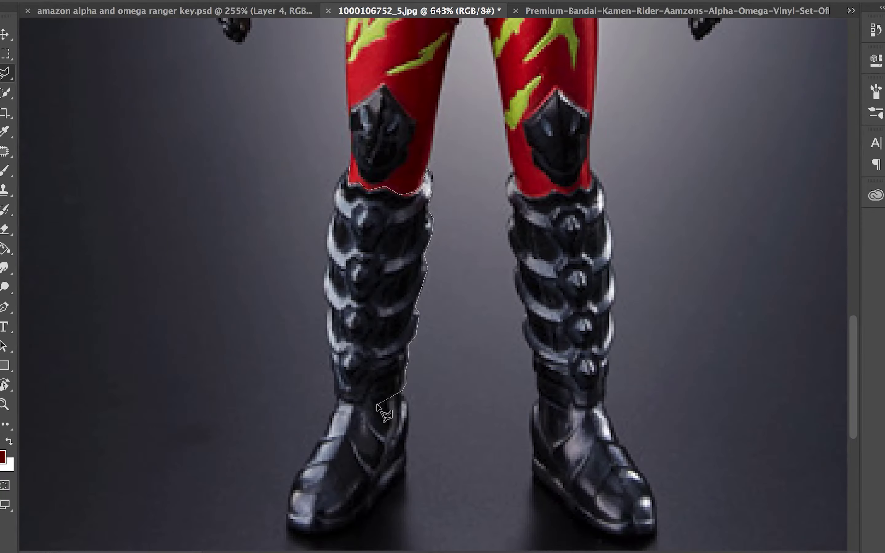
{"action": "left_click", "coordinate": [350, 166]}
{"action": "key", "text": "ctrl+c"}
{"action": "key", "text": "ctrl+shift+Tab"}
{"action": "key", "text": "ctrl+v"}
Move and scale the shin piece onto the figure's left lower leg
{"action": "left_click_drag", "start_coordinate": [478, 365], "coordinate": [411, 495]}
{"action": "left_click_drag", "start_coordinate": [391, 357], "coordinate": [386, 377]}
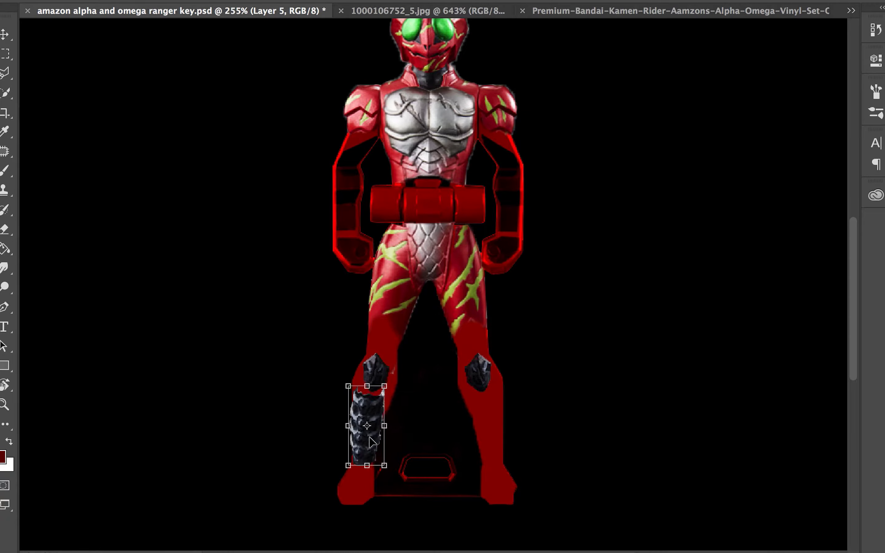
{"action": "scroll", "coordinate": [355, 508], "scroll_direction": "up", "scroll_amount": 3}
{"action": "left_click_drag", "start_coordinate": [417, 340], "coordinate": [418, 299]}
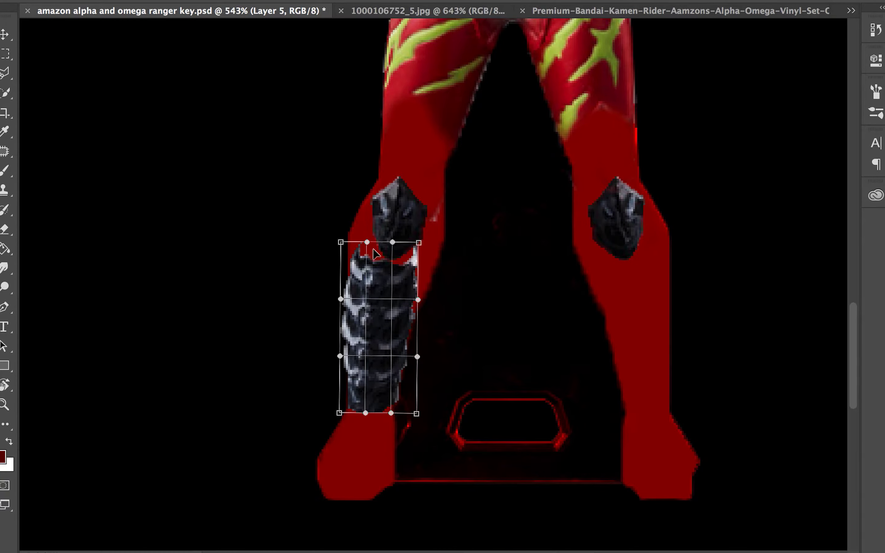
{"action": "mouse_move", "coordinate": [418, 242]}
{"action": "left_mouse_down"}
{"action": "mouse_move", "coordinate": [444, 260]}
{"action": "mouse_move", "coordinate": [434, 258]}
{"action": "left_mouse_up"}
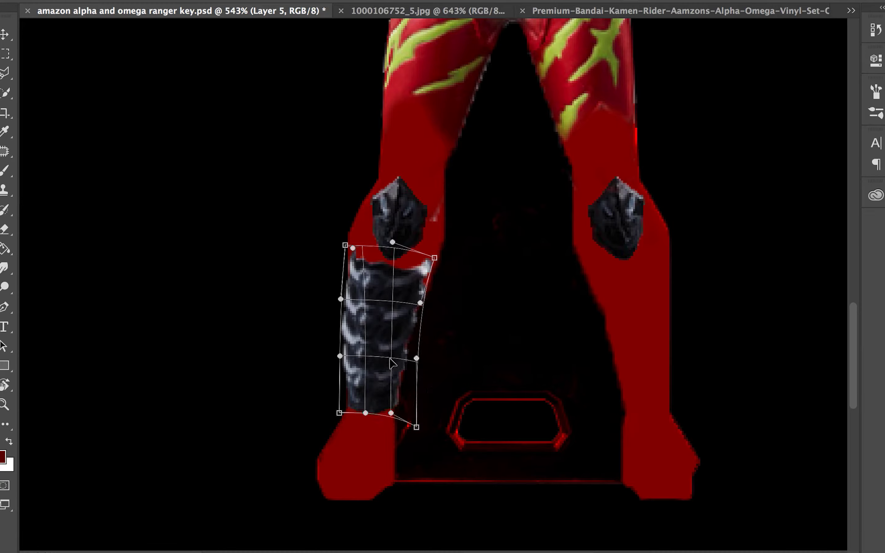
Warp the shin piece's top edge up to the knee and commit it
{"action": "left_click_drag", "start_coordinate": [390, 362], "coordinate": [342, 420]}
{"action": "left_click_drag", "start_coordinate": [370, 246], "coordinate": [369, 258]}
{"action": "left_click_drag", "start_coordinate": [339, 413], "coordinate": [334, 426]}
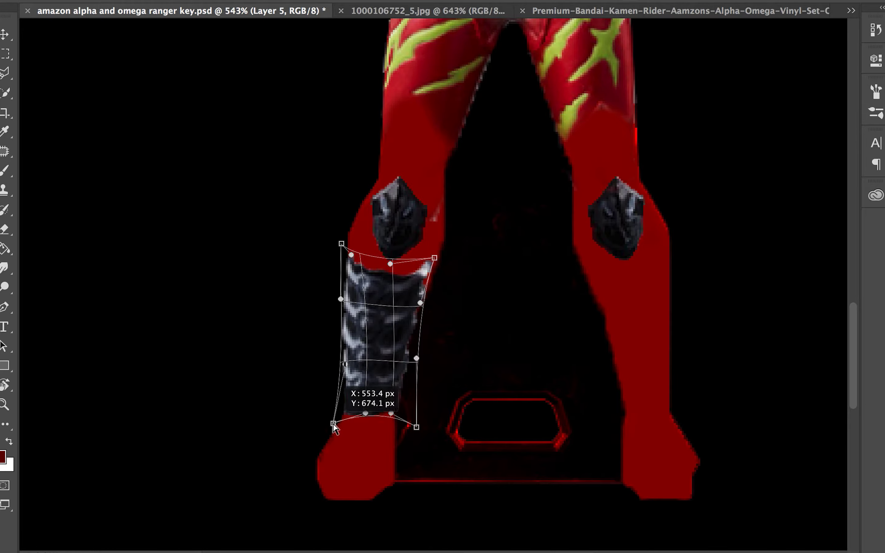
{"action": "key", "text": "Escape"}
{"action": "left_click_drag", "start_coordinate": [435, 252], "coordinate": [444, 242]}
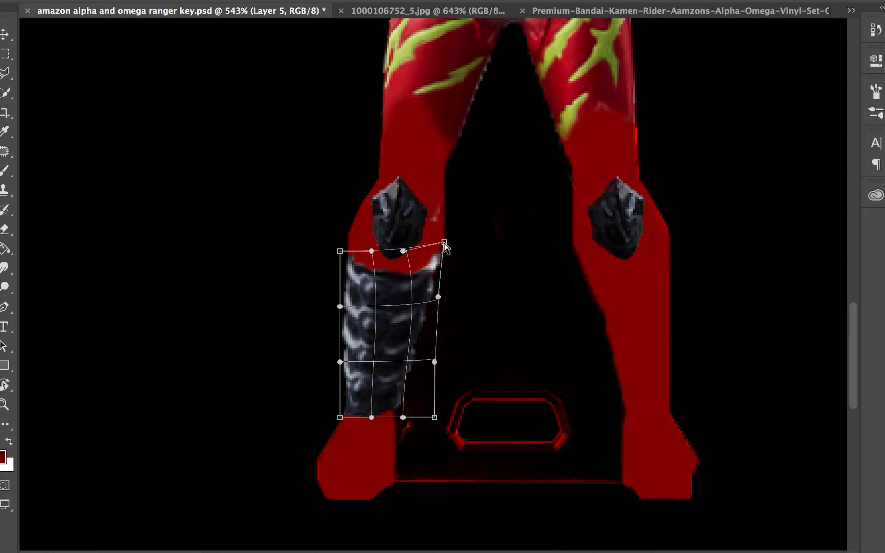
{"action": "key", "text": "Return"}
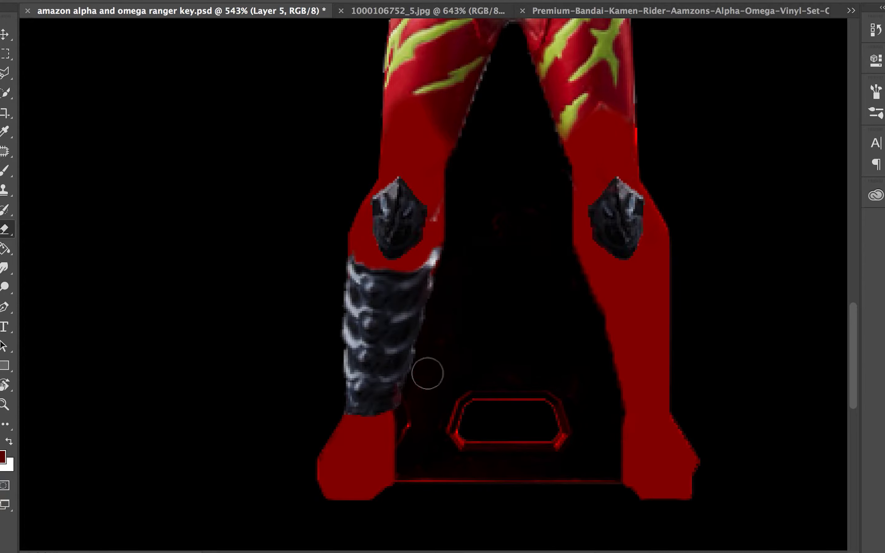
Place a horizontally flipped copy of the shin piece on the right lower leg
{"action": "key", "text": "v"}
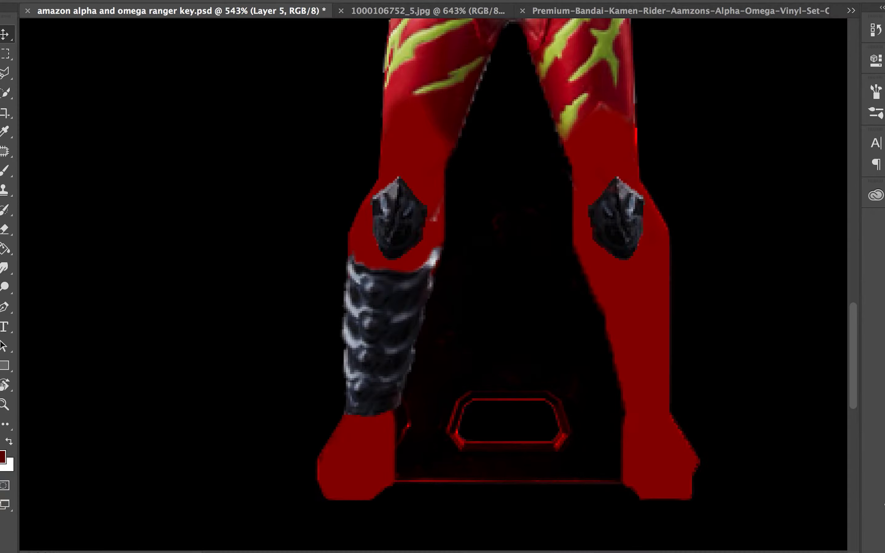
{"action": "scroll", "coordinate": [439, 278], "scroll_direction": "up", "scroll_amount": 3}
{"action": "left_click_drag", "start_coordinate": [388, 420], "coordinate": [625, 420], "text": "alt"}
{"action": "key", "text": "ctrl+t"}
{"action": "right_click", "coordinate": [625, 421]}
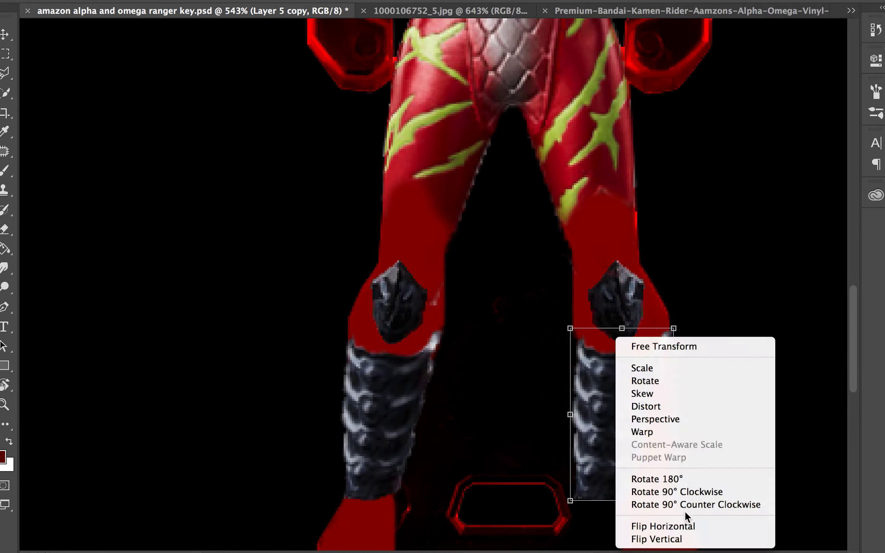
{"action": "left_click", "coordinate": [650, 520]}
{"action": "key", "text": "ctrl+0"}
{"action": "key", "text": "ctrl+Tab"}
{"action": "key", "text": "l"}
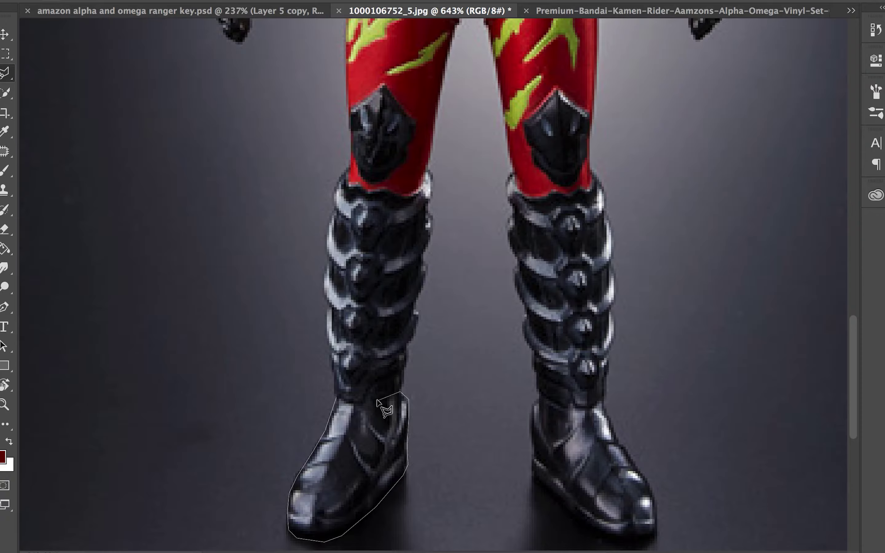
Paste the outlined black boot into the figure and move it onto the left foot
{"action": "key", "text": "ctrl+c"}
{"action": "key", "text": "ctrl+Tab"}
{"action": "key", "text": "ctrl+v"}
{"action": "left_click_drag", "start_coordinate": [424, 346], "coordinate": [475, 475]}
{"action": "scroll", "coordinate": [438, 354], "scroll_direction": "up", "scroll_amount": 5}
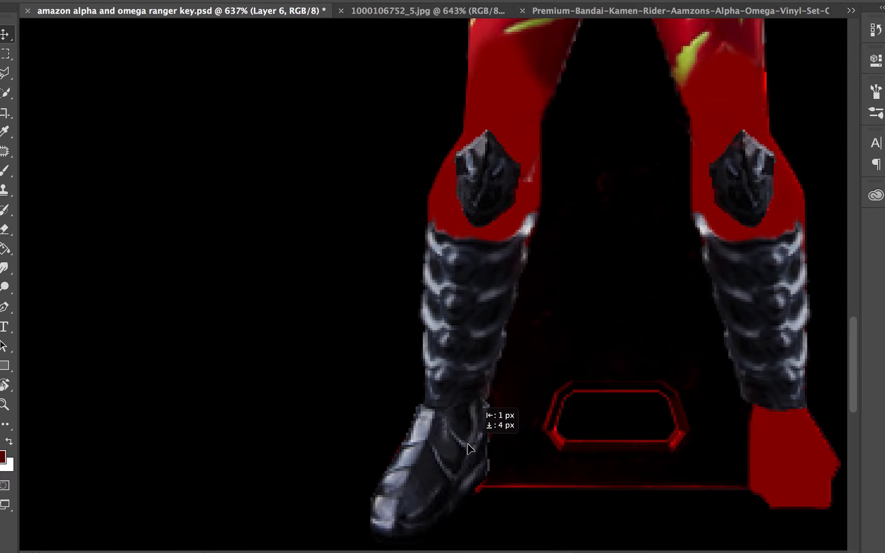
Warp the boot to fit the shape of the left foot
{"action": "key", "text": "ctrl+t"}
{"action": "scroll", "coordinate": [438, 354], "scroll_direction": "down", "scroll_amount": 3}
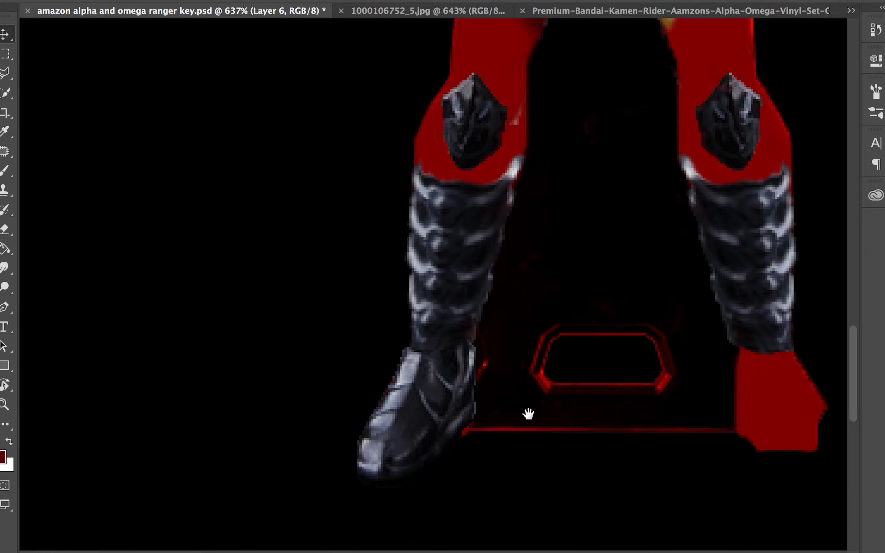
{"action": "left_click_drag", "start_coordinate": [421, 413], "coordinate": [439, 412]}
{"action": "right_click", "coordinate": [439, 412]}
{"action": "left_click", "coordinate": [476, 444]}
{"action": "mouse_move", "coordinate": [476, 444]}
{"action": "left_mouse_down"}
{"action": "mouse_move", "coordinate": [431, 444]}
{"action": "mouse_move", "coordinate": [445, 444]}
{"action": "left_mouse_up"}
{"action": "scroll", "coordinate": [471, 476], "scroll_direction": "down", "scroll_amount": 10}
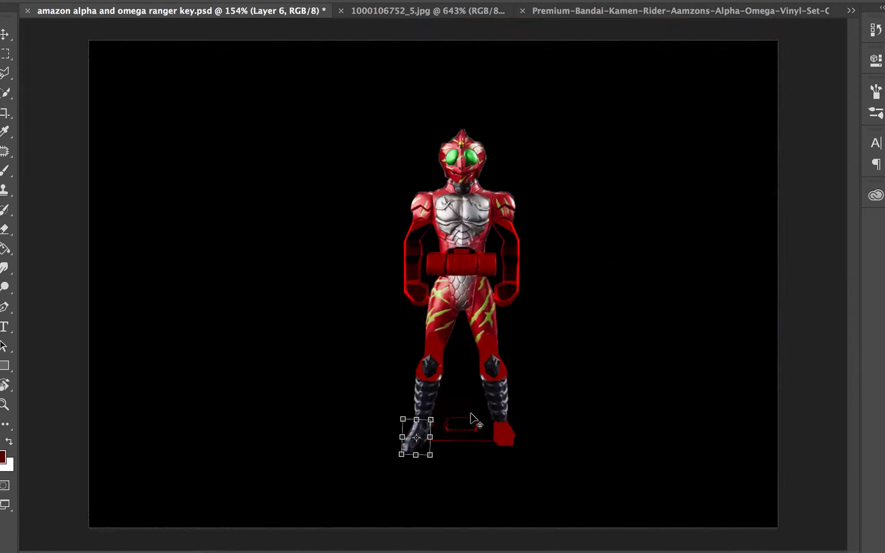
{"action": "scroll", "coordinate": [310, 362], "scroll_direction": "up", "scroll_amount": 10}
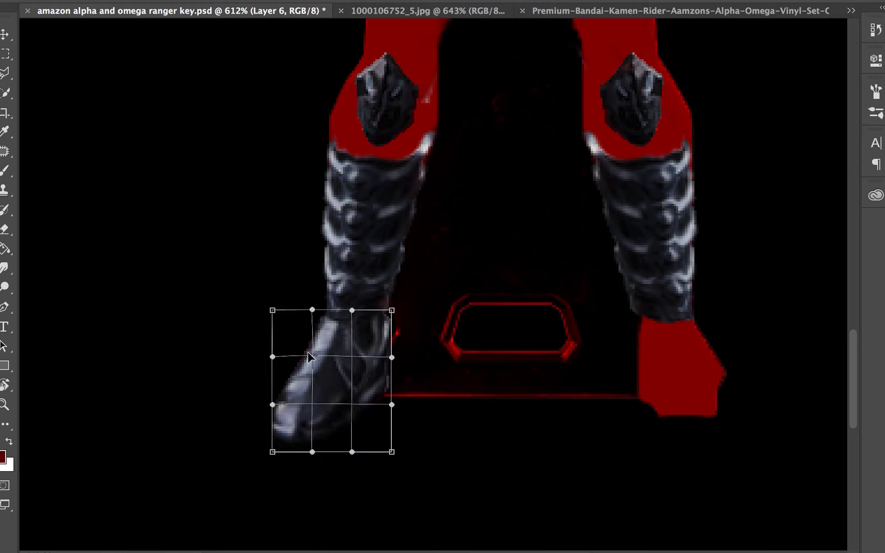
{"action": "key", "text": "Return"}
Drag a copy of the boot onto the right foot, then return to the reference photo
{"action": "left_click_drag", "start_coordinate": [346, 421], "coordinate": [705, 420]}
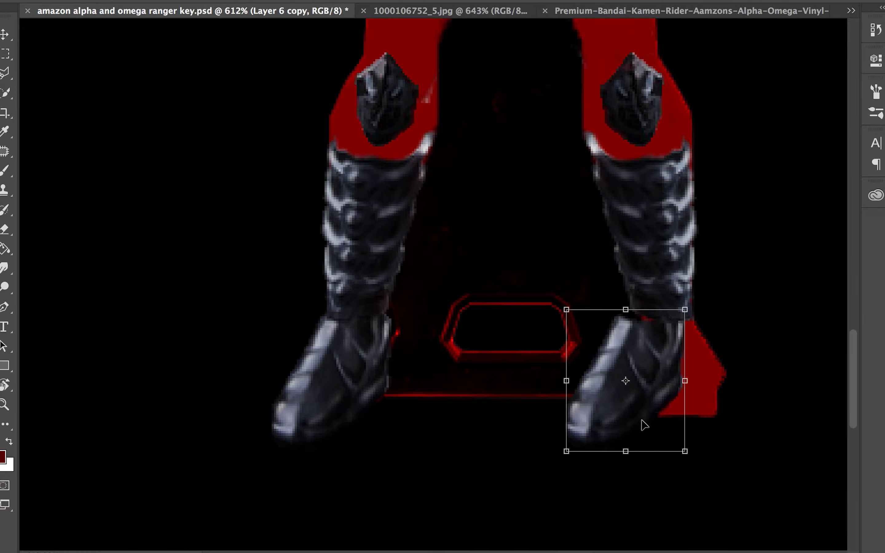
{"action": "scroll", "coordinate": [702, 415], "scroll_direction": "down", "scroll_amount": 10}
{"action": "scroll", "coordinate": [655, 365], "scroll_direction": "down", "scroll_amount": 2}
{"action": "scroll", "coordinate": [523, 381], "scroll_direction": "up", "scroll_amount": 4}
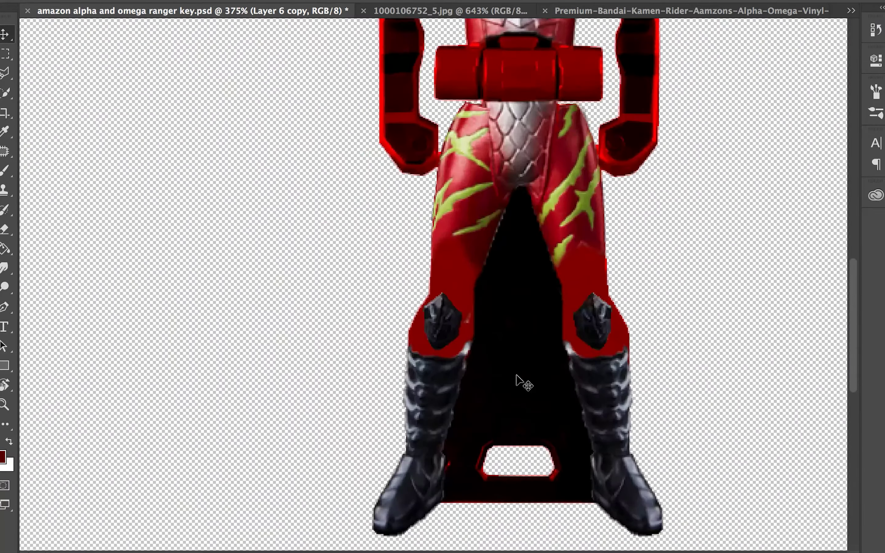
{"action": "scroll", "coordinate": [505, 366], "scroll_direction": "up", "scroll_amount": 1}
{"action": "key", "text": "ctrl+Tab"}
{"action": "key", "text": "l"}
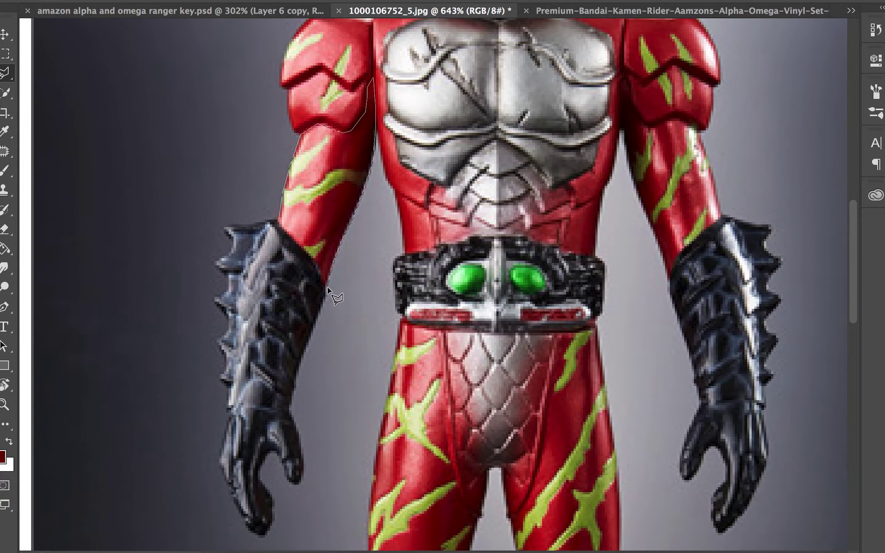
Paste the outlined red striped arm into the figure as a single layer
{"action": "key", "text": "ctrl+c"}
{"action": "key", "text": "ctrl+Tab"}
{"action": "key", "text": "ctrl+v"}
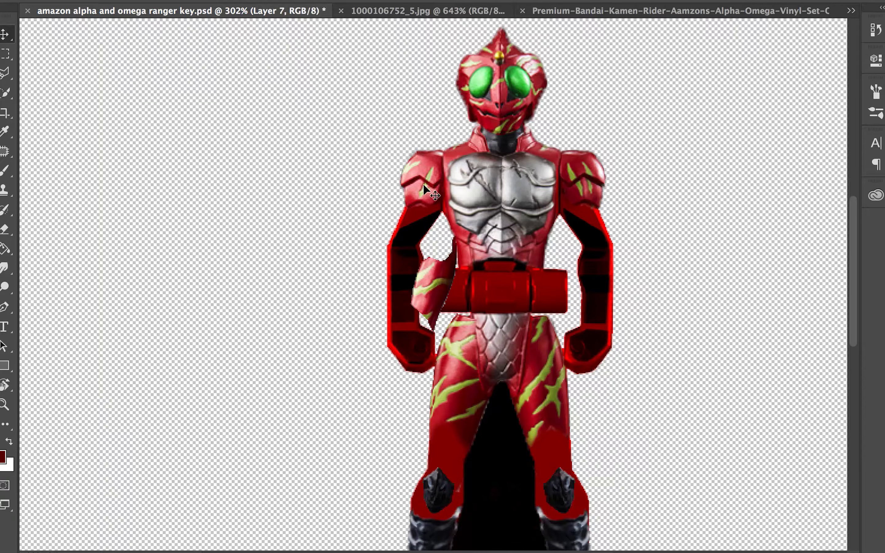
{"action": "key", "text": "ctrl+j"}
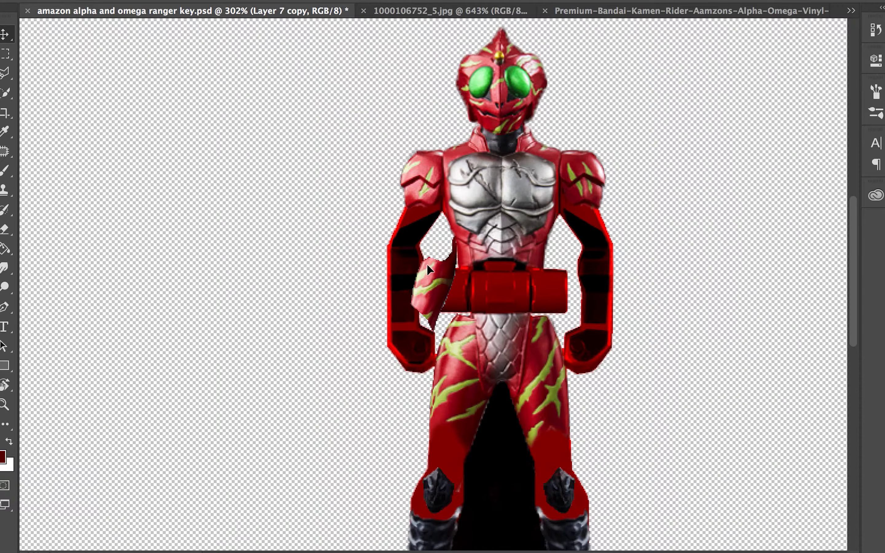
{"action": "key", "text": "ctrl+z"}
Move the arm onto the left shoulder and warp its corners to fit
{"action": "left_click_drag", "start_coordinate": [439, 296], "coordinate": [421, 236]}
{"action": "scroll", "coordinate": [433, 233], "scroll_direction": "up", "scroll_amount": 3}
{"action": "left_click_drag", "start_coordinate": [442, 148], "coordinate": [461, 152]}
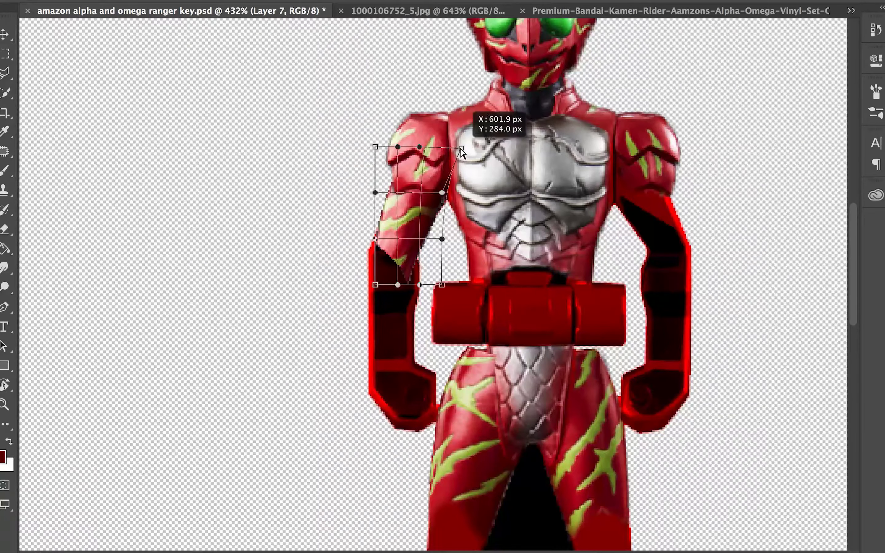
{"action": "left_click_drag", "start_coordinate": [375, 239], "coordinate": [361, 258]}
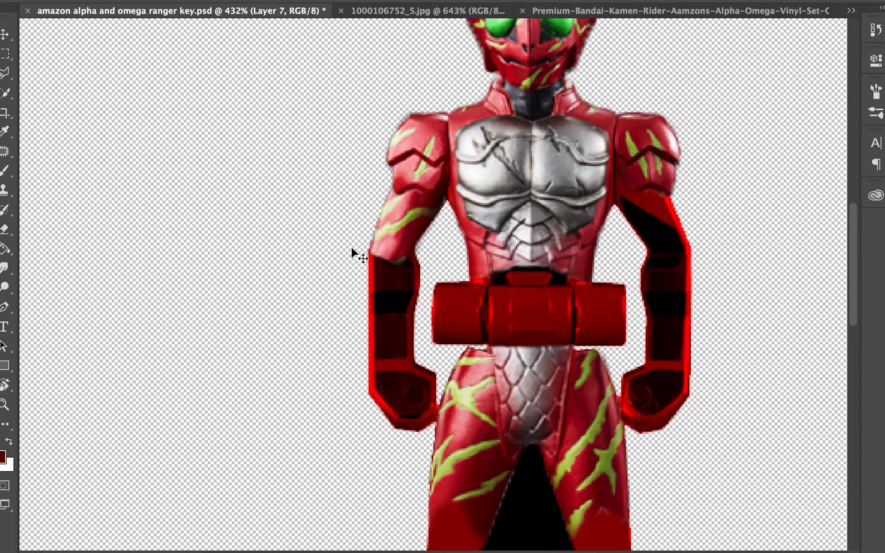
{"action": "scroll", "coordinate": [352, 252], "scroll_direction": "down", "scroll_amount": 3}
{"action": "key", "text": "ctrl+Tab"}
{"action": "key", "text": "l"}
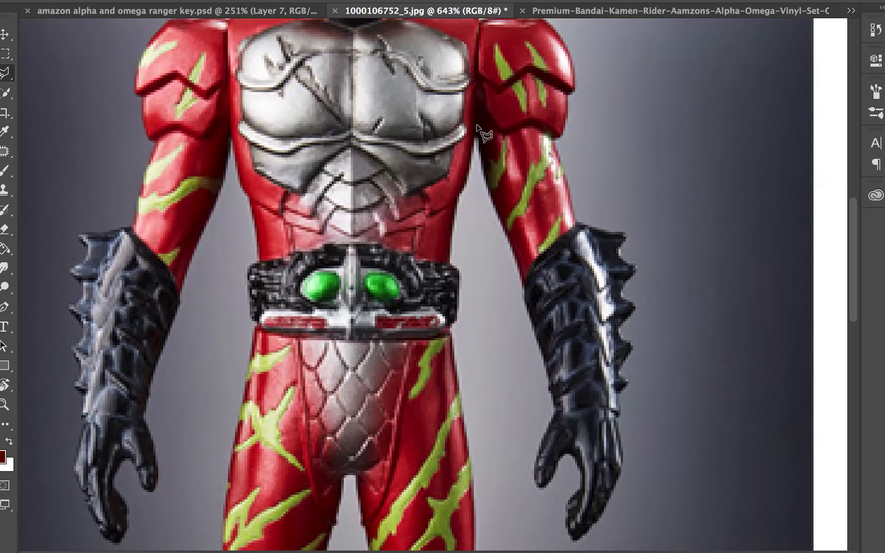
Copy the second striped arm from the photo and paste it into the figure
{"action": "left_click", "coordinate": [477, 86]}
{"action": "key", "text": "ctrl+c"}
{"action": "key", "text": "ctrl+shift+Tab"}
{"action": "key", "text": "ctrl+v"}
{"action": "scroll", "coordinate": [528, 240], "scroll_direction": "up", "scroll_amount": 3}
Transform the pasted arm twice, widening its edges to fit the right upper arm
{"action": "key", "text": "ctrl+t"}
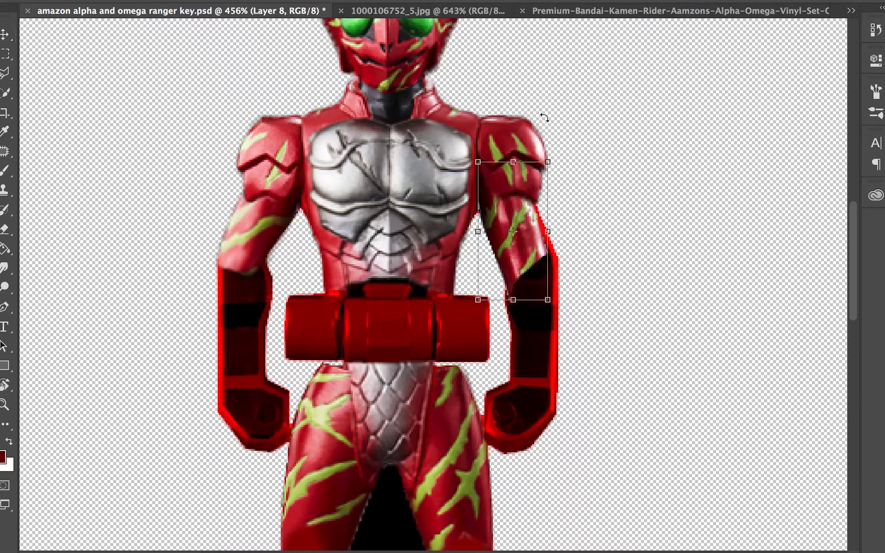
{"action": "left_click_drag", "start_coordinate": [547, 256], "coordinate": [552, 256]}
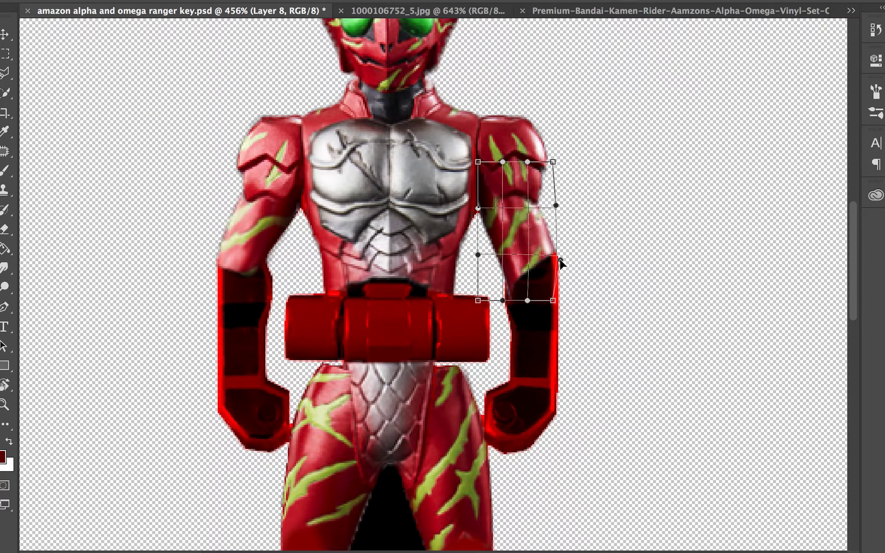
{"action": "key", "text": "Return"}
{"action": "key", "text": "ctrl+t"}
{"action": "left_click_drag", "start_coordinate": [477, 254], "coordinate": [464, 221]}
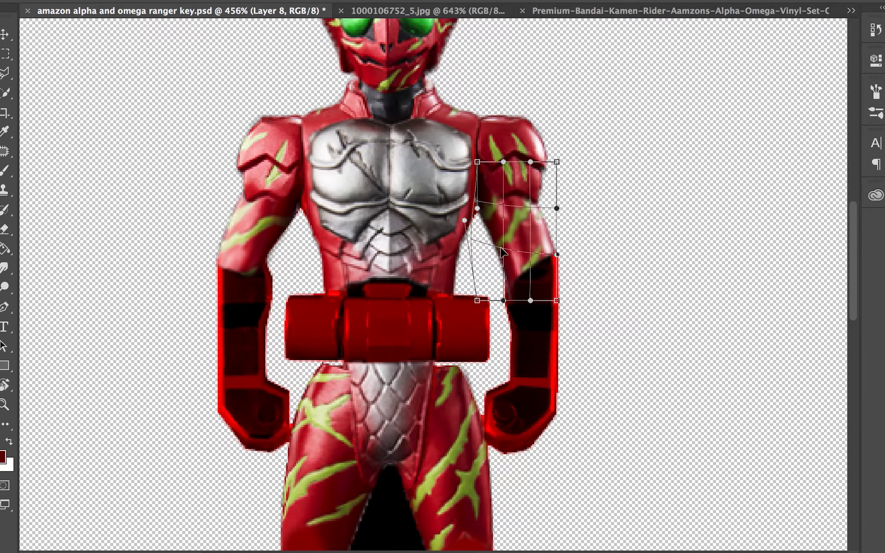
{"action": "key", "text": "Return"}
Start another warp on the right upper arm, then return to the reference photo
{"action": "key", "text": "e"}
{"action": "scroll", "coordinate": [565, 263], "scroll_direction": "down", "scroll_amount": 5}
{"action": "scroll", "coordinate": [602, 241], "scroll_direction": "up", "scroll_amount": 2}
{"action": "key", "text": "ctrl+t"}
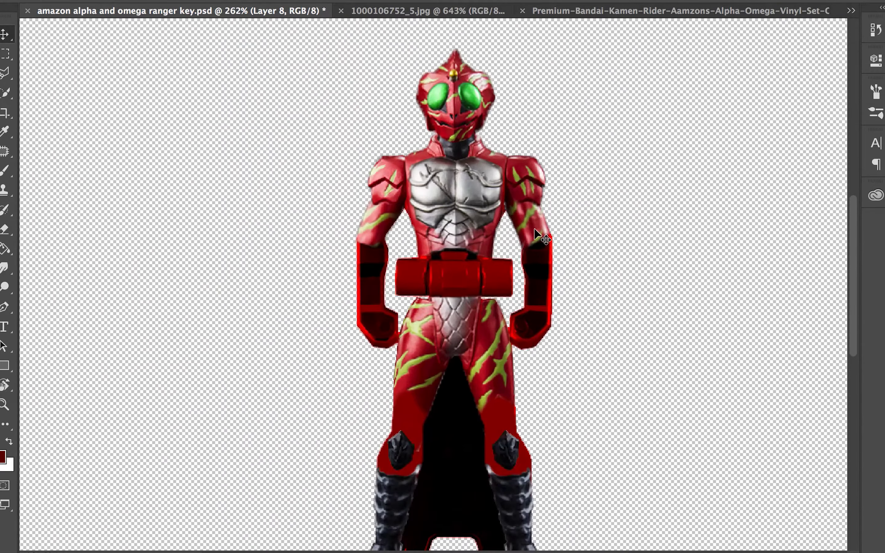
{"action": "scroll", "coordinate": [534, 227], "scroll_direction": "up", "scroll_amount": 2}
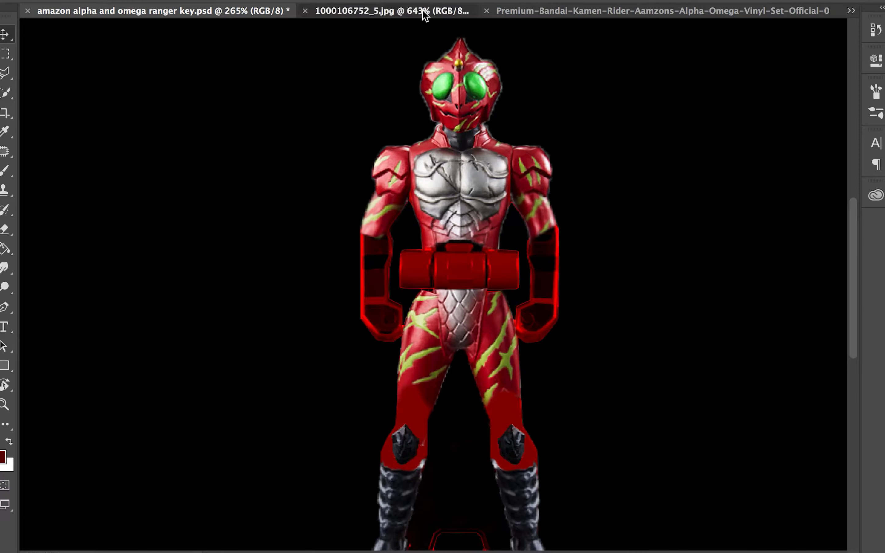
{"action": "left_click", "coordinate": [424, 11]}
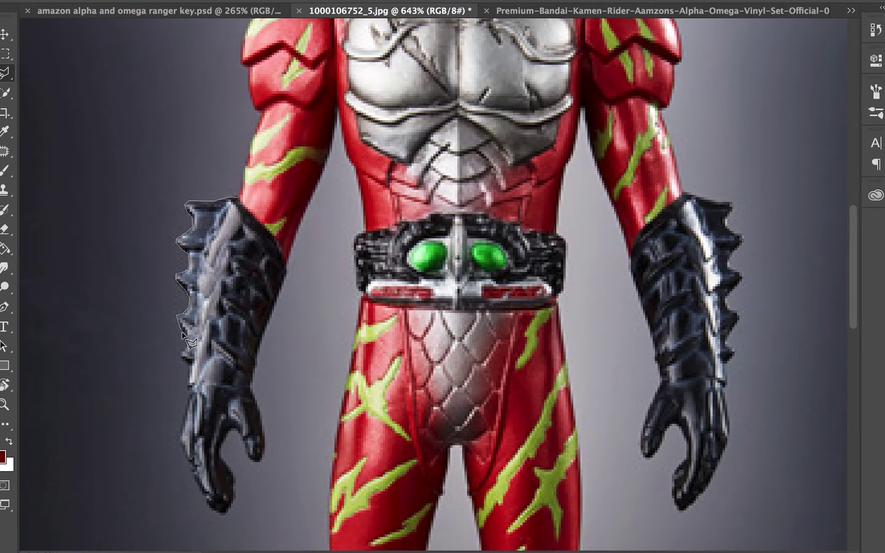
Drag the outlined black gauntlet from the photo onto the figure's left forearm
{"action": "double_click", "coordinate": [287, 258]}
{"action": "key", "text": "v"}
{"action": "key", "text": "ctrl+Tab"}
{"action": "key", "text": "ctrl+shift+Tab"}
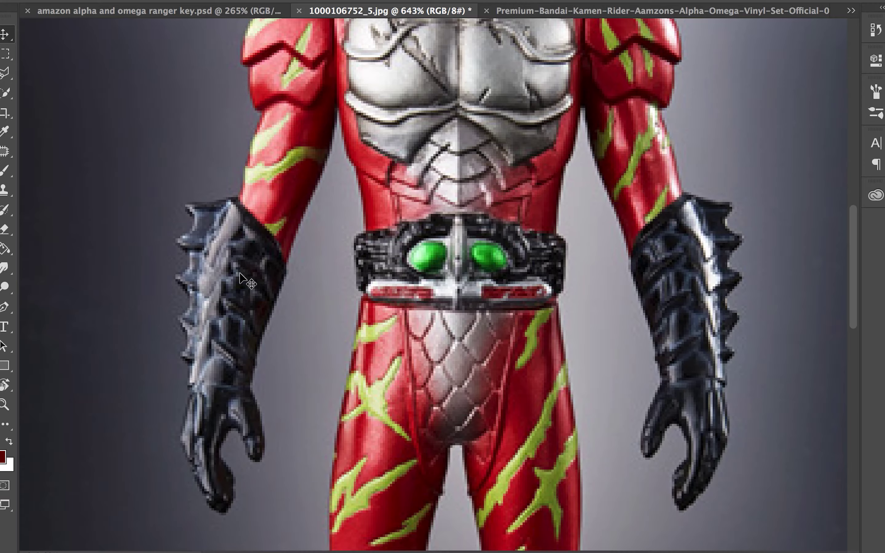
{"action": "mouse_move", "coordinate": [240, 278]}
{"action": "left_mouse_down"}
{"action": "mouse_move", "coordinate": [377, 255]}
{"action": "mouse_move", "coordinate": [366, 265]}
{"action": "left_mouse_up"}
Rotate and warp the gauntlet to match the left forearm
{"action": "key", "text": "ctrl+t"}
{"action": "scroll", "coordinate": [388, 302], "scroll_direction": "up", "scroll_amount": 3, "text": "alt"}
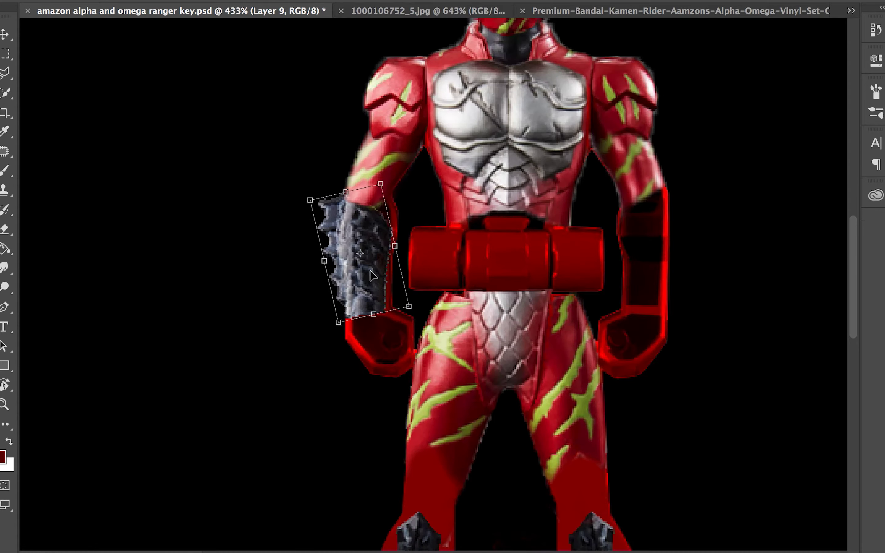
{"action": "left_click_drag", "start_coordinate": [504, 252], "coordinate": [509, 219]}
{"action": "key", "text": "Return"}
{"action": "key", "text": "ctrl+t"}
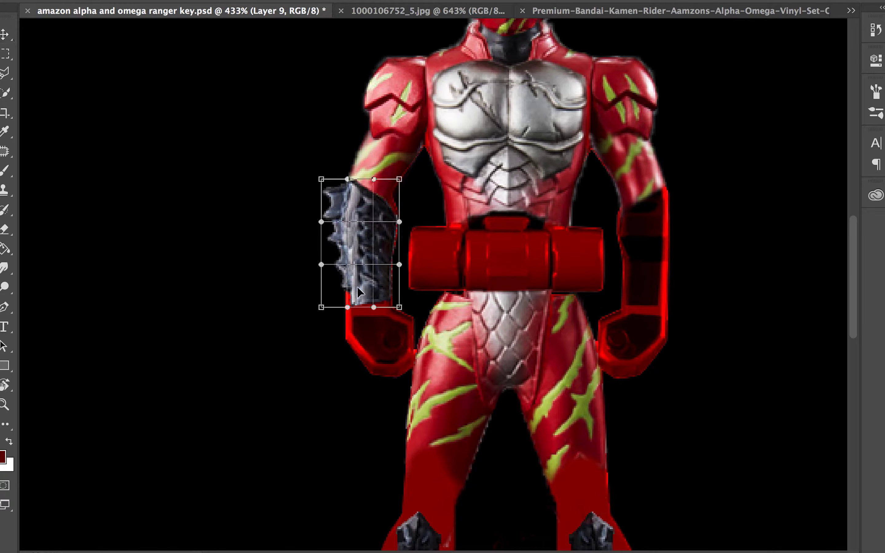
{"action": "left_click_drag", "start_coordinate": [402, 265], "coordinate": [394, 269]}
{"action": "key", "text": "Return"}
{"action": "scroll", "coordinate": [395, 268], "scroll_direction": "down", "scroll_amount": 5}
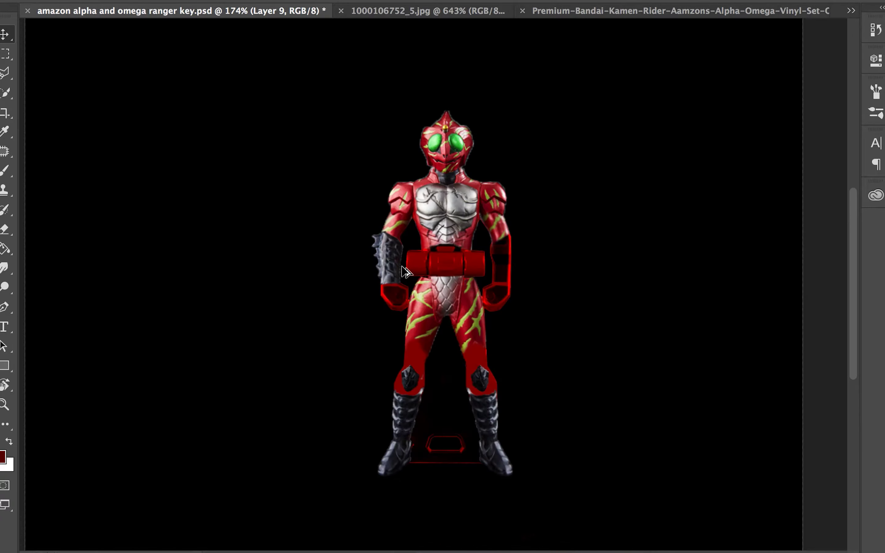
{"action": "scroll", "coordinate": [431, 253], "scroll_direction": "up", "scroll_amount": 3}
{"action": "scroll", "coordinate": [365, 219], "scroll_direction": "up", "scroll_amount": 2}
{"action": "key", "text": "ctrl+t"}
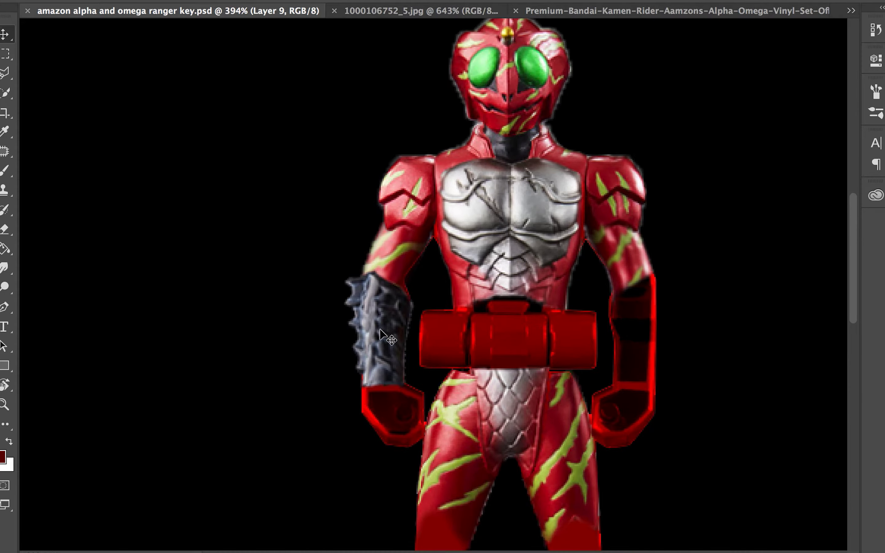
Duplicate the gauntlet onto the right forearm and merge it into the figure layer
{"action": "key", "text": "ctrl+j"}
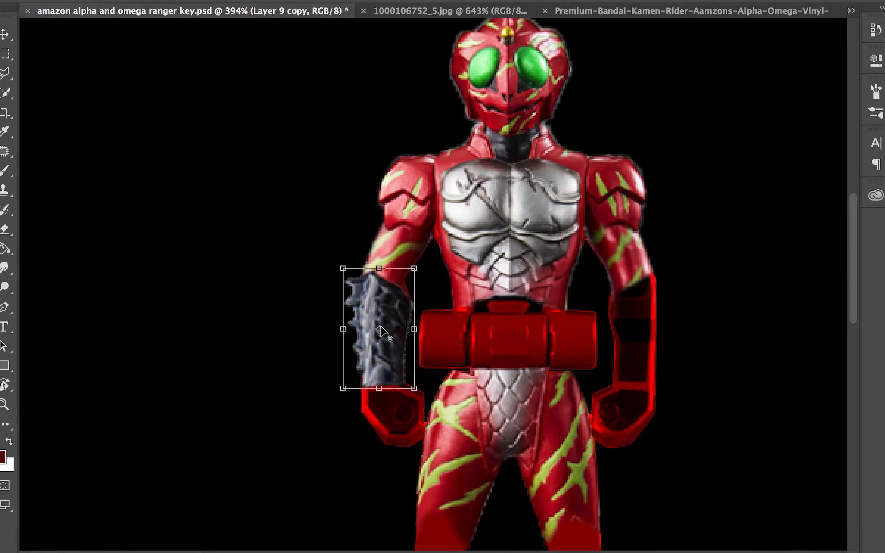
{"action": "left_click_drag", "start_coordinate": [379, 329], "coordinate": [612, 329]}
{"action": "scroll", "coordinate": [636, 373], "scroll_direction": "down", "scroll_amount": 2}
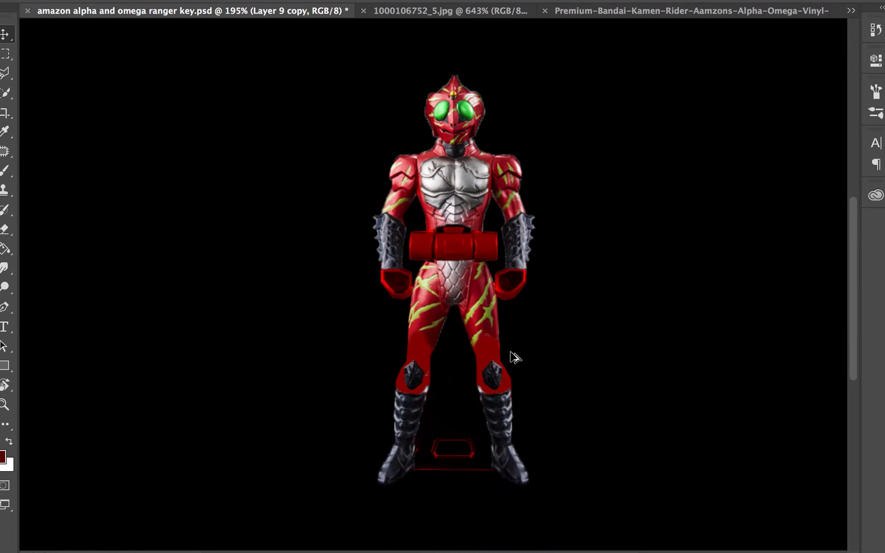
{"action": "key", "text": "ctrl+e"}
{"action": "scroll", "coordinate": [411, 329], "scroll_direction": "up", "scroll_amount": 3}
Outline the left fist and fill it with a dark colour
{"action": "left_click", "coordinate": [5, 73]}
{"action": "scroll", "coordinate": [337, 244], "scroll_direction": "up", "scroll_amount": 1}
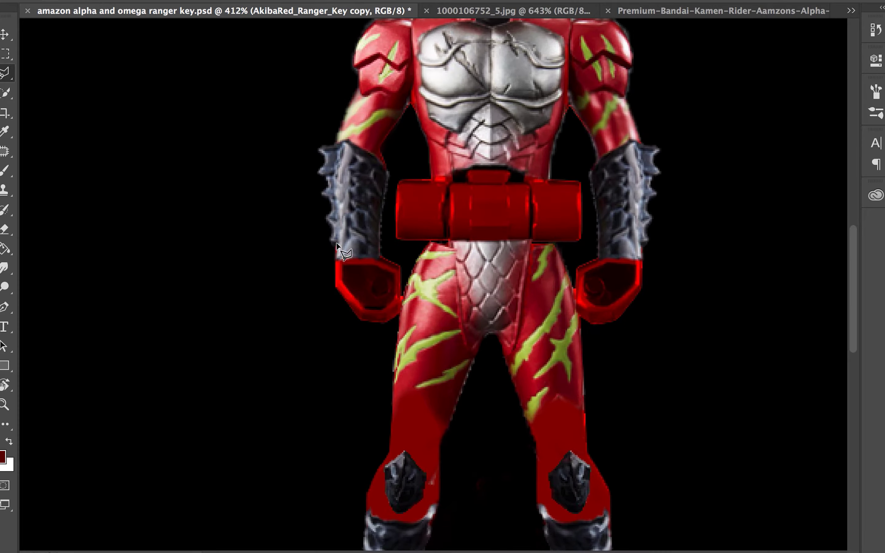
{"action": "double_click", "coordinate": [388, 266]}
{"action": "left_click", "coordinate": [4, 455]}
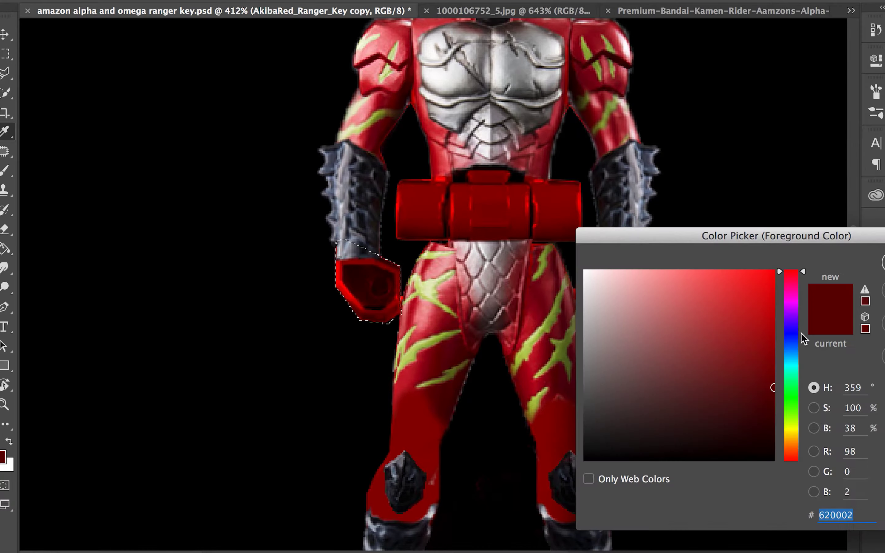
{"action": "key", "text": "Return"}
{"action": "key", "text": "alt+BackSpace"}
{"action": "key", "text": "b"}
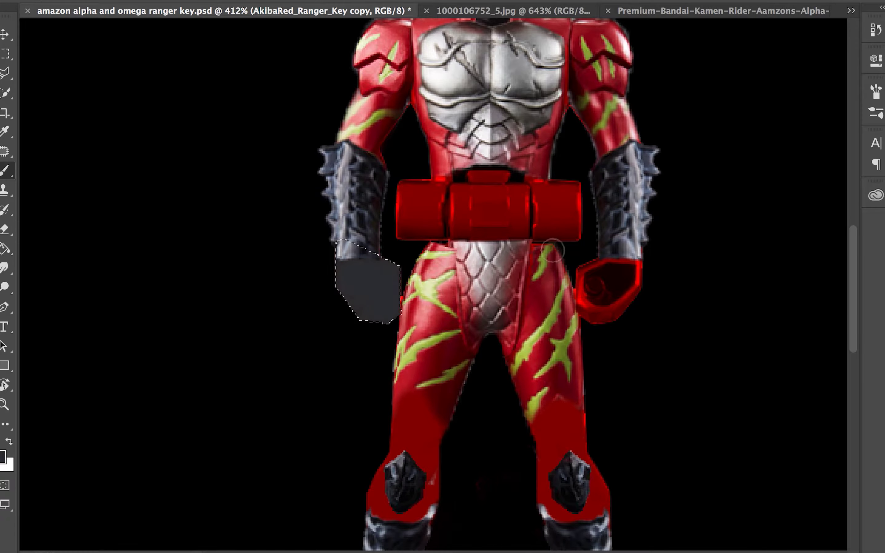
Refill the selected hand with progressively darker colours until it is solid black
{"action": "left_click", "coordinate": [3, 455]}
{"action": "key", "text": "Return"}
{"action": "key", "text": "alt+BackSpace"}
{"action": "left_click", "coordinate": [3, 455]}
{"action": "key", "text": "Return"}
{"action": "key", "text": "alt+BackSpace"}
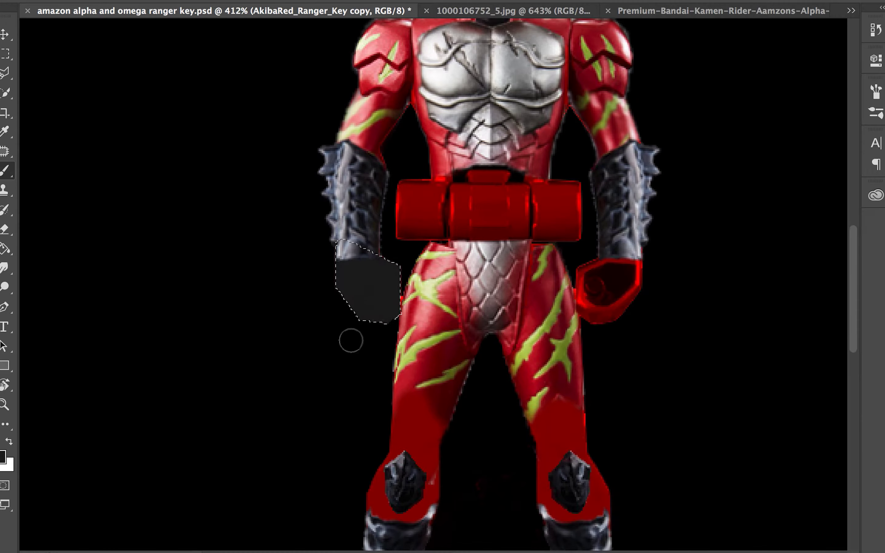
{"action": "left_click", "coordinate": [365, 252], "text": "alt"}
{"action": "key", "text": "alt+BackSpace"}
{"action": "scroll", "coordinate": [393, 291], "scroll_direction": "down", "scroll_amount": 2}
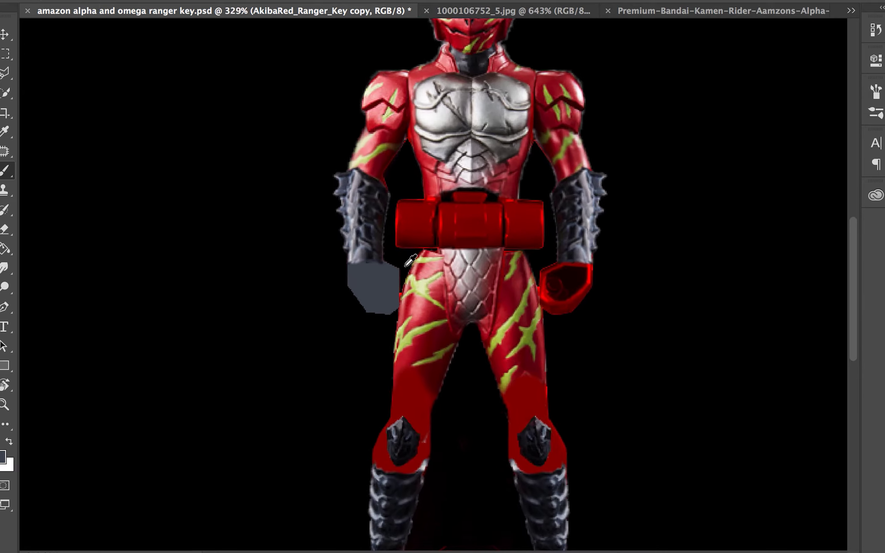
{"action": "left_click", "coordinate": [5, 444]}
{"action": "key", "text": "alt+BackSpace"}
Lighten the black hand to dark grey with Hue/Saturation Lightness +15
{"action": "key", "text": "ctrl+0"}
{"action": "scroll", "coordinate": [460, 278], "scroll_direction": "up", "scroll_amount": 2}
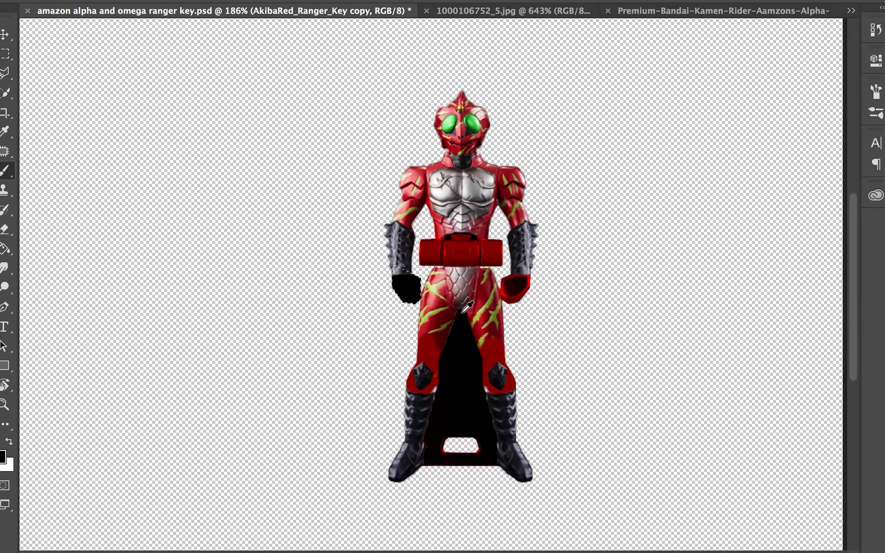
{"action": "scroll", "coordinate": [461, 278], "scroll_direction": "up", "scroll_amount": 1}
{"action": "key", "text": "ctrl+u"}
{"action": "left_click_drag", "start_coordinate": [817, 384], "coordinate": [829, 384]}
{"action": "key", "text": "Return"}
{"action": "scroll", "coordinate": [420, 255], "scroll_direction": "up", "scroll_amount": 3}
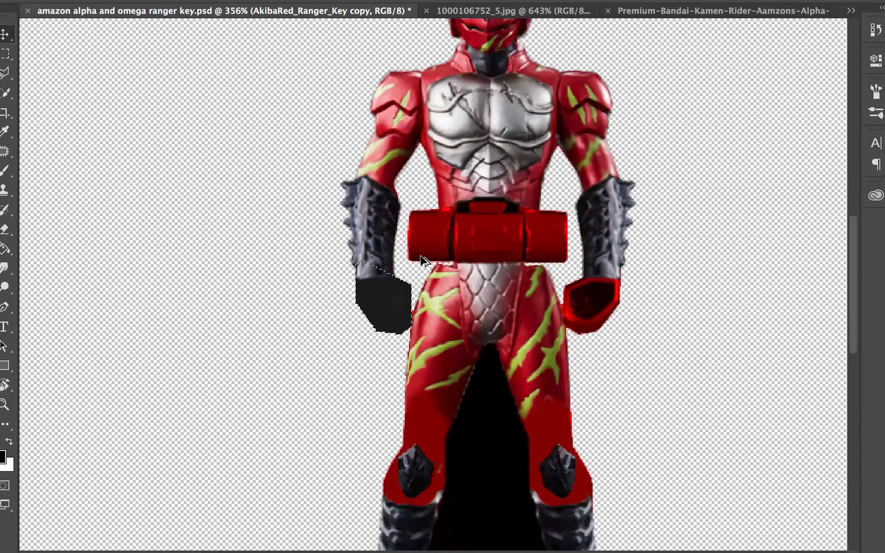
{"action": "scroll", "coordinate": [380, 313], "scroll_direction": "up", "scroll_amount": 2}
Paint the remaining red right hand black, matching the reference photo's black gloves
{"action": "key", "text": "ctrl+Tab"}
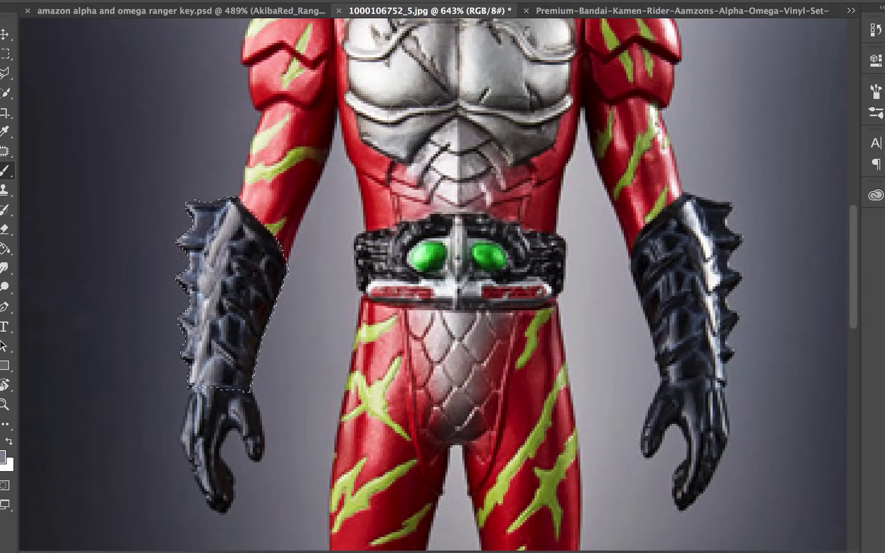
{"action": "key", "text": "ctrl+shift+Tab"}
{"action": "scroll", "coordinate": [434, 337], "scroll_direction": "down", "scroll_amount": 5}
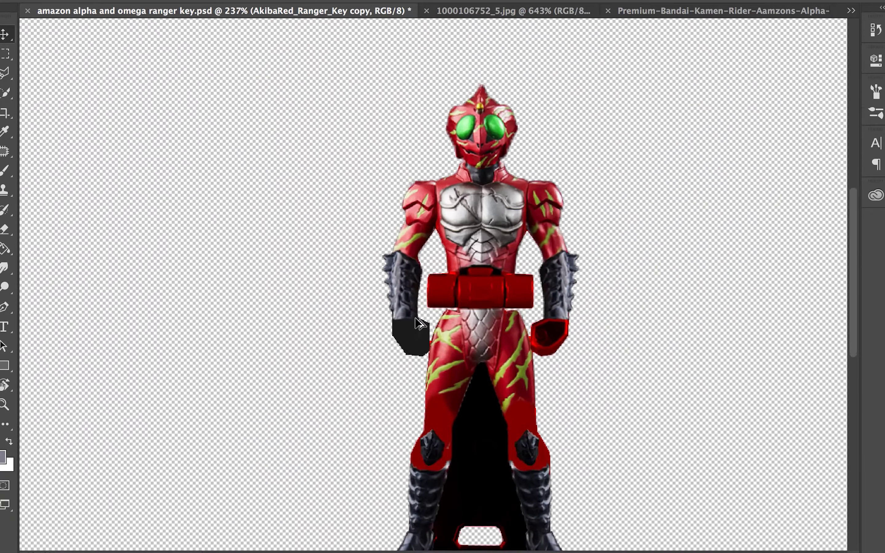
{"action": "scroll", "coordinate": [449, 305], "scroll_direction": "up", "scroll_amount": 1}
{"action": "scroll", "coordinate": [451, 310], "scroll_direction": "up", "scroll_amount": 1}
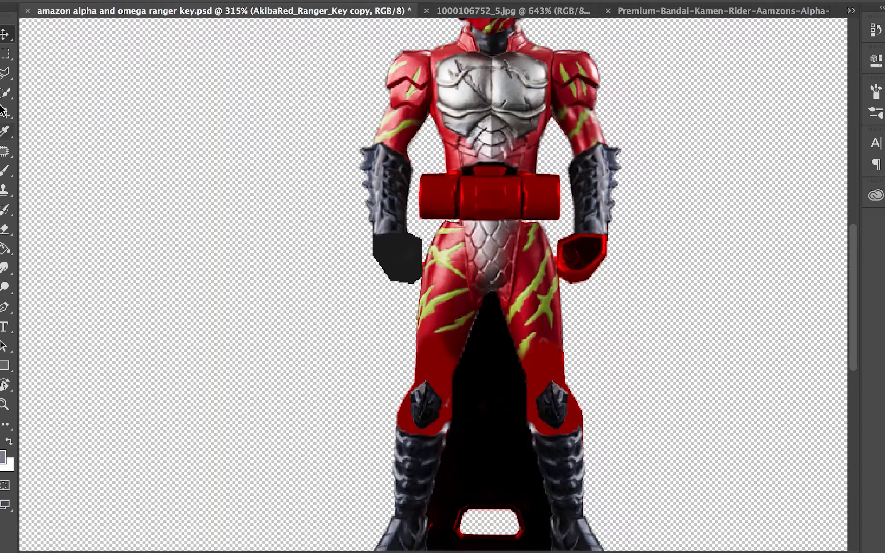
{"action": "key", "text": "l"}
{"action": "scroll", "coordinate": [565, 235], "scroll_direction": "up", "scroll_amount": 2}
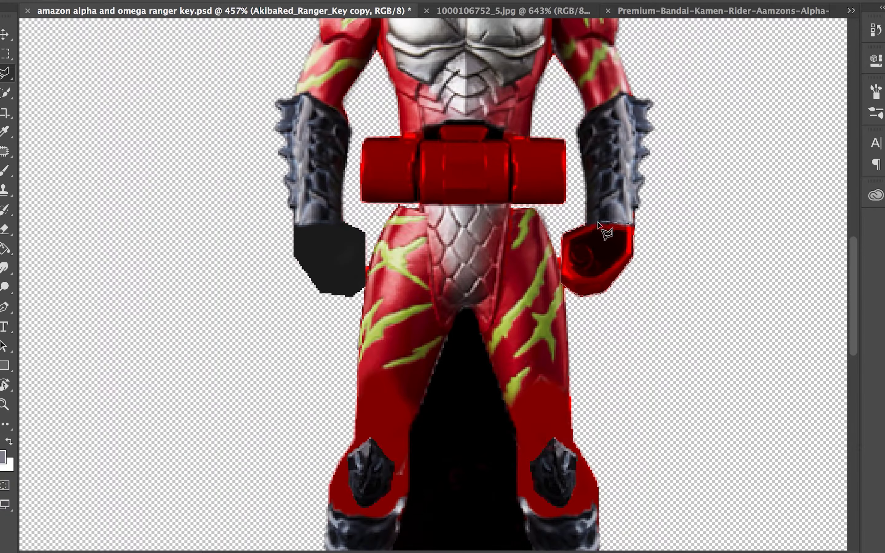
{"action": "key", "text": "b"}
{"action": "left_click_drag", "start_coordinate": [597, 224], "coordinate": [585, 263]}
Outline the black gap along the belt's top edge and paint it red
{"action": "scroll", "coordinate": [705, 292], "scroll_direction": "down", "scroll_amount": 4}
{"action": "scroll", "coordinate": [465, 239], "scroll_direction": "up", "scroll_amount": 3}
{"action": "scroll", "coordinate": [465, 239], "scroll_direction": "up", "scroll_amount": 2}
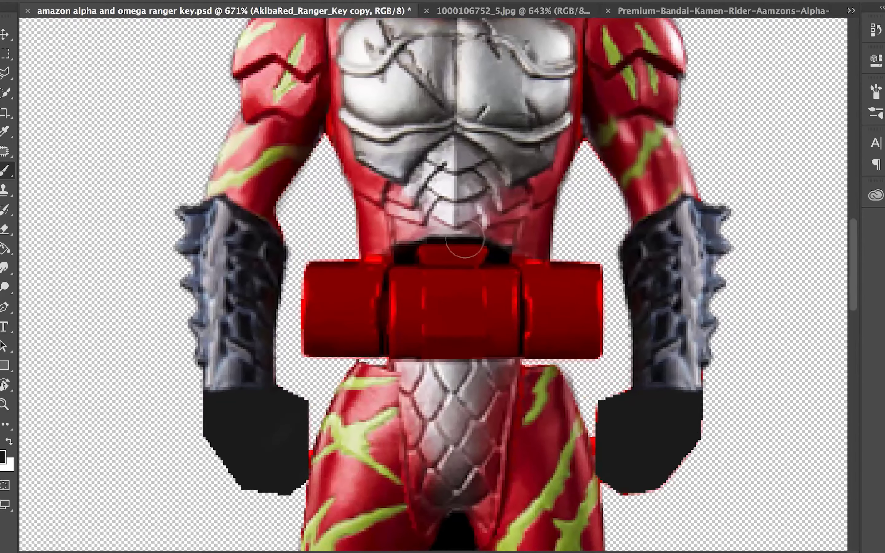
{"action": "scroll", "coordinate": [404, 248], "scroll_direction": "up", "scroll_amount": 1}
{"action": "key", "text": "l"}
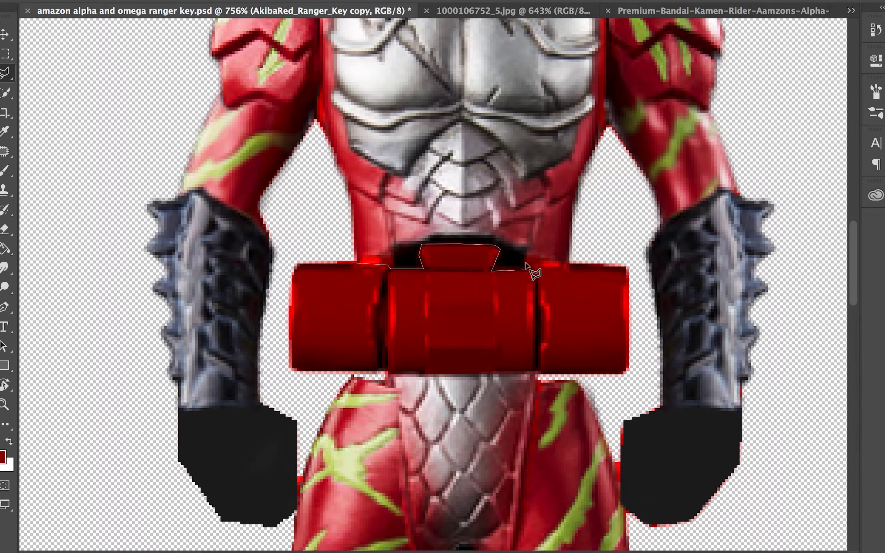
{"action": "left_click", "coordinate": [356, 262]}
{"action": "key", "text": "b"}
{"action": "left_click_drag", "start_coordinate": [384, 254], "coordinate": [432, 248]}
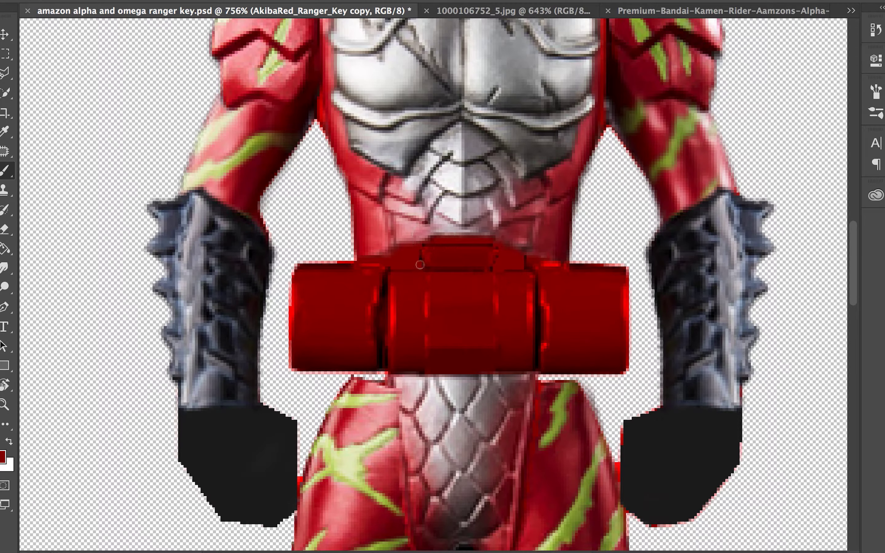
{"action": "scroll", "coordinate": [419, 264], "scroll_direction": "down", "scroll_amount": 3}
{"action": "scroll", "coordinate": [419, 264], "scroll_direction": "down", "scroll_amount": 5}
Select the green Omega helmet, including spike tip and neck, in the reference photo and copy it
{"action": "key", "text": "v"}
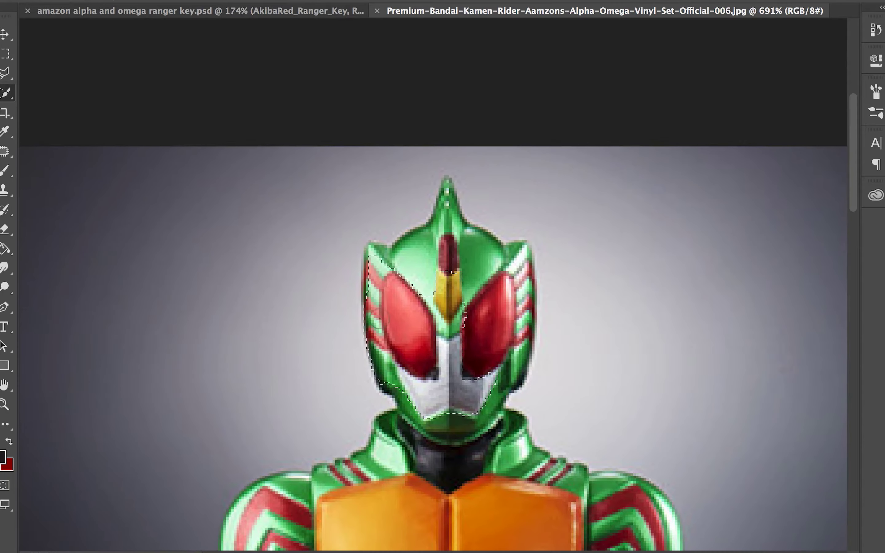
{"action": "left_click_drag", "start_coordinate": [506, 234], "coordinate": [441, 160]}
{"action": "left_click_drag", "start_coordinate": [490, 370], "coordinate": [421, 472]}
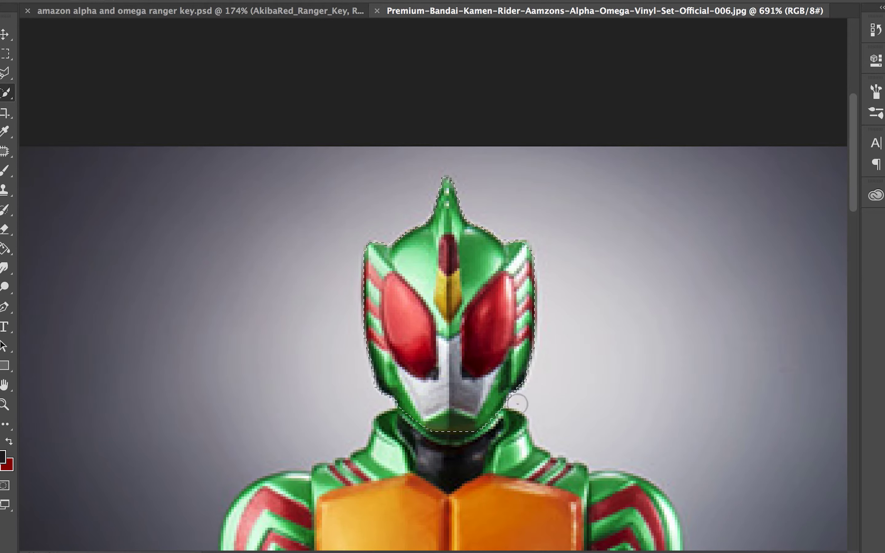
{"action": "scroll", "coordinate": [548, 311], "scroll_direction": "up", "scroll_amount": 5}
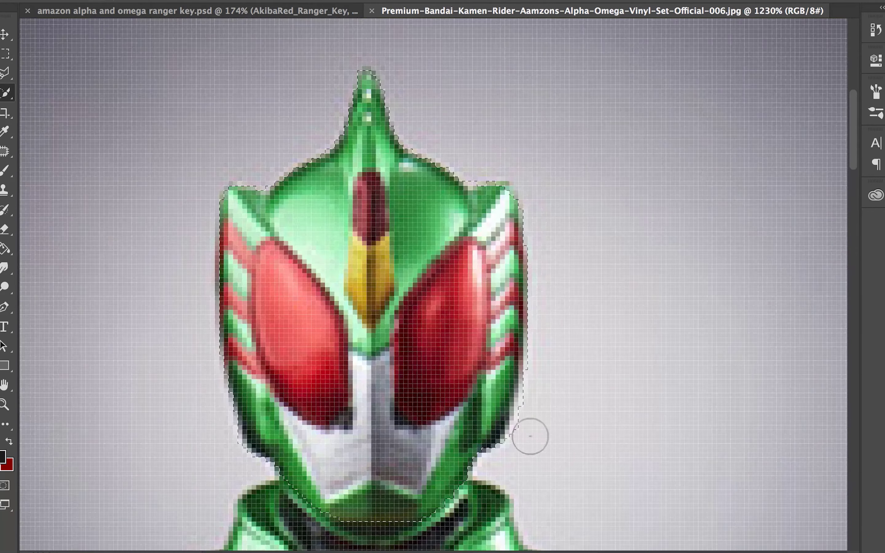
{"action": "left_click", "coordinate": [548, 302]}
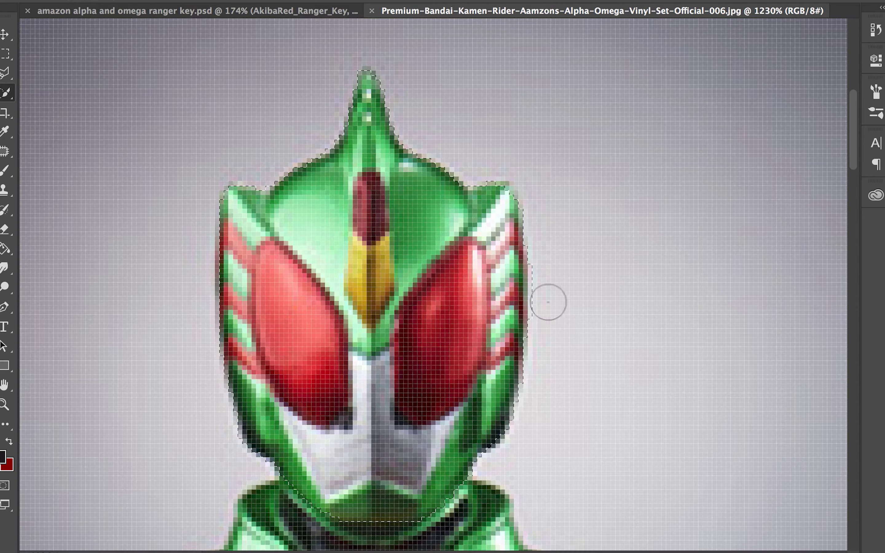
{"action": "key", "text": "ctrl+0"}
{"action": "key", "text": "v"}
{"action": "key", "text": "ctrl+Tab"}
Paste the green helmet and commit it in place over the second figure's head
{"action": "key", "text": "ctrl+v"}
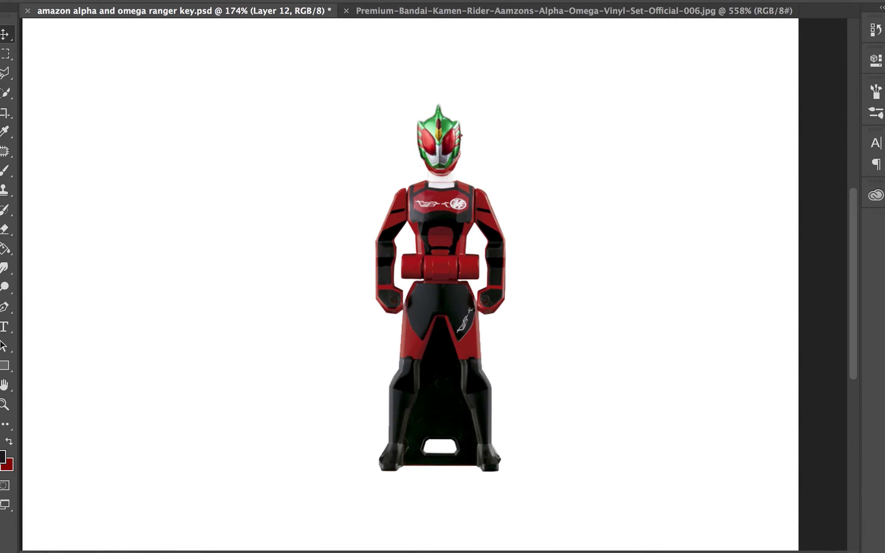
{"action": "mouse_move", "coordinate": [541, 183]}
{"action": "left_mouse_down"}
{"action": "mouse_move", "coordinate": [600, 183]}
{"action": "mouse_move", "coordinate": [486, 194]}
{"action": "left_mouse_up"}
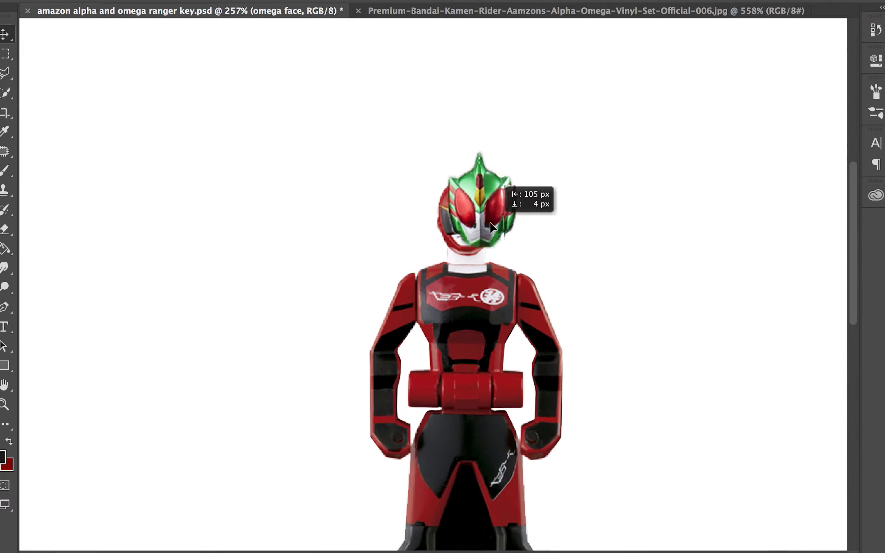
{"action": "key", "text": "Return"}
{"action": "scroll", "coordinate": [467, 329], "scroll_direction": "down", "scroll_amount": 2}
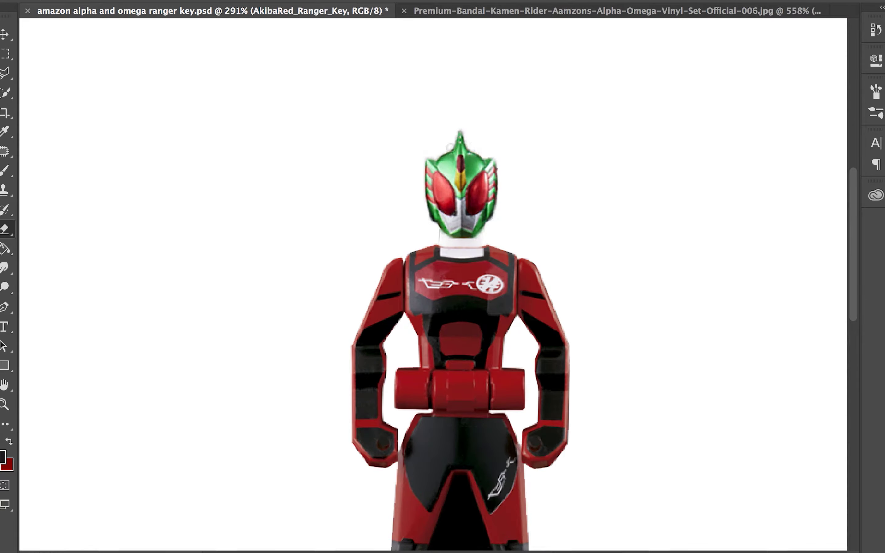
{"action": "key", "text": "ctrl+Tab"}
Select the orange-and-green chest armour in the reference photo and paste it into the ranger key file
{"action": "key", "text": "v"}
{"action": "left_click", "coordinate": [465, 403]}
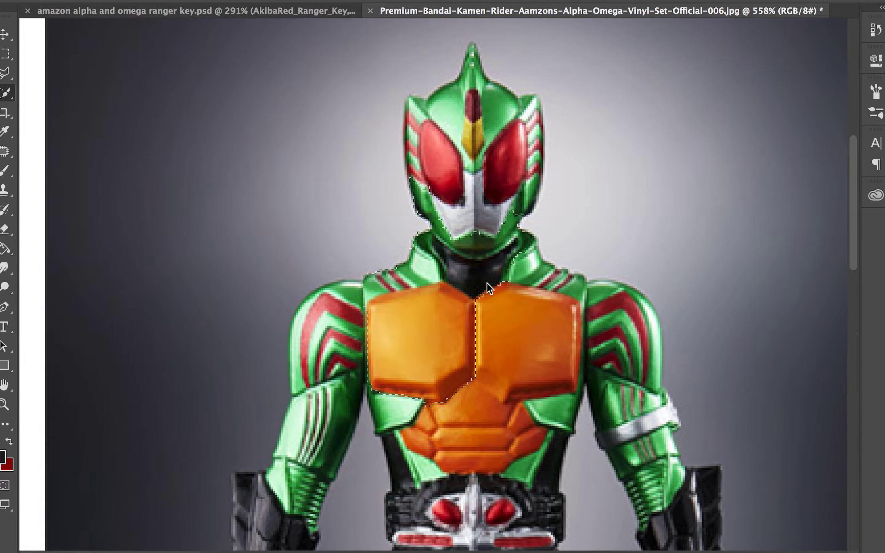
{"action": "left_click_drag", "start_coordinate": [488, 288], "coordinate": [537, 418]}
{"action": "scroll", "coordinate": [537, 419], "scroll_direction": "down", "scroll_amount": 3}
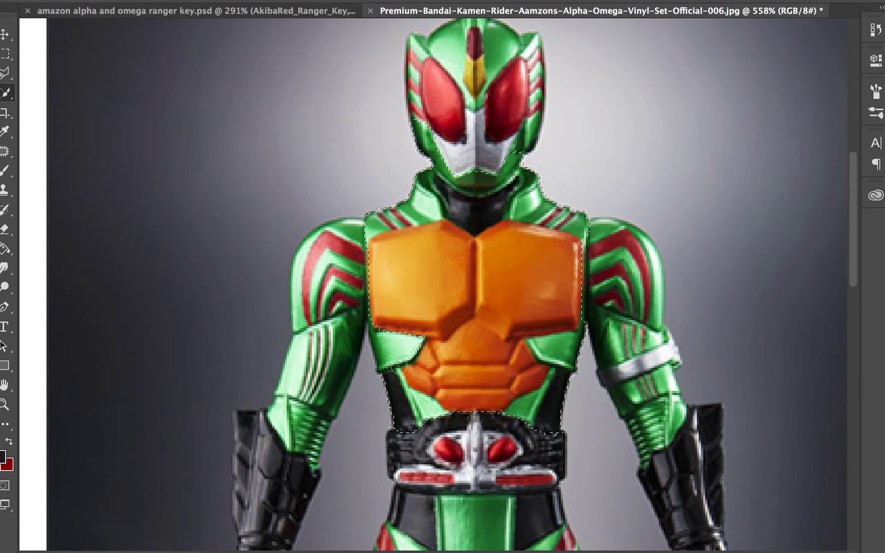
{"action": "scroll", "coordinate": [476, 220], "scroll_direction": "up", "scroll_amount": 1}
{"action": "scroll", "coordinate": [475, 92], "scroll_direction": "up", "scroll_amount": 5}
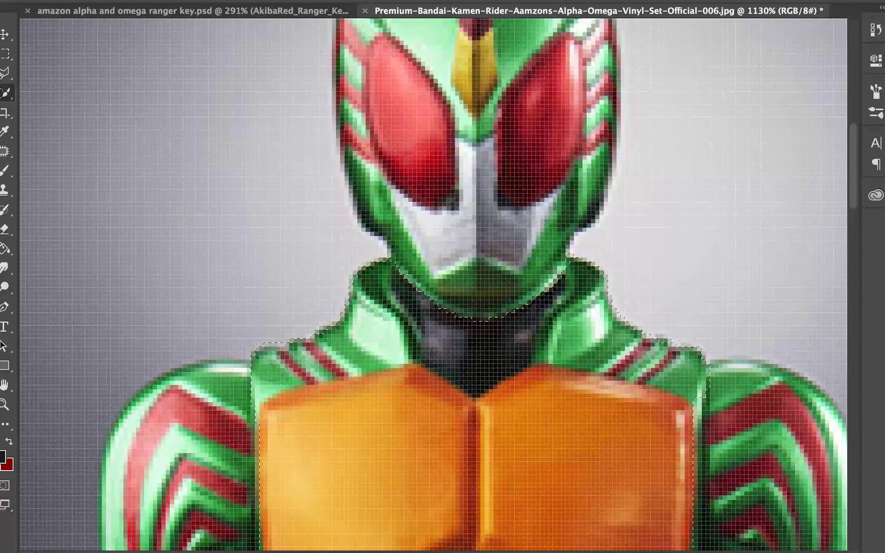
{"action": "scroll", "coordinate": [520, 197], "scroll_direction": "down", "scroll_amount": 5}
{"action": "scroll", "coordinate": [520, 197], "scroll_direction": "right", "scroll_amount": 3}
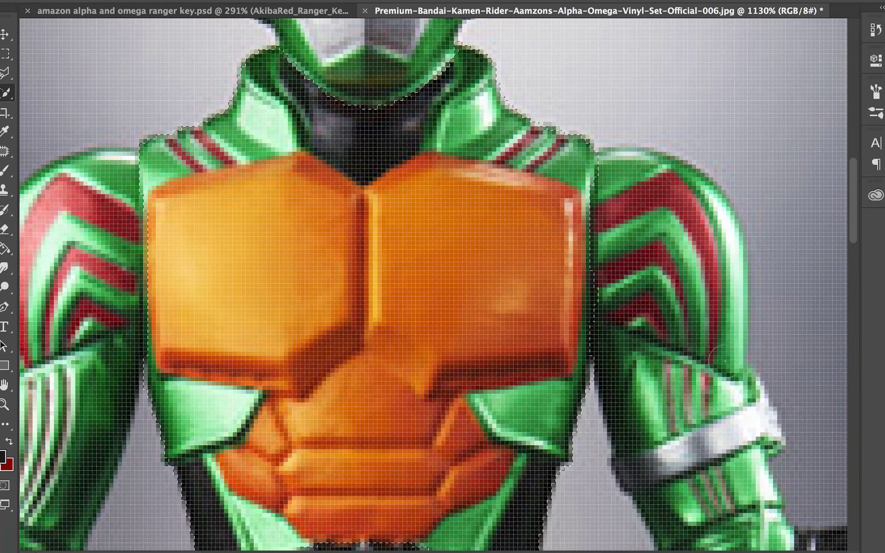
{"action": "scroll", "coordinate": [257, 253], "scroll_direction": "down", "scroll_amount": 3}
{"action": "scroll", "coordinate": [257, 253], "scroll_direction": "up", "scroll_amount": 2}
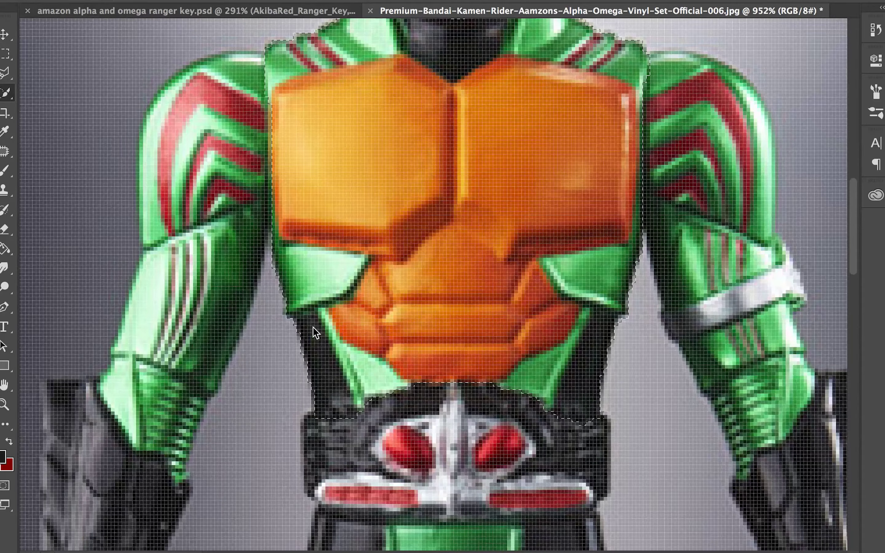
{"action": "scroll", "coordinate": [313, 331], "scroll_direction": "down", "scroll_amount": 1}
{"action": "mouse_move", "coordinate": [313, 331]}
{"action": "left_mouse_down"}
{"action": "mouse_move", "coordinate": [329, 249]}
{"action": "mouse_move", "coordinate": [494, 252]}
{"action": "left_mouse_up"}
{"action": "key", "text": "e"}
{"action": "key", "text": "v"}
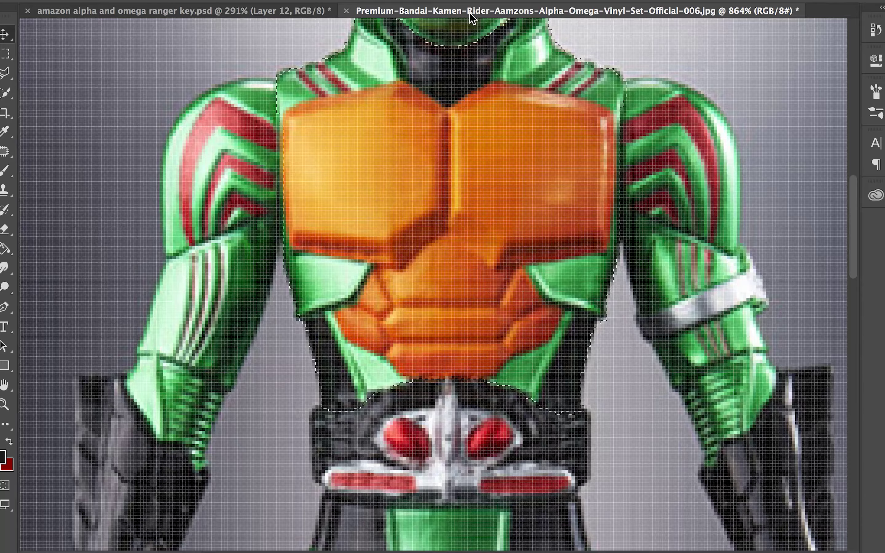
Warp the chest armour so its lower edge bends toward the belt
{"action": "scroll", "coordinate": [504, 293], "scroll_direction": "up", "scroll_amount": 2}
{"action": "key", "text": "ctrl+t"}
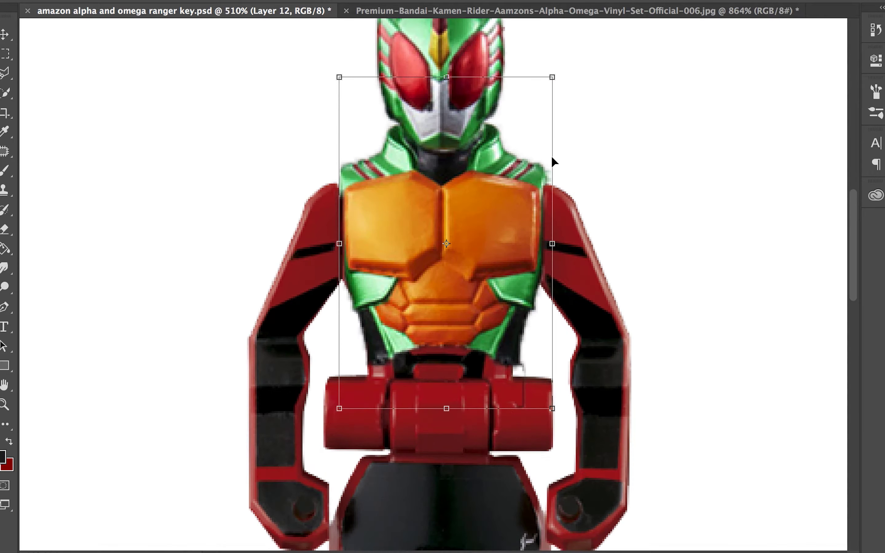
{"action": "left_click_drag", "start_coordinate": [338, 299], "coordinate": [362, 315]}
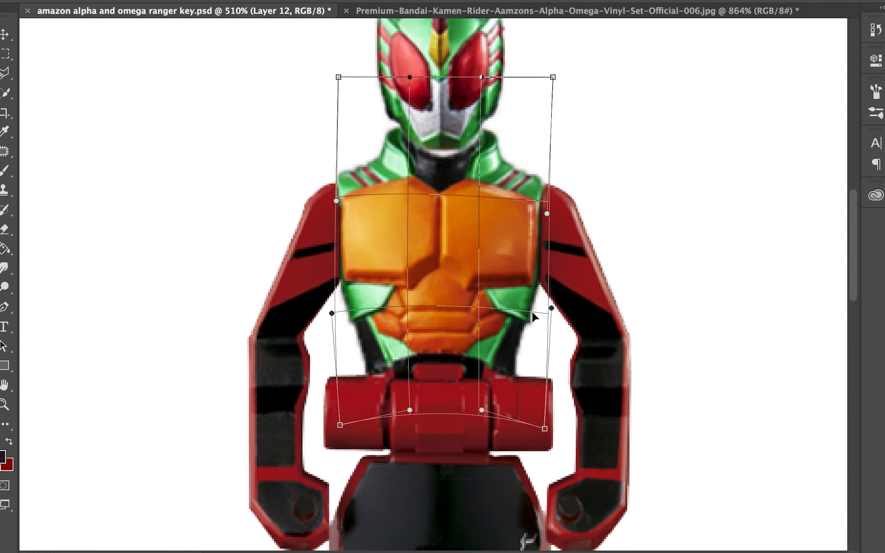
{"action": "key", "text": "Return"}
{"action": "scroll", "coordinate": [454, 139], "scroll_direction": "down", "scroll_amount": 2}
{"action": "scroll", "coordinate": [454, 138], "scroll_direction": "up", "scroll_amount": 2}
Warp the top of the omega face layer to fit the helmet
{"action": "key", "text": "ctrl+t"}
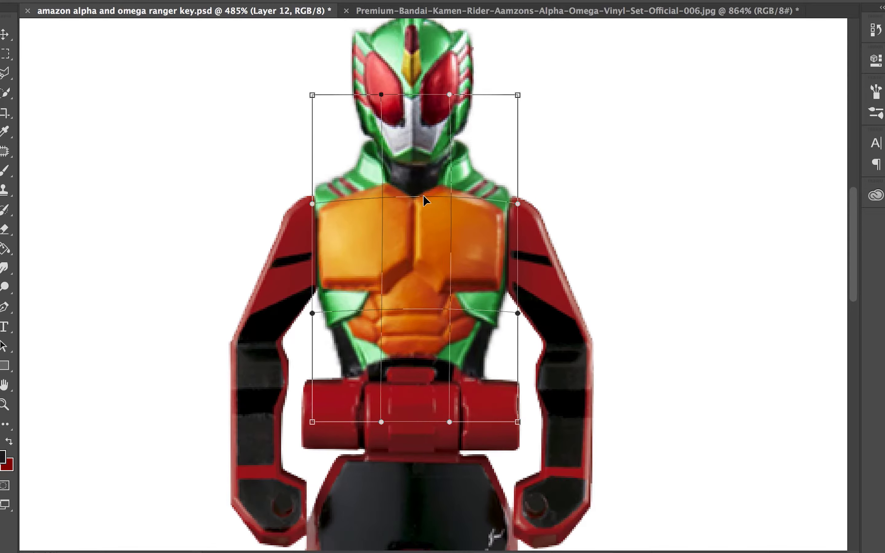
{"action": "key", "text": "Escape"}
{"action": "left_click", "coordinate": [413, 69]}
{"action": "key", "text": "ctrl+t"}
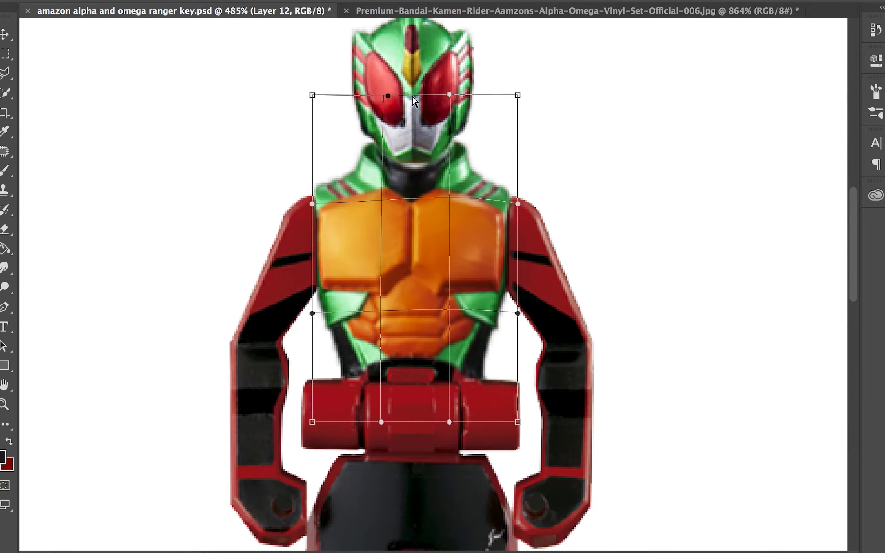
{"action": "left_click_drag", "start_coordinate": [384, 192], "coordinate": [442, 189]}
{"action": "key", "text": "Return"}
{"action": "scroll", "coordinate": [454, 247], "scroll_direction": "down", "scroll_amount": 3}
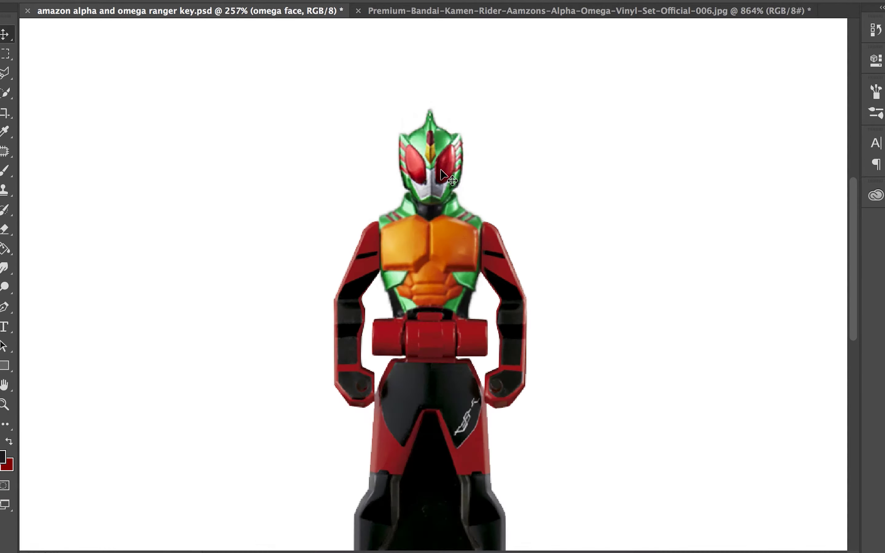
Copy the green-and-red shoulder pad from the reference photo and place it on the figure's shoulder
{"action": "key", "text": "e"}
{"action": "key", "text": "ctrl+Tab"}
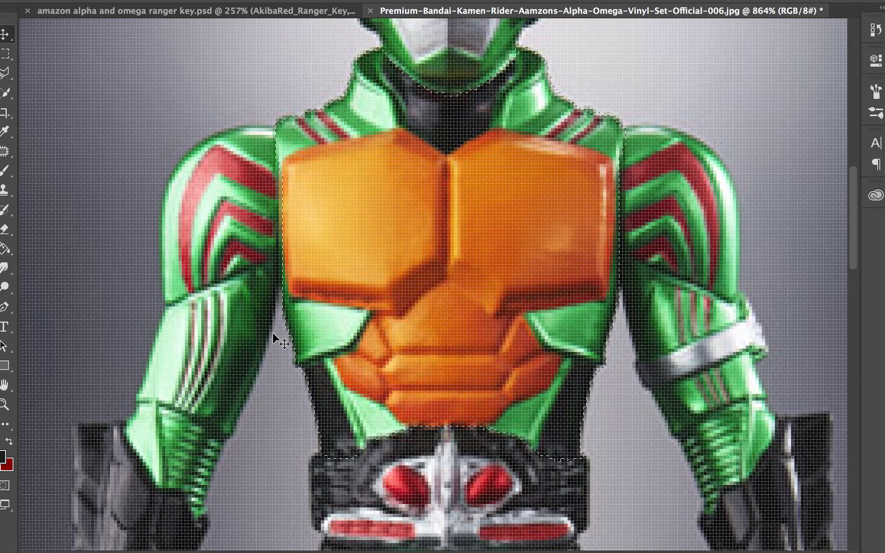
{"action": "scroll", "coordinate": [273, 333], "scroll_direction": "up", "scroll_amount": 3}
{"action": "key", "text": "w"}
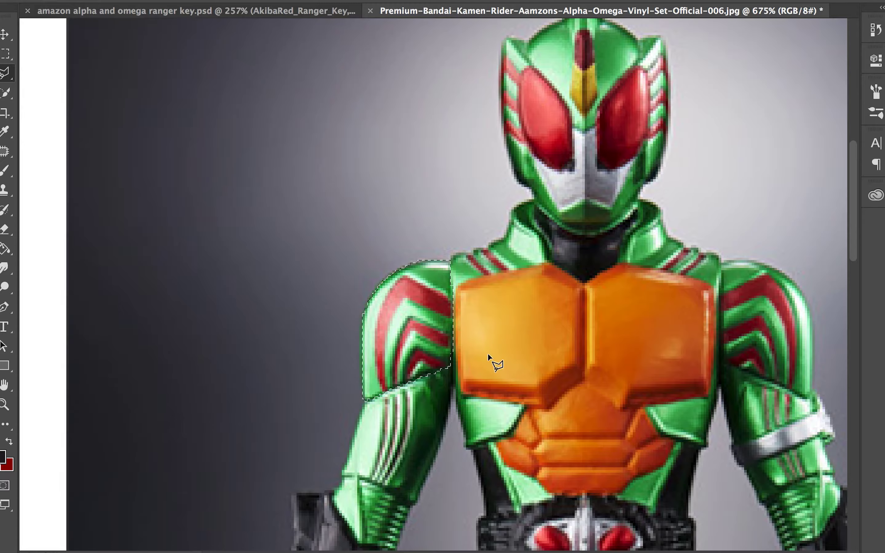
{"action": "key", "text": "ctrl+c"}
{"action": "key", "text": "ctrl+Tab"}
{"action": "key", "text": "v"}
{"action": "key", "text": "ctrl+v"}
{"action": "scroll", "coordinate": [416, 311], "scroll_direction": "up", "scroll_amount": 2}
{"action": "mouse_move", "coordinate": [416, 311]}
{"action": "left_mouse_down"}
{"action": "mouse_move", "coordinate": [369, 212]}
{"action": "mouse_move", "coordinate": [400, 212]}
{"action": "left_mouse_up"}
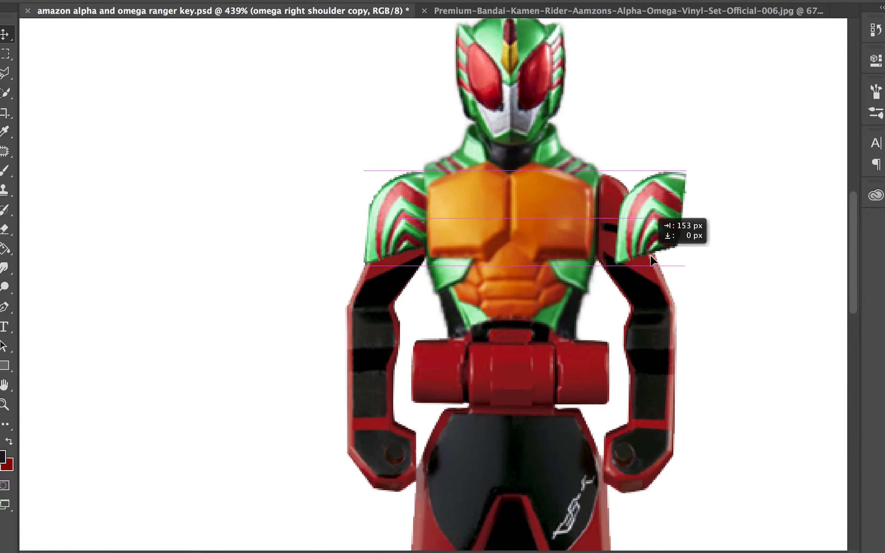
{"action": "left_click_drag", "start_coordinate": [391, 224], "coordinate": [395, 219]}
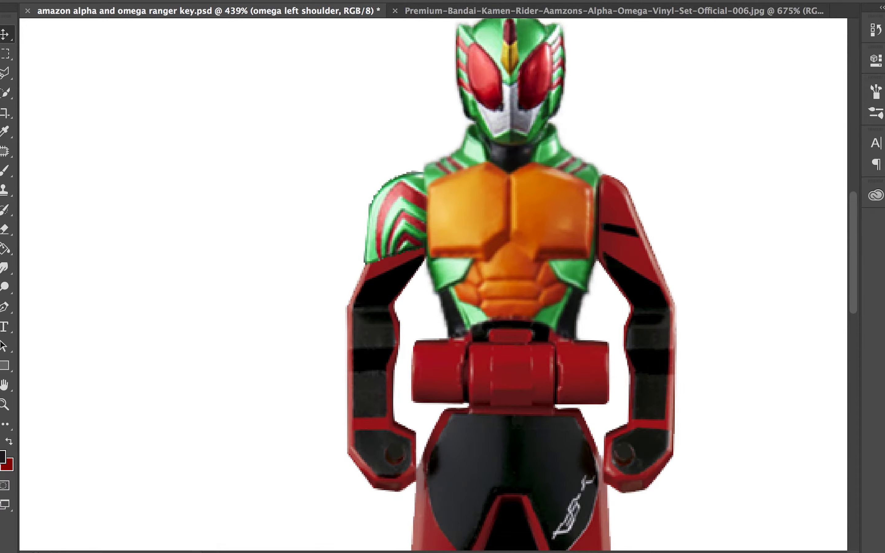
Recolour the red arms, belt and base green with Hue/Saturation (Hue ~115, Saturation ~81, Lightness +10)
{"action": "right_click", "coordinate": [628, 234]}
{"action": "key", "text": "ctrl+Tab"}
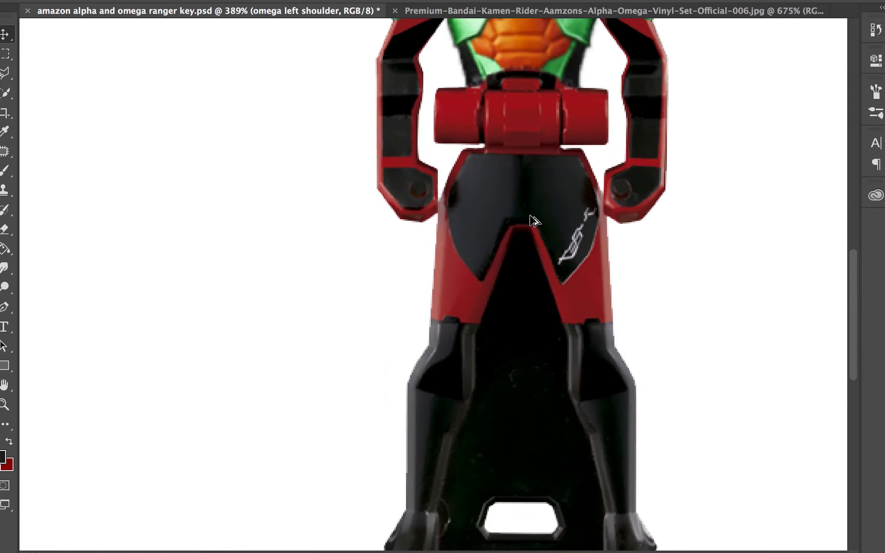
{"action": "left_click_drag", "start_coordinate": [791, 309], "coordinate": [798, 309]}
{"action": "left_click_drag", "start_coordinate": [780, 347], "coordinate": [880, 349]}
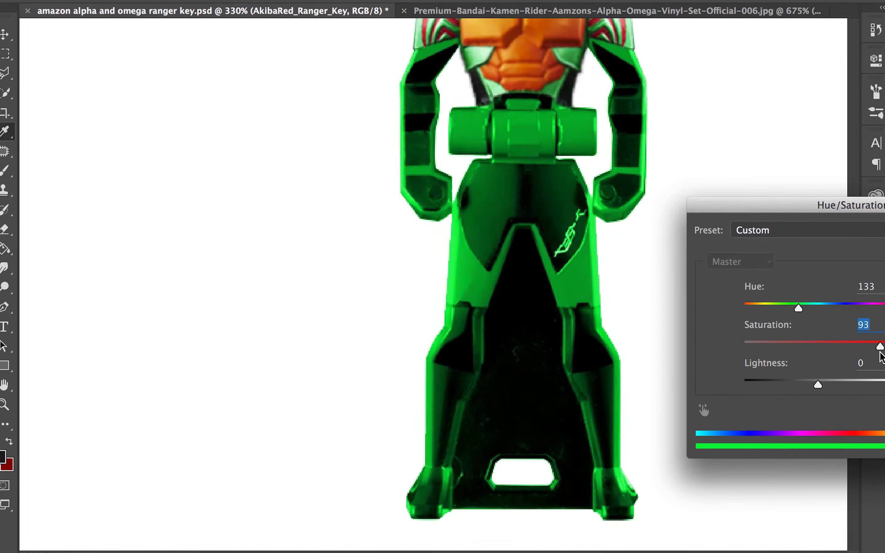
{"action": "left_click_drag", "start_coordinate": [801, 309], "coordinate": [792, 309]}
{"action": "left_click_drag", "start_coordinate": [877, 347], "coordinate": [863, 347]}
{"action": "left_click_drag", "start_coordinate": [818, 384], "coordinate": [825, 384]}
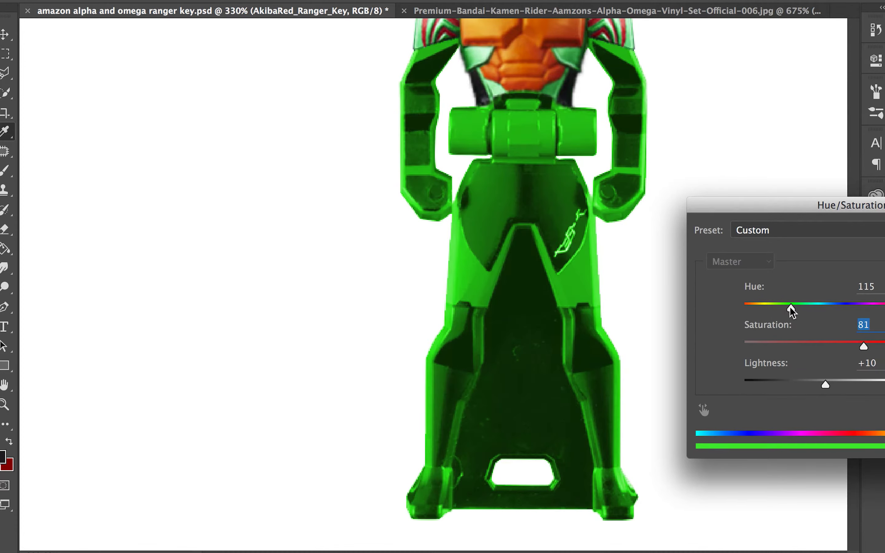
{"action": "key", "text": "Return"}
Sample the new green with the Eyedropper as the painting colour
{"action": "scroll", "coordinate": [635, 191], "scroll_direction": "up", "scroll_amount": 1}
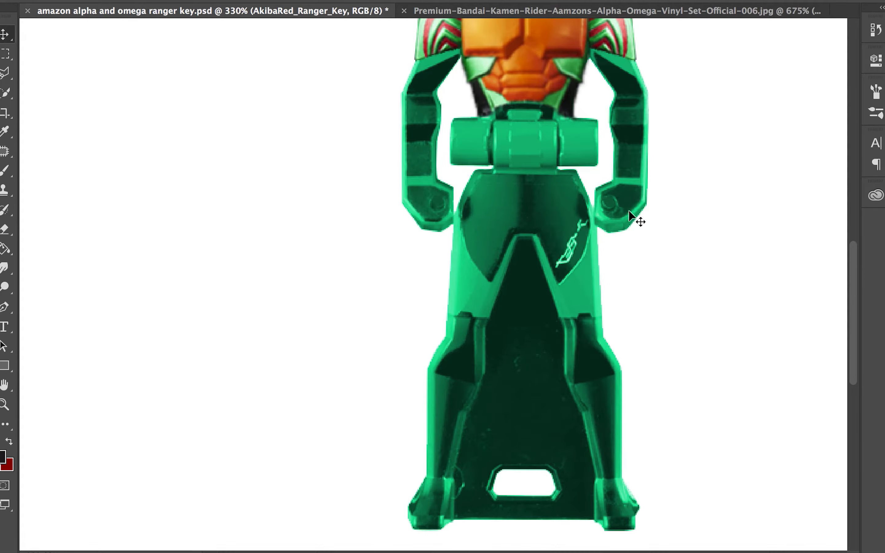
{"action": "key", "text": "i"}
{"action": "left_click", "coordinate": [416, 66]}
{"action": "key", "text": "l"}
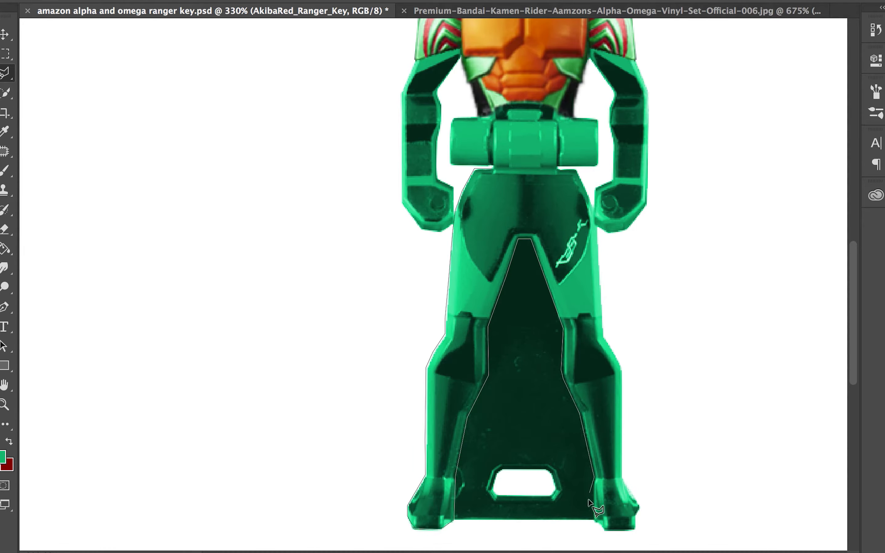
Paint both selected legs flat green
{"action": "left_click", "coordinate": [576, 170]}
{"action": "key", "text": "b"}
{"action": "left_click_drag", "start_coordinate": [486, 176], "coordinate": [450, 322]}
{"action": "scroll", "coordinate": [467, 227], "scroll_direction": "down", "scroll_amount": 5}
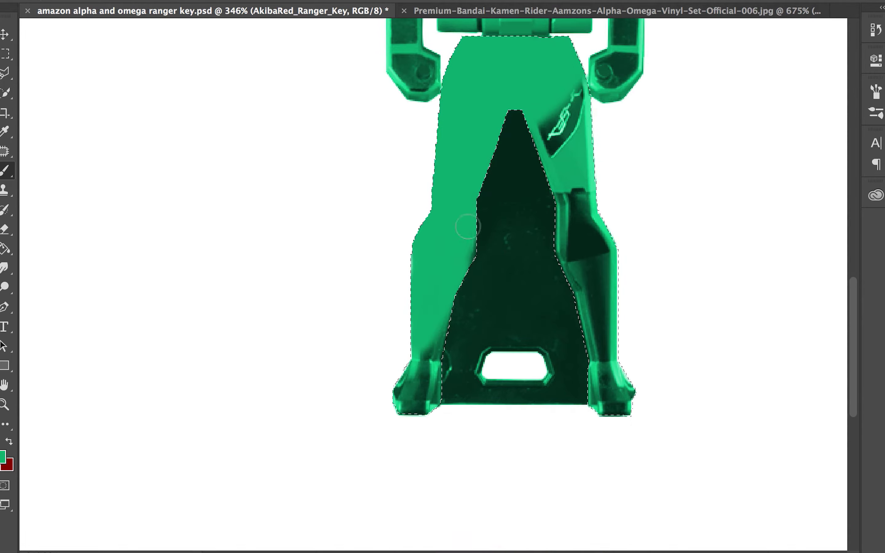
{"action": "left_click_drag", "start_coordinate": [571, 154], "coordinate": [614, 395]}
{"action": "scroll", "coordinate": [667, 247], "scroll_direction": "up", "scroll_amount": 2}
Lasso the green crotch panel in the reference photo and paste it into the ranger key file
{"action": "key", "text": "ctrl+Tab"}
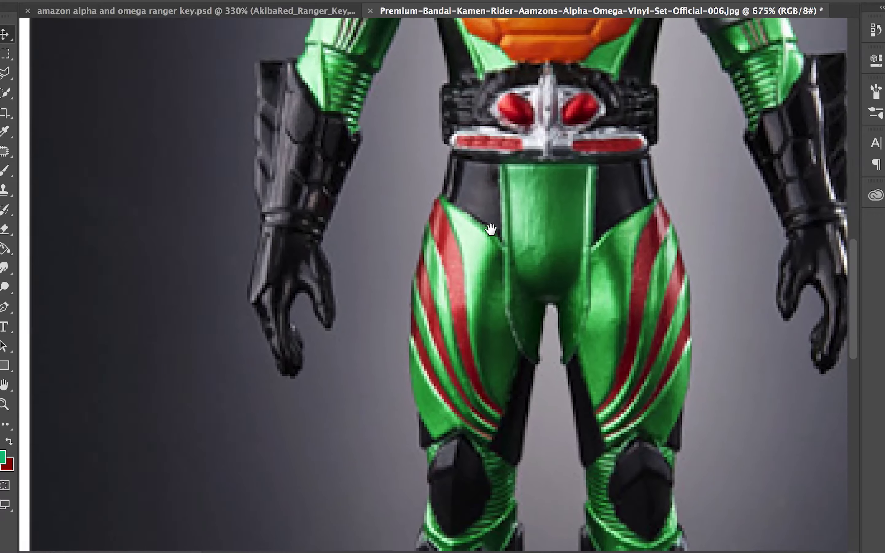
{"action": "left_click_drag", "start_coordinate": [490, 230], "coordinate": [483, 212]}
{"action": "key", "text": "l"}
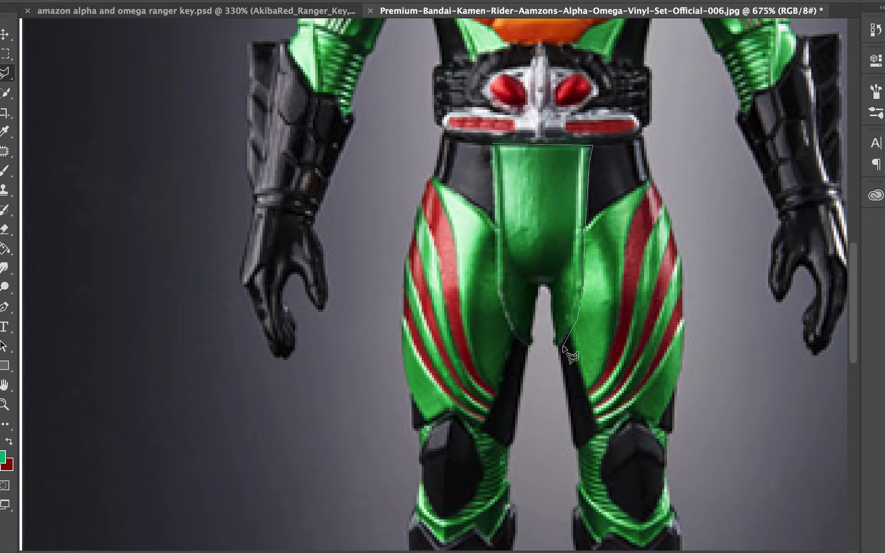
{"action": "left_click", "coordinate": [491, 146]}
{"action": "key", "text": "ctrl+c"}
{"action": "key", "text": "ctrl+Tab"}
{"action": "key", "text": "ctrl+v"}
Erase the stray strand at the crotch panel's tip
{"action": "scroll", "coordinate": [553, 283], "scroll_direction": "up", "scroll_amount": 3}
{"action": "key", "text": "e"}
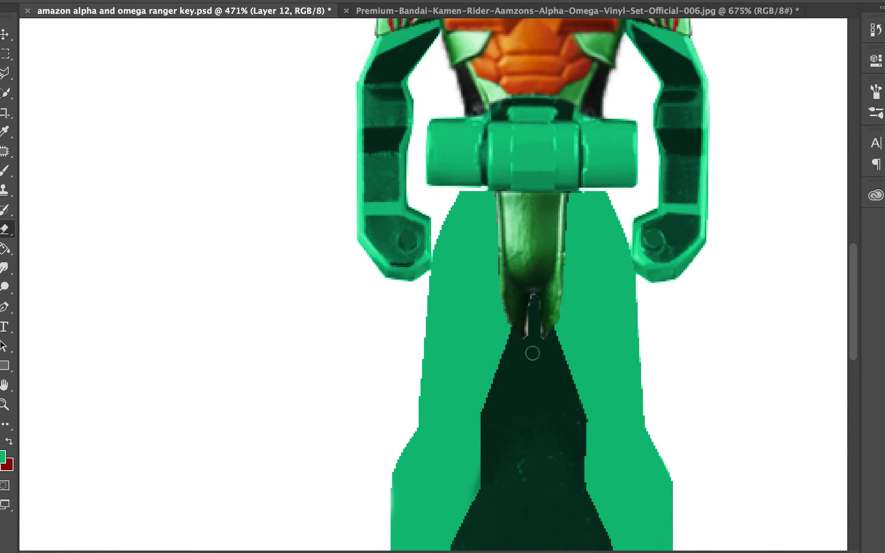
{"action": "left_click_drag", "start_coordinate": [532, 353], "coordinate": [533, 302]}
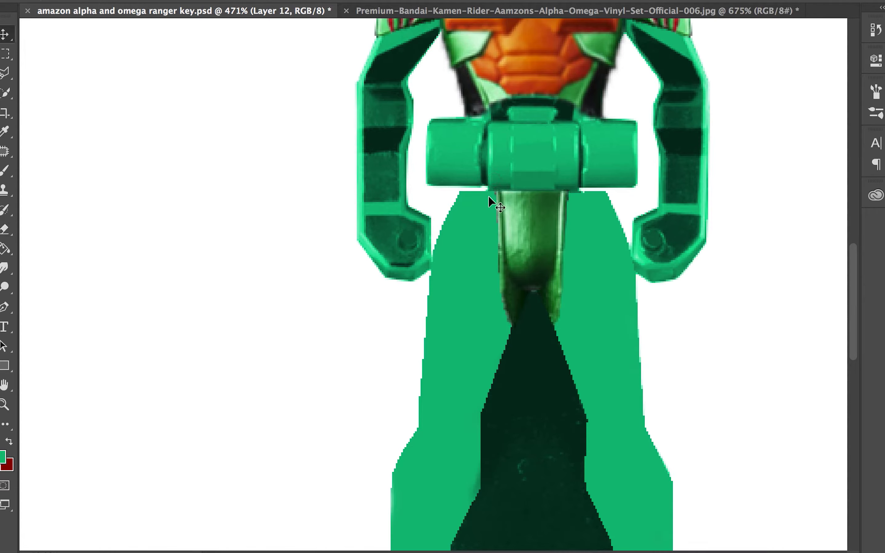
{"action": "scroll", "coordinate": [577, 208], "scroll_direction": "down", "scroll_amount": 3}
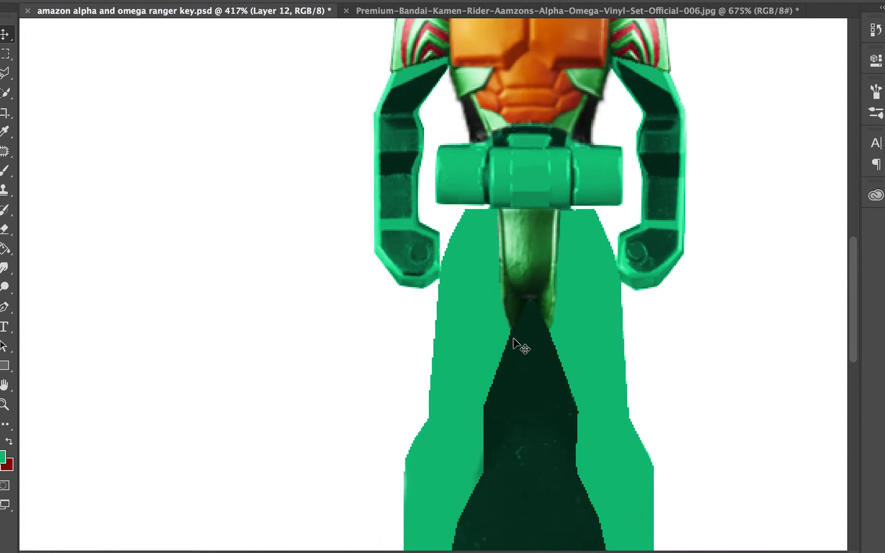
{"action": "key", "text": "ctrl+Tab"}
{"action": "key", "text": "v"}
{"action": "scroll", "coordinate": [431, 181], "scroll_direction": "up", "scroll_amount": 2}
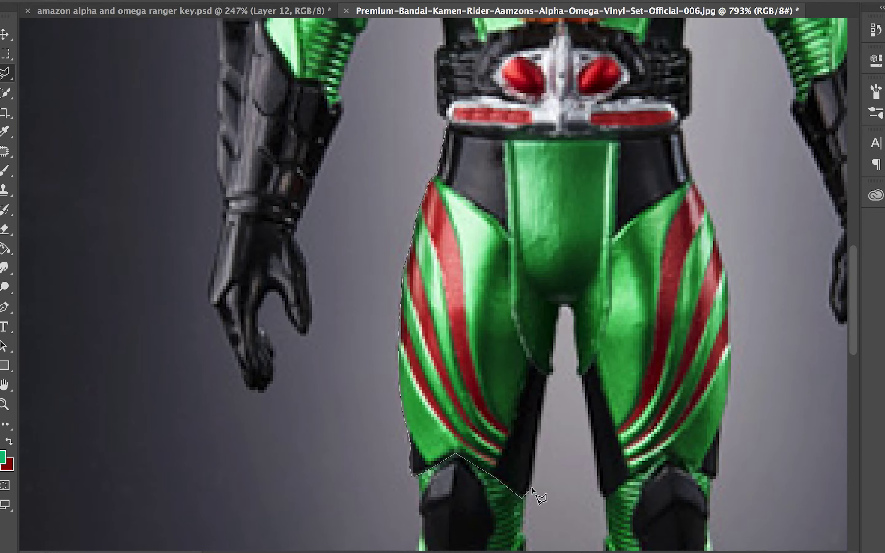
Paste the striped thigh from the photo and warp it onto the figure's left leg
{"action": "left_click", "coordinate": [478, 128]}
{"action": "key", "text": "ctrl+c"}
{"action": "key", "text": "ctrl+Tab"}
{"action": "key", "text": "ctrl+v"}
{"action": "left_click_drag", "start_coordinate": [439, 289], "coordinate": [494, 318]}
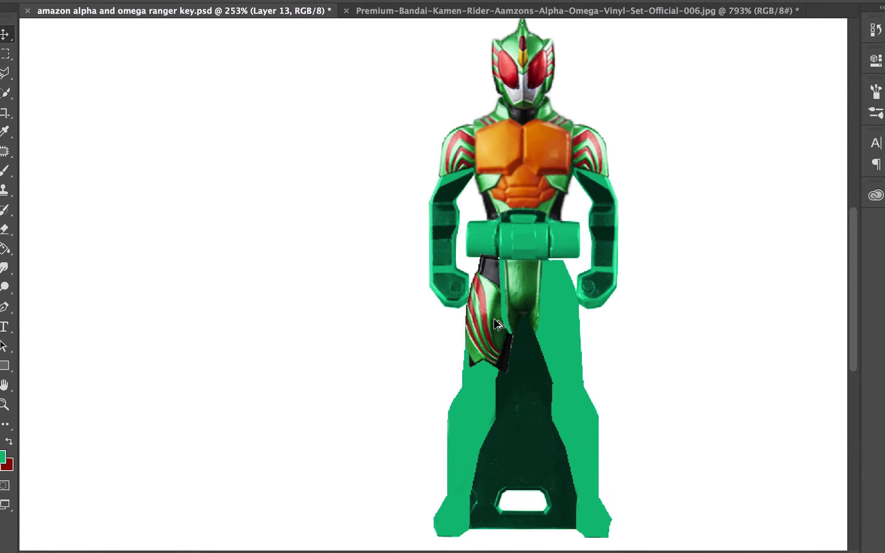
{"action": "scroll", "coordinate": [494, 318], "scroll_direction": "up", "scroll_amount": 3}
{"action": "key", "text": "ctrl+t"}
{"action": "left_click_drag", "start_coordinate": [495, 365], "coordinate": [472, 216]}
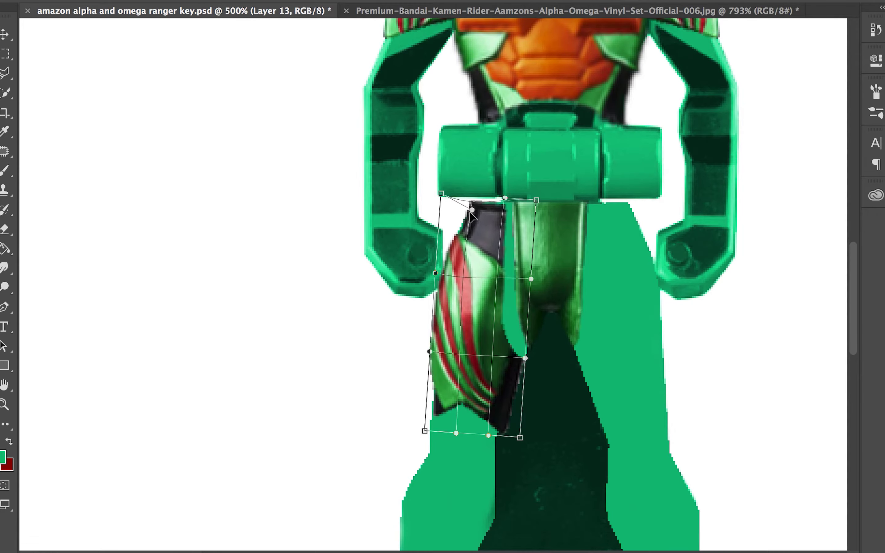
{"action": "left_click_drag", "start_coordinate": [525, 358], "coordinate": [545, 326]}
{"action": "left_click_drag", "start_coordinate": [520, 437], "coordinate": [510, 431]}
{"action": "mouse_move", "coordinate": [489, 278]}
{"action": "left_mouse_down"}
{"action": "mouse_move", "coordinate": [467, 272]}
{"action": "mouse_move", "coordinate": [472, 329]}
{"action": "left_mouse_up"}
{"action": "key", "text": "Return"}
Mirror a thigh copy onto the right leg, merge both thighs, and save
{"action": "scroll", "coordinate": [462, 319], "scroll_direction": "down", "scroll_amount": 3}
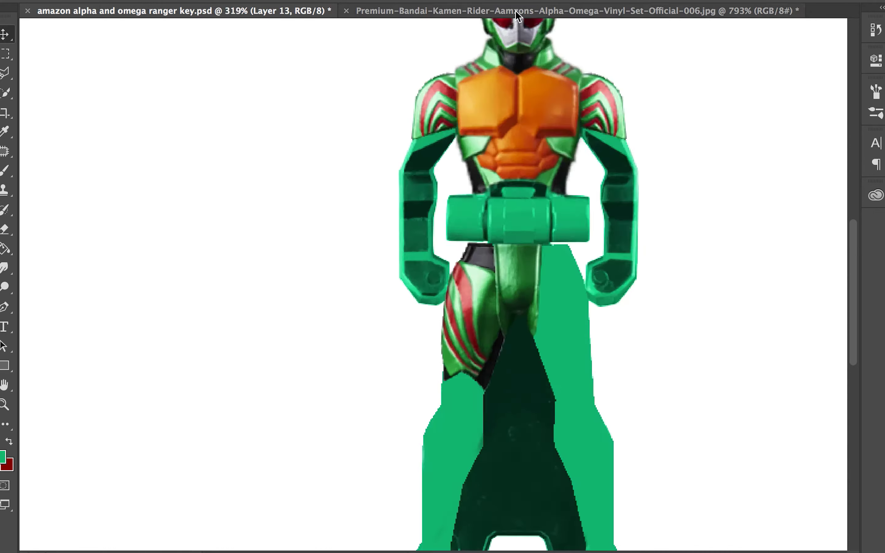
{"action": "scroll", "coordinate": [432, 307], "scroll_direction": "down", "scroll_amount": 4}
{"action": "scroll", "coordinate": [464, 354], "scroll_direction": "up", "scroll_amount": 5}
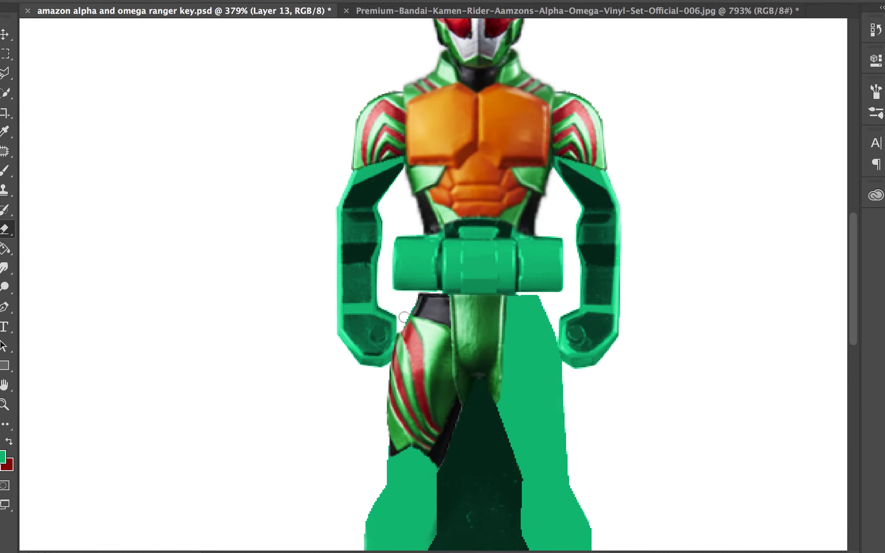
{"action": "scroll", "coordinate": [404, 317], "scroll_direction": "up", "scroll_amount": 1}
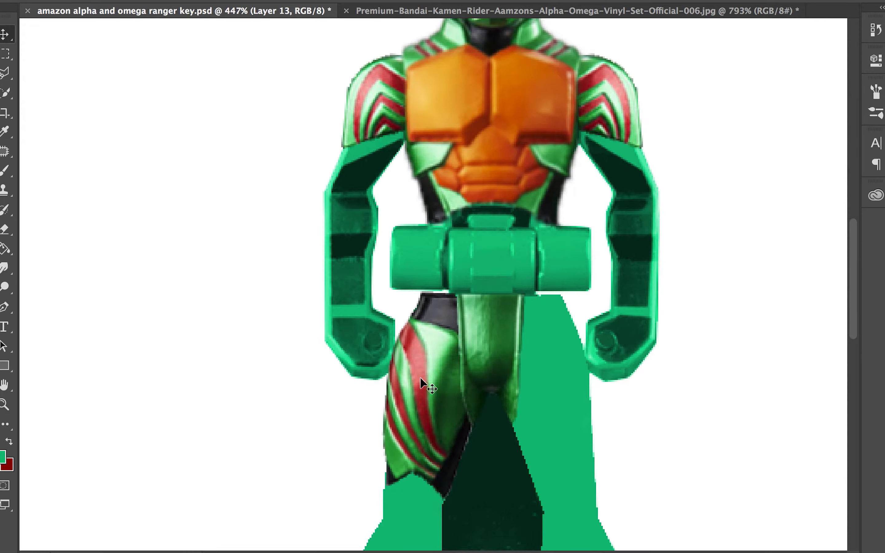
{"action": "key", "text": "ctrl+j"}
{"action": "key", "text": "ctrl+t"}
{"action": "right_click", "coordinate": [509, 336]}
{"action": "left_click", "coordinate": [573, 525]}
{"action": "left_click_drag", "start_coordinate": [424, 423], "coordinate": [563, 423]}
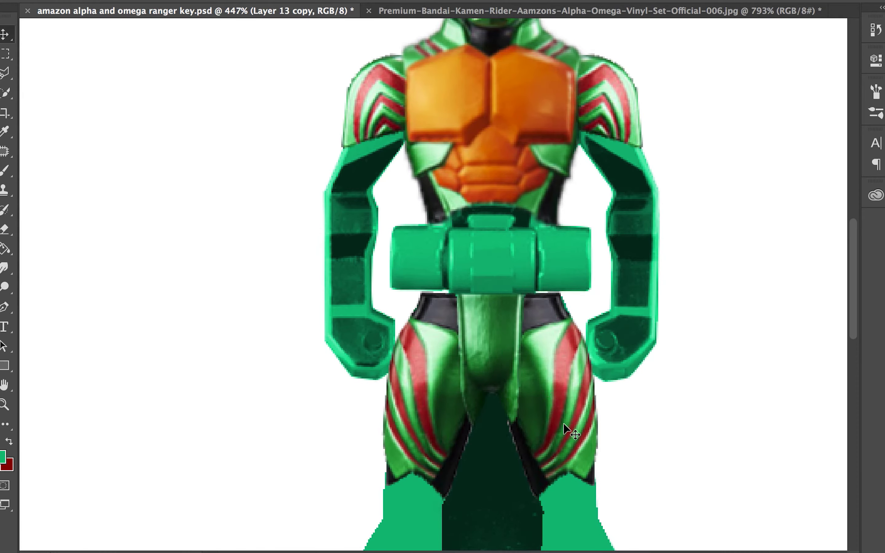
{"action": "key", "text": "e"}
{"action": "key", "text": "ctrl+e"}
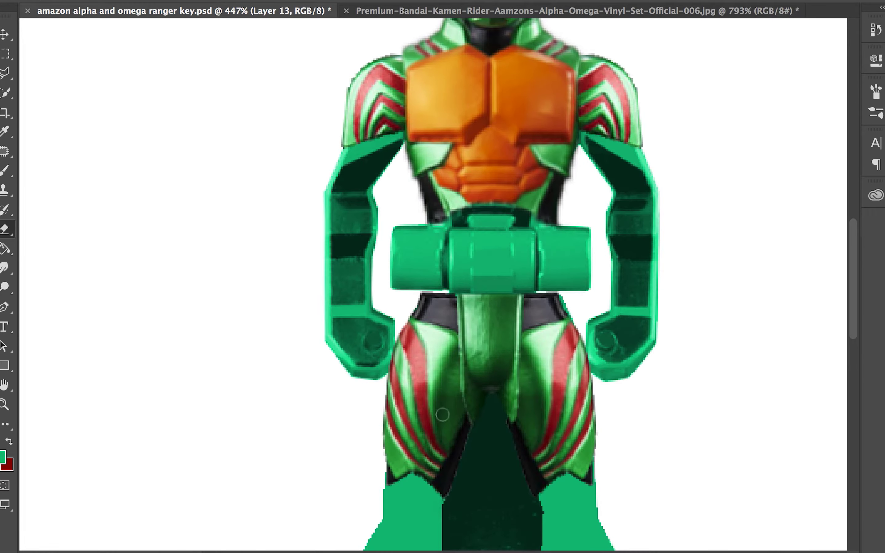
{"action": "scroll", "coordinate": [442, 415], "scroll_direction": "down", "scroll_amount": 3}
{"action": "key", "text": "ctrl+s"}
Copy the black knee pad from the reference photo and place it on the left knee
{"action": "left_click", "coordinate": [454, 11]}
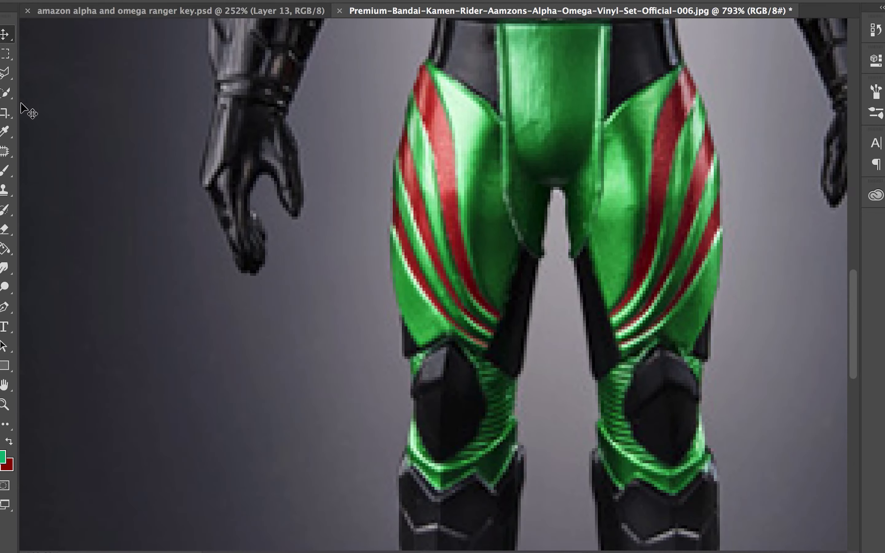
{"action": "scroll", "coordinate": [527, 87], "scroll_direction": "down", "scroll_amount": 3}
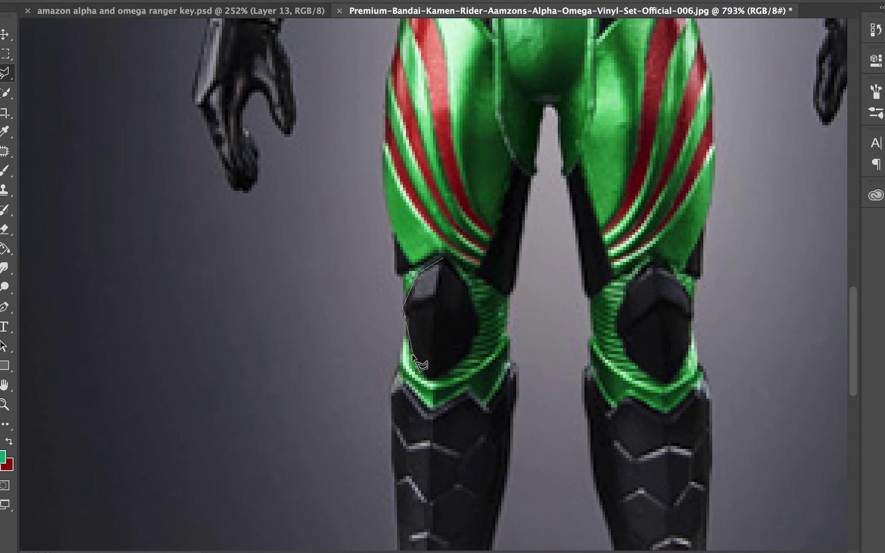
{"action": "left_click", "coordinate": [443, 258]}
{"action": "key", "text": "ctrl+c"}
{"action": "key", "text": "ctrl+Tab"}
{"action": "key", "text": "ctrl+v"}
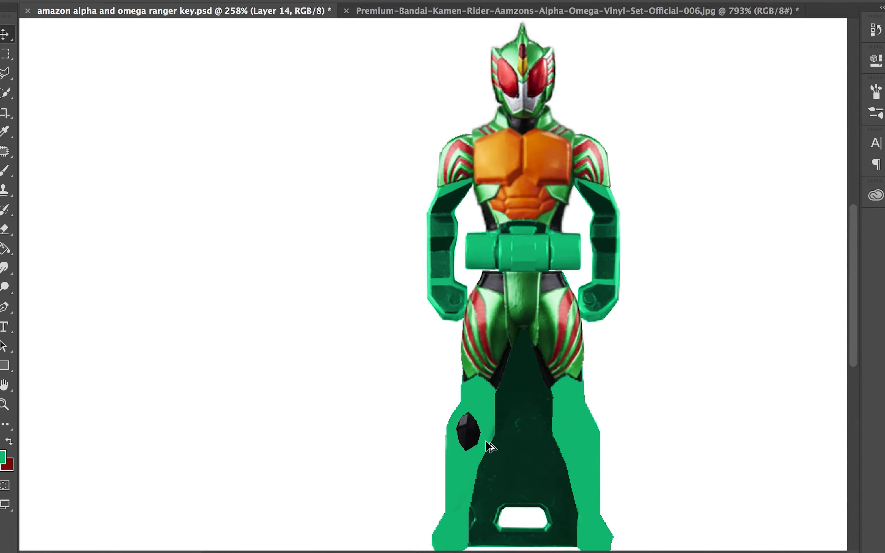
{"action": "scroll", "coordinate": [485, 418], "scroll_direction": "up", "scroll_amount": 2}
{"action": "key", "text": "ctrl+t"}
{"action": "key", "text": "Return"}
Duplicate the knee pad onto the right knee
{"action": "scroll", "coordinate": [459, 400], "scroll_direction": "up", "scroll_amount": 2}
{"action": "key", "text": "e"}
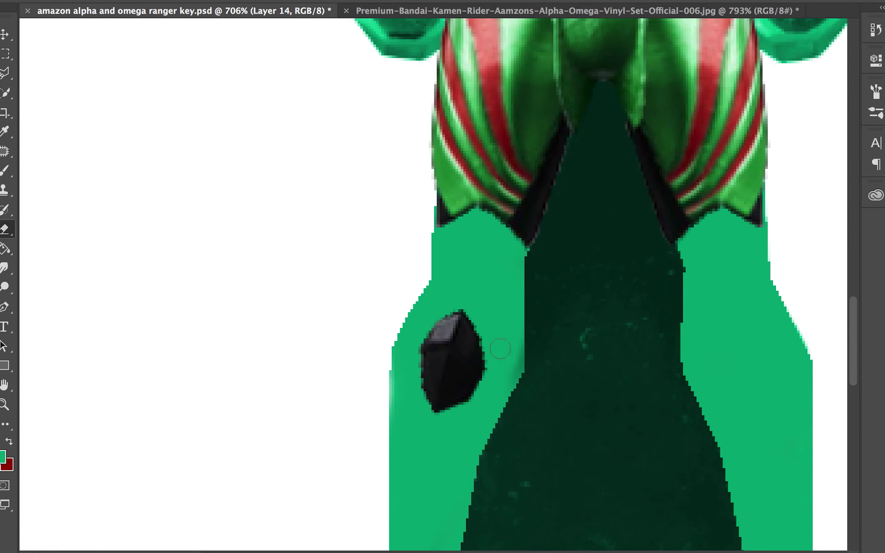
{"action": "scroll", "coordinate": [411, 360], "scroll_direction": "down", "scroll_amount": 1}
{"action": "key", "text": "v"}
{"action": "left_click_drag", "start_coordinate": [450, 369], "coordinate": [651, 370]}
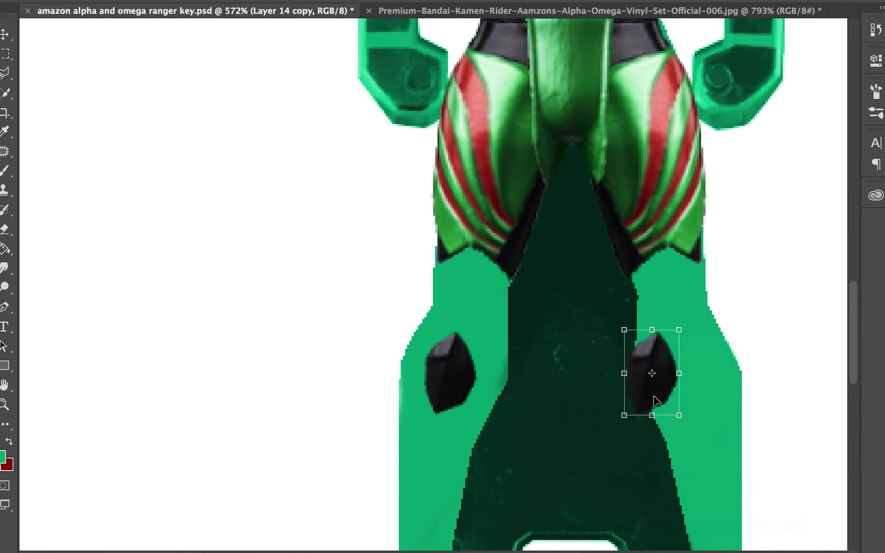
{"action": "left_click_drag", "start_coordinate": [651, 405], "coordinate": [695, 405]}
{"action": "key", "text": "Return"}
{"action": "scroll", "coordinate": [431, 35], "scroll_direction": "down", "scroll_amount": 1}
{"action": "key", "text": "ctrl+Tab"}
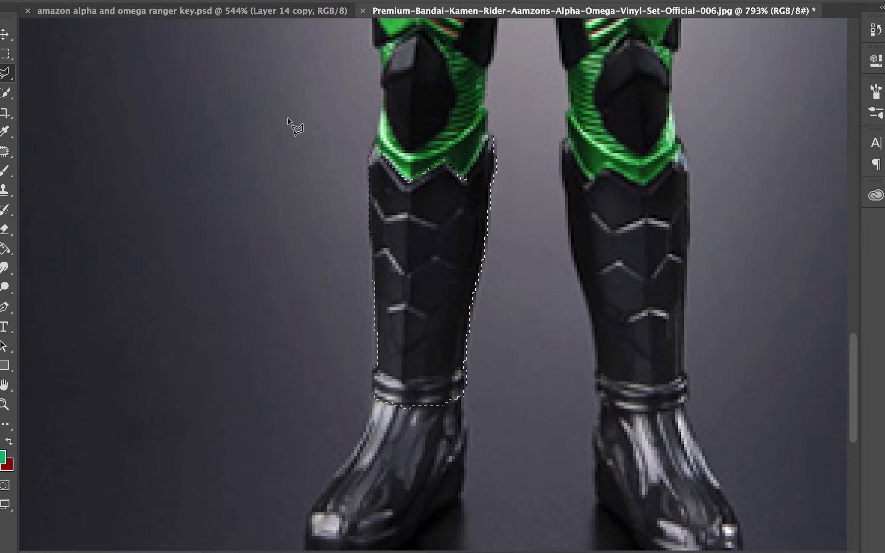
Paste the black shin armor onto the left shin and warp it to fit
{"action": "key", "text": "ctrl+c"}
{"action": "key", "text": "ctrl+Tab"}
{"action": "key", "text": "ctrl+v"}
{"action": "left_click_drag", "start_coordinate": [423, 290], "coordinate": [469, 306]}
{"action": "left_click_drag", "start_coordinate": [674, 265], "coordinate": [673, 247]}
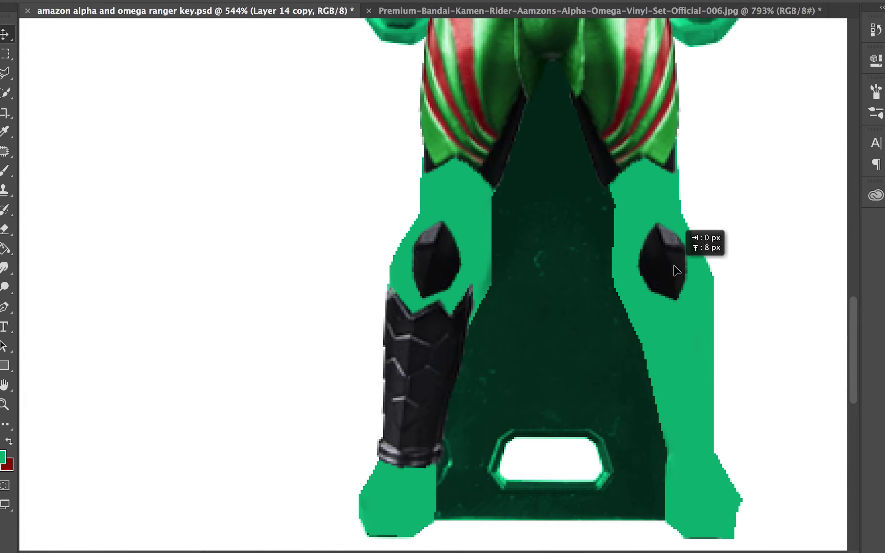
{"action": "left_click", "coordinate": [430, 395]}
{"action": "key", "text": "ctrl+t"}
{"action": "left_click_drag", "start_coordinate": [475, 284], "coordinate": [490, 289]}
{"action": "mouse_move", "coordinate": [410, 470]}
{"action": "left_mouse_down"}
{"action": "mouse_move", "coordinate": [383, 459]}
{"action": "mouse_move", "coordinate": [450, 444]}
{"action": "left_mouse_up"}
{"action": "key", "text": "Return"}
Erase a stray spot, then mirror a shin armor copy onto the right shin
{"action": "key", "text": "e"}
{"action": "left_click", "coordinate": [444, 348]}
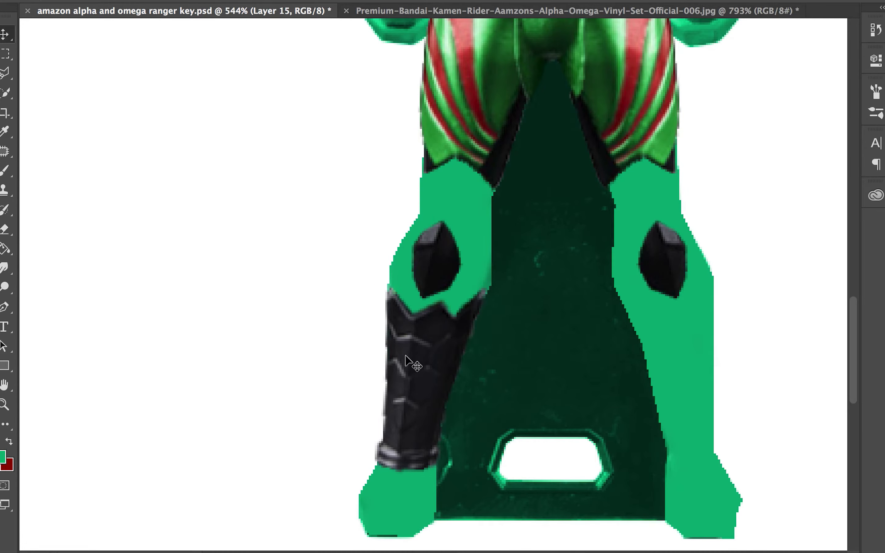
{"action": "key", "text": "ctrl+alt+t"}
{"action": "right_click", "coordinate": [581, 335]}
{"action": "mouse_move", "coordinate": [474, 385]}
{"action": "left_mouse_down"}
{"action": "mouse_move", "coordinate": [640, 385]}
{"action": "mouse_move", "coordinate": [681, 410]}
{"action": "left_mouse_up"}
{"action": "left_click", "coordinate": [632, 525]}
{"action": "key", "text": "Return"}
{"action": "left_click", "coordinate": [430, 373]}
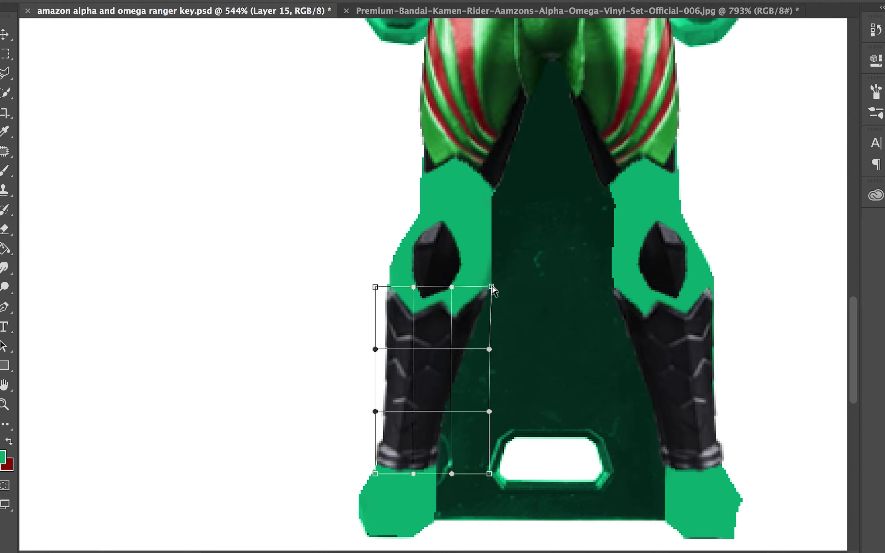
{"action": "scroll", "coordinate": [493, 360], "scroll_direction": "down", "scroll_amount": 3}
Copy the boot from the photo, place it under the left shin, and rotate it
{"action": "left_click", "coordinate": [456, 11]}
{"action": "key", "text": "w"}
{"action": "scroll", "coordinate": [457, 51], "scroll_direction": "down", "scroll_amount": 3}
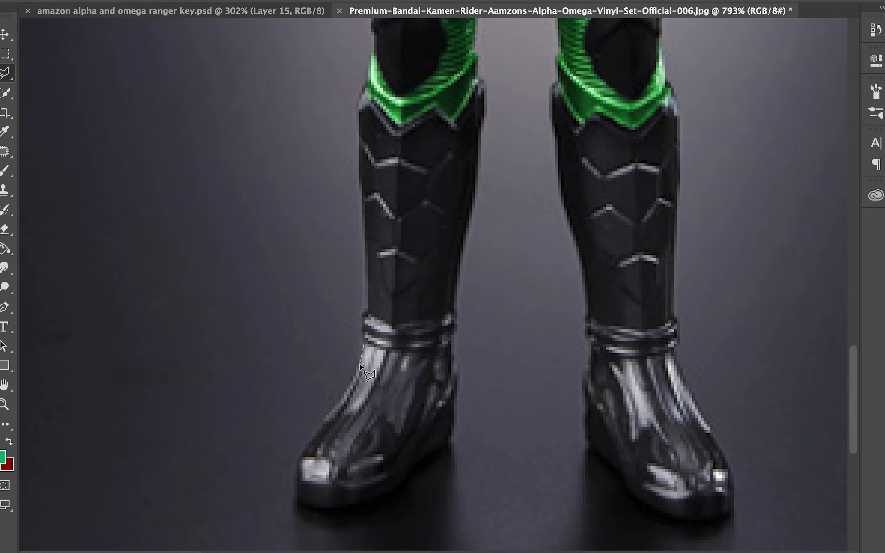
{"action": "left_click", "coordinate": [453, 336]}
{"action": "key", "text": "ctrl+c"}
{"action": "key", "text": "ctrl+Tab"}
{"action": "key", "text": "ctrl+v"}
{"action": "left_click_drag", "start_coordinate": [413, 372], "coordinate": [415, 419]}
{"action": "scroll", "coordinate": [415, 456], "scroll_direction": "up", "scroll_amount": 3}
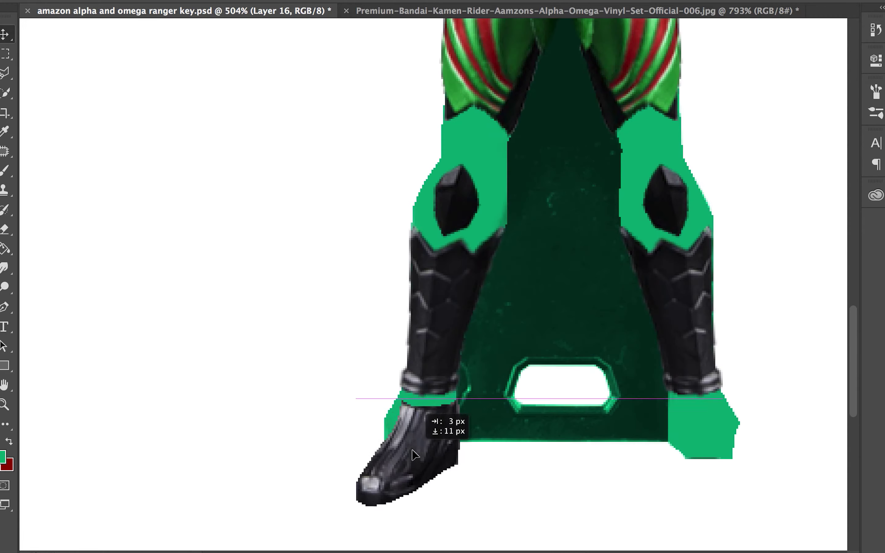
{"action": "key", "text": "ctrl+t"}
{"action": "left_click_drag", "start_coordinate": [346, 499], "coordinate": [349, 486]}
{"action": "key", "text": "Return"}
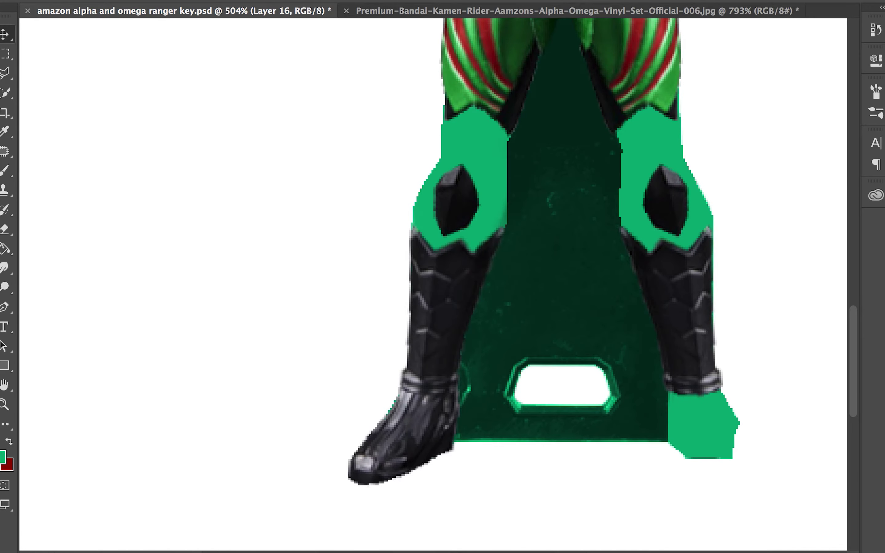
Stretch the boot to fit and place a copy on the right foot
{"action": "key", "text": "ctrl+t"}
{"action": "left_click_drag", "start_coordinate": [462, 454], "coordinate": [470, 472]}
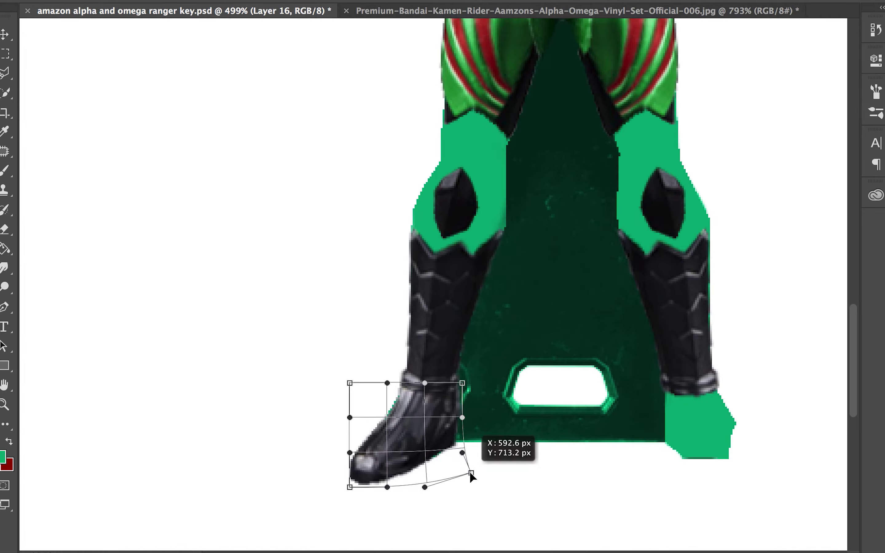
{"action": "key", "text": "Return"}
{"action": "scroll", "coordinate": [382, 410], "scroll_direction": "down", "scroll_amount": 5}
{"action": "scroll", "coordinate": [395, 417], "scroll_direction": "up", "scroll_amount": 1}
{"action": "left_click_drag", "start_coordinate": [406, 427], "coordinate": [572, 437]}
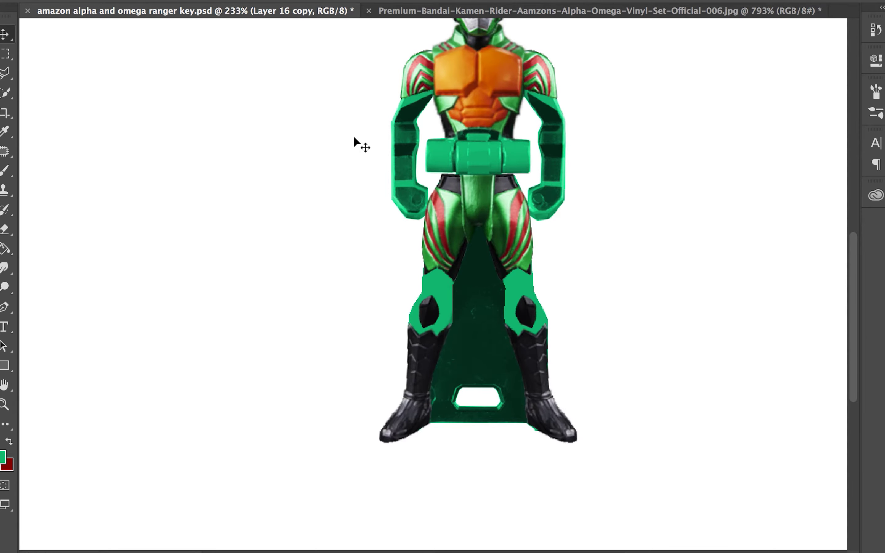
{"action": "key", "text": "ctrl+Tab"}
{"action": "scroll", "coordinate": [490, 421], "scroll_direction": "up", "scroll_amount": 5}
{"action": "left_click", "coordinate": [4, 74]}
{"action": "scroll", "coordinate": [310, 263], "scroll_direction": "up", "scroll_amount": 1}
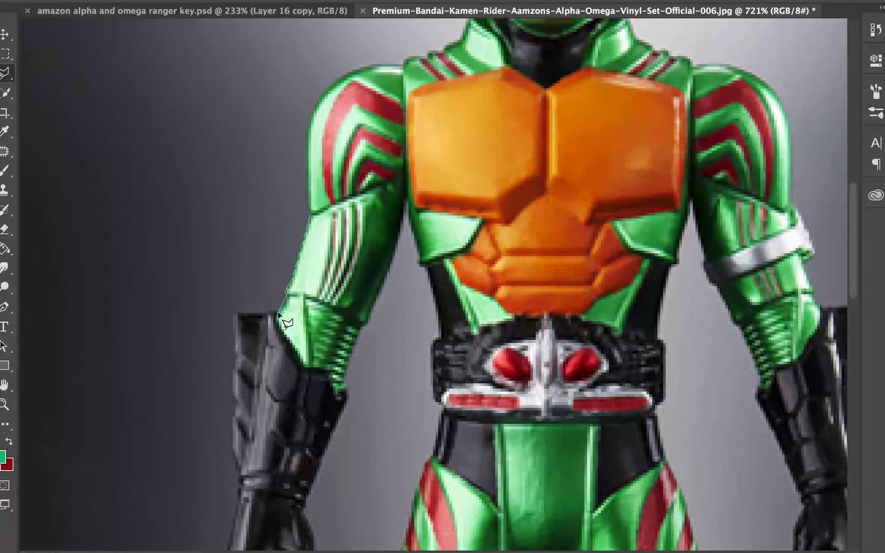
Drag the traced striped arm into the ranger key and warp it onto the upper arm
{"action": "key", "text": "v"}
{"action": "mouse_move", "coordinate": [330, 207]}
{"action": "left_mouse_down"}
{"action": "mouse_move", "coordinate": [398, 365]}
{"action": "mouse_move", "coordinate": [385, 224]}
{"action": "mouse_move", "coordinate": [420, 221]}
{"action": "left_mouse_up"}
{"action": "scroll", "coordinate": [384, 224], "scroll_direction": "up", "scroll_amount": 3}
{"action": "right_click", "coordinate": [420, 222]}
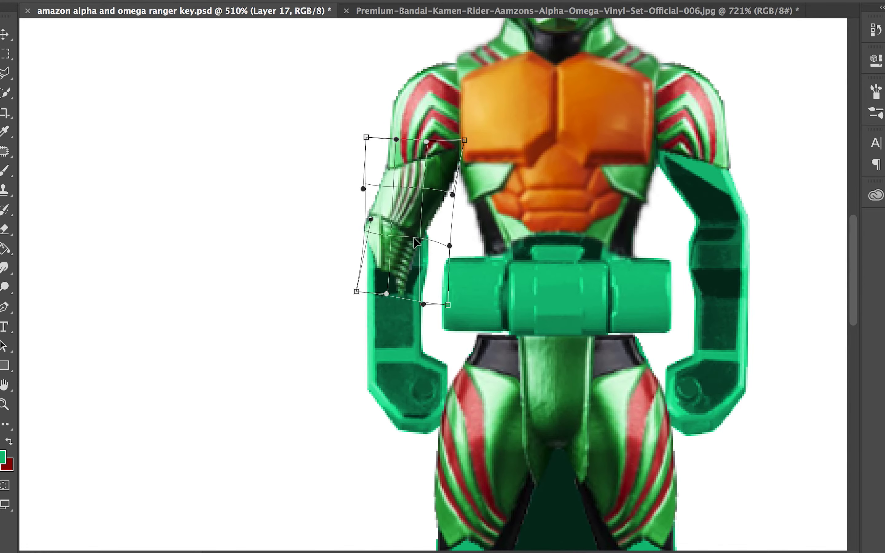
{"action": "mouse_move", "coordinate": [445, 297]}
{"action": "left_mouse_down"}
{"action": "mouse_move", "coordinate": [457, 324]}
{"action": "mouse_move", "coordinate": [434, 309]}
{"action": "left_mouse_up"}
{"action": "key", "text": "Return"}
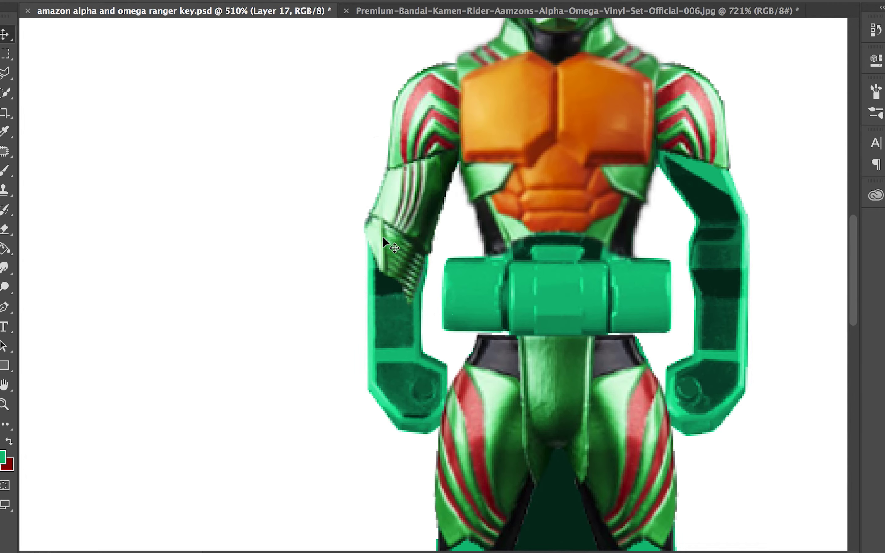
Clean up the upper-arm piece and cancel an accidental text entry
{"action": "key", "text": "e"}
{"action": "key", "text": "t"}
{"action": "left_click", "coordinate": [394, 253]}
{"action": "type", "text": "v"}
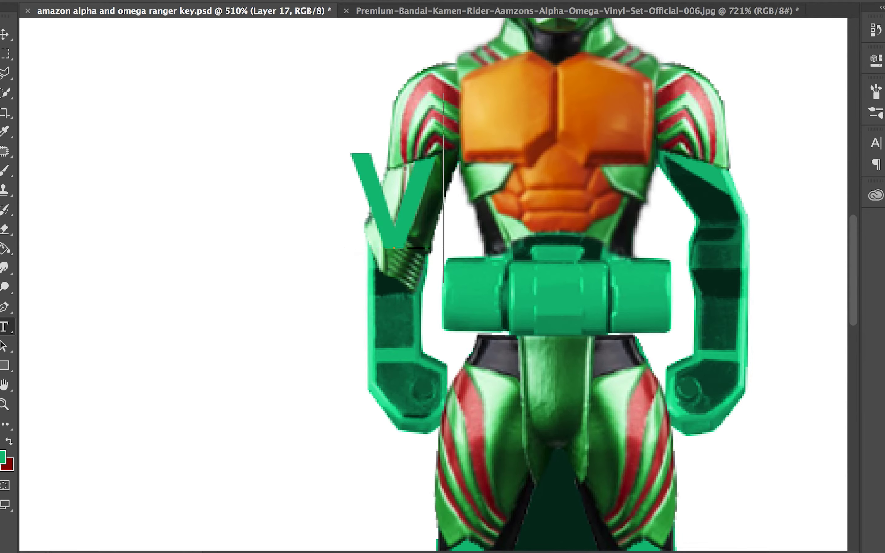
{"action": "key", "text": "Escape"}
{"action": "key", "text": "v"}
{"action": "key", "text": "ctrl+t"}
{"action": "key", "text": "Return"}
{"action": "scroll", "coordinate": [399, 221], "scroll_direction": "up", "scroll_amount": 1}
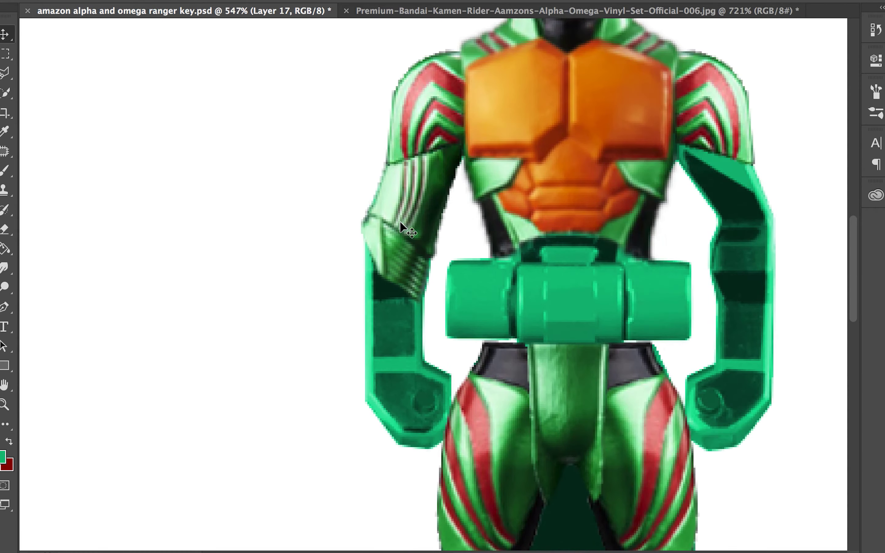
Duplicate the arm piece and mirror it toward the right arm, undoing and redoing attempts
{"action": "key", "text": "ctrl+j"}
{"action": "key", "text": "ctrl+t"}
{"action": "left_click_drag", "start_coordinate": [411, 242], "coordinate": [728, 219]}
{"action": "key", "text": "Escape"}
{"action": "key", "text": "ctrl+z"}
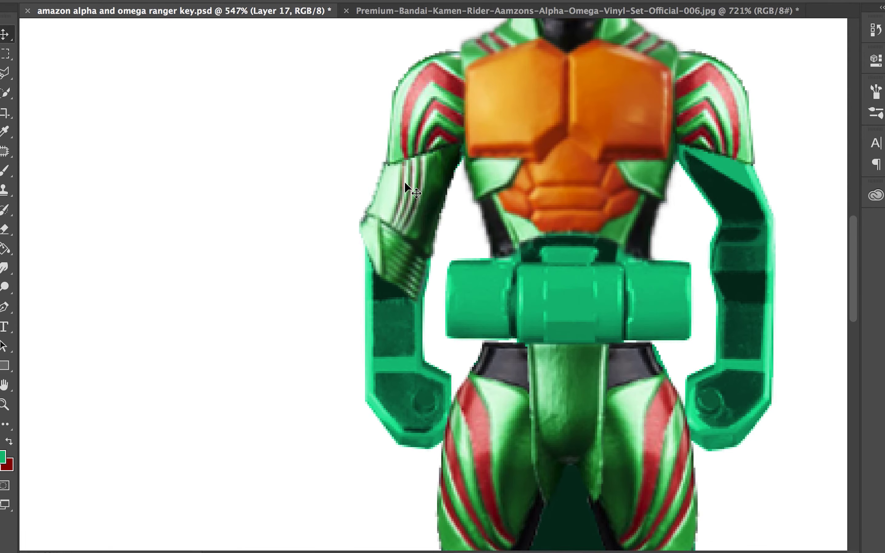
{"action": "key", "text": "e"}
{"action": "key", "text": "ctrl+t"}
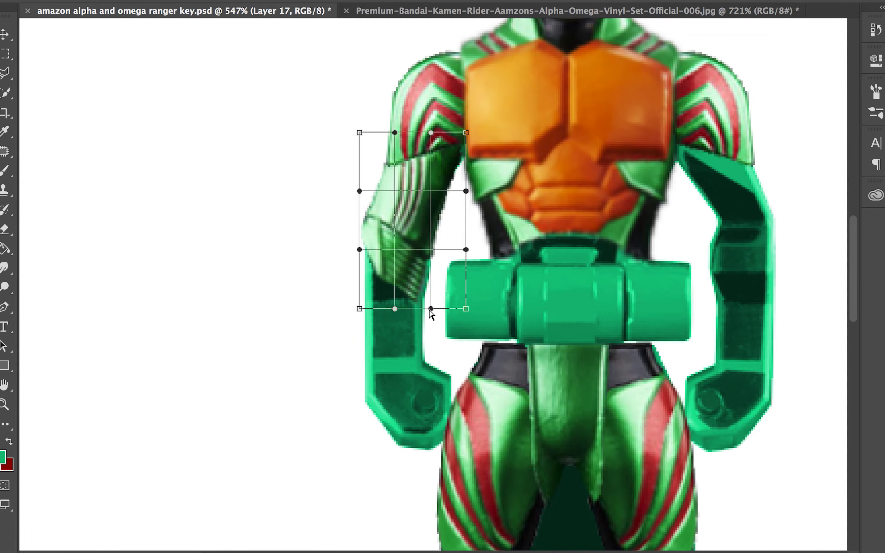
{"action": "key", "text": "Escape"}
{"action": "key", "text": "v"}
{"action": "key", "text": "ctrl+shift+z"}
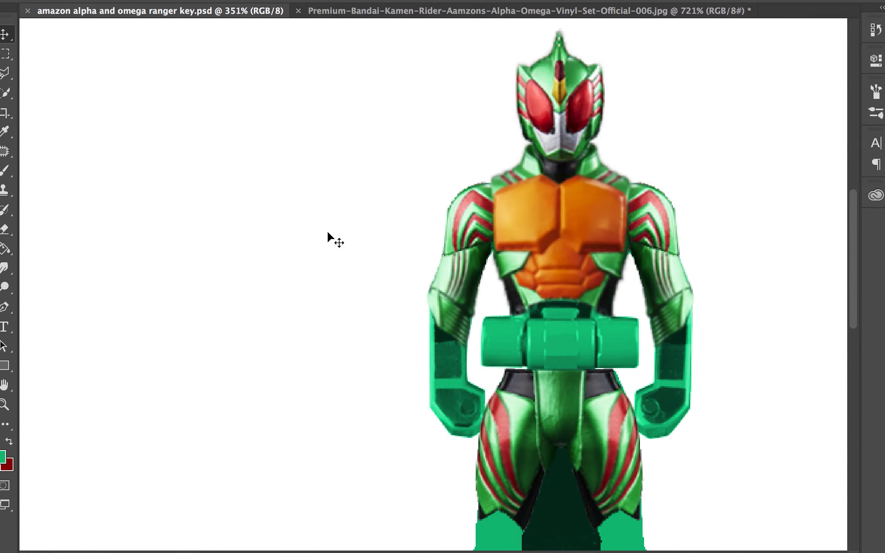
Trace the black forearm gauntlet in the photo and paste it into the ranger key
{"action": "key", "text": "ctrl+Tab"}
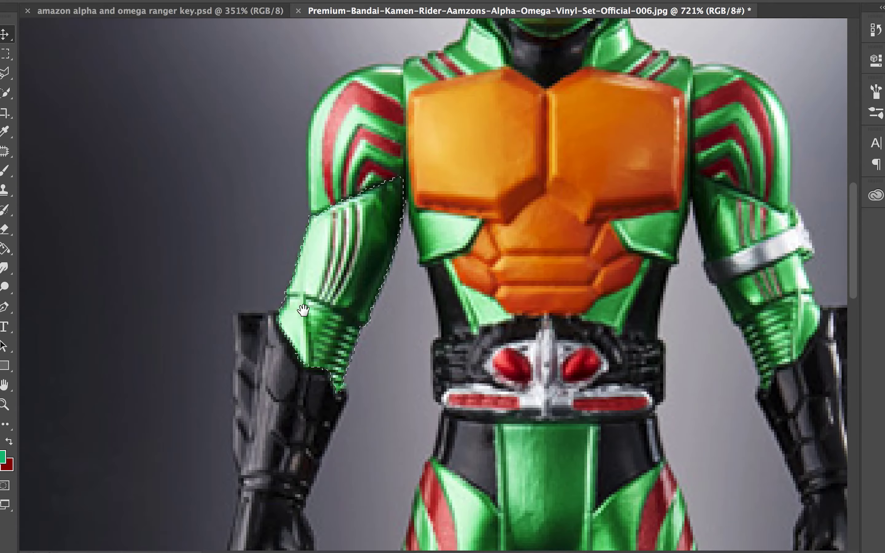
{"action": "scroll", "coordinate": [442, 285], "scroll_direction": "down", "scroll_amount": 1}
{"action": "key", "text": "l"}
{"action": "left_click", "coordinate": [282, 226]}
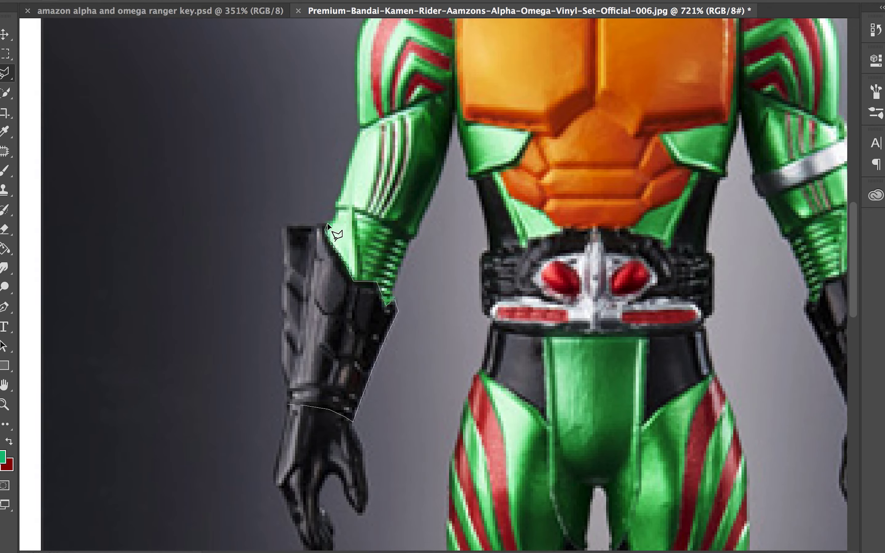
{"action": "double_click", "coordinate": [286, 406]}
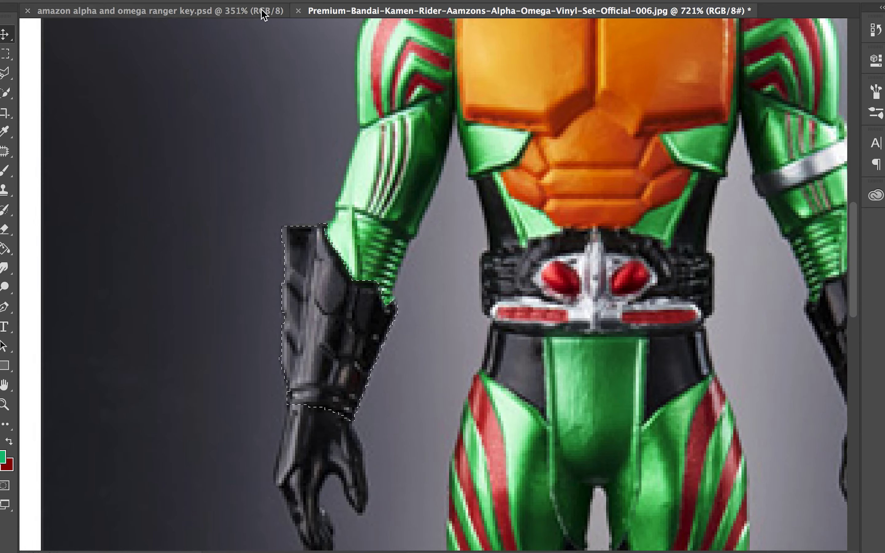
{"action": "key", "text": "ctrl+c"}
{"action": "key", "text": "ctrl+Tab"}
{"action": "key", "text": "ctrl+v"}
Position and fit the gauntlet onto the left forearm
{"action": "key", "text": "v"}
{"action": "left_click_drag", "start_coordinate": [479, 347], "coordinate": [470, 343]}
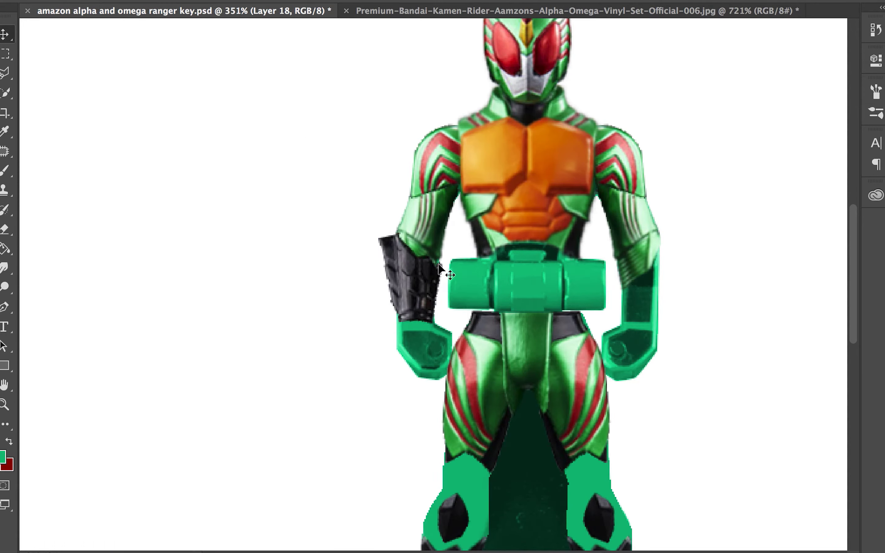
{"action": "scroll", "coordinate": [566, 82], "scroll_direction": "up", "scroll_amount": 2}
{"action": "key", "text": "ctrl+t"}
{"action": "key", "text": "Return"}
{"action": "scroll", "coordinate": [363, 366], "scroll_direction": "down", "scroll_amount": 3}
Mirror a gauntlet copy onto the right forearm
{"action": "key", "text": "ctrl+j"}
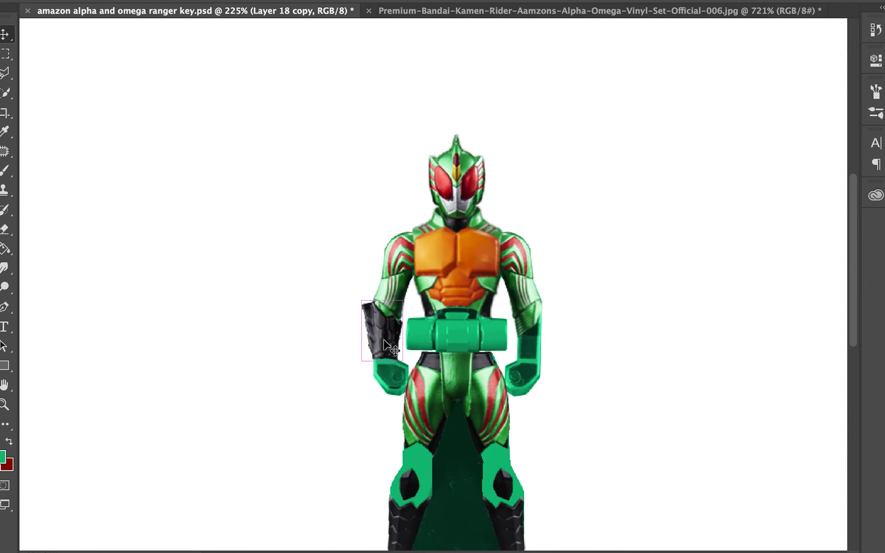
{"action": "key", "text": "ctrl+t"}
{"action": "right_click", "coordinate": [491, 350]}
{"action": "left_click", "coordinate": [533, 525]}
{"action": "left_click_drag", "start_coordinate": [492, 374], "coordinate": [541, 335]}
{"action": "key", "text": "Return"}
{"action": "scroll", "coordinate": [541, 334], "scroll_direction": "up", "scroll_amount": 3}
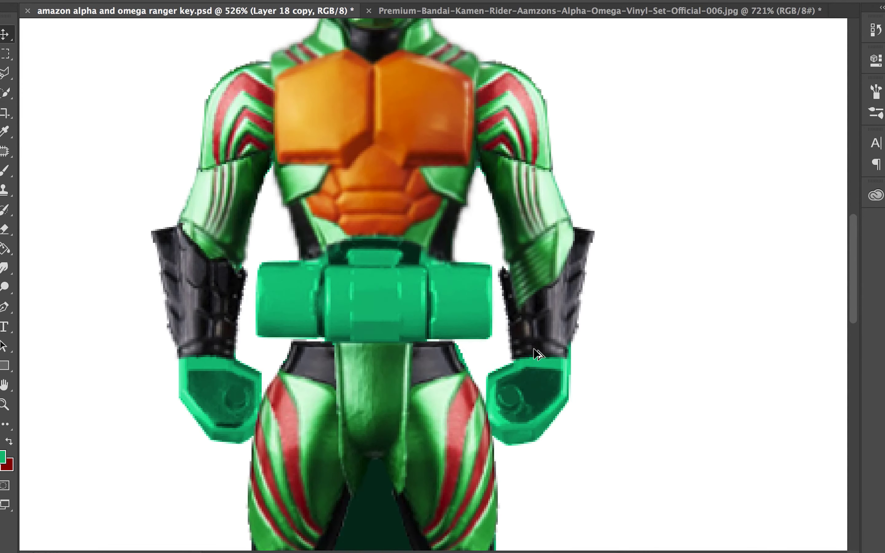
{"action": "key", "text": "l"}
{"action": "key", "text": "Return"}
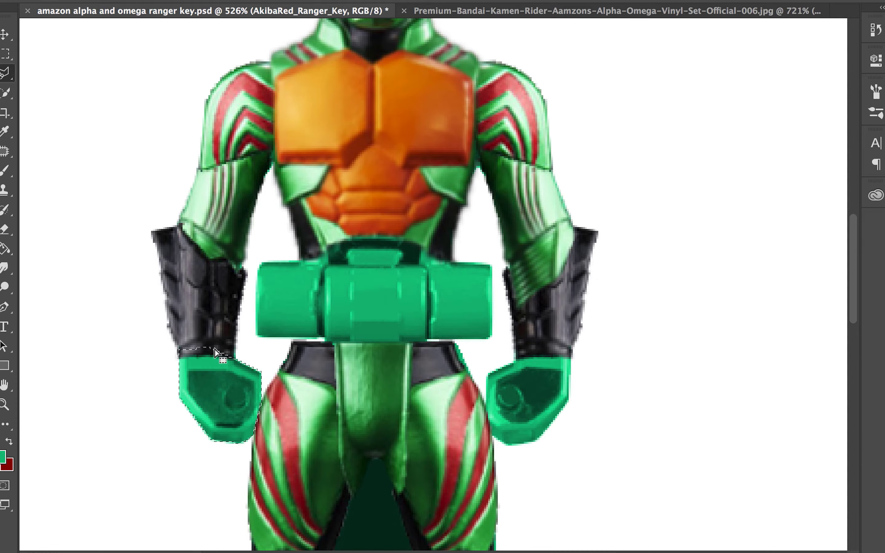
Sample black and fill both of the green figure's gloves with it
{"action": "key", "text": "i"}
{"action": "left_click", "coordinate": [230, 337]}
{"action": "key", "text": "v"}
{"action": "left_click_drag", "start_coordinate": [167, 397], "coordinate": [212, 398]}
{"action": "key", "text": "b"}
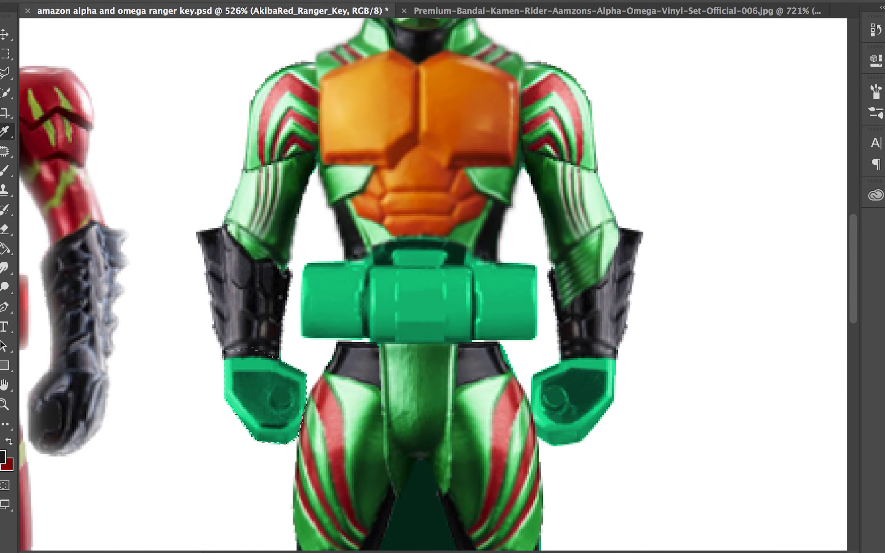
{"action": "left_click_drag", "start_coordinate": [234, 366], "coordinate": [289, 431]}
{"action": "key", "text": "l"}
{"action": "scroll", "coordinate": [562, 361], "scroll_direction": "up", "scroll_amount": 2}
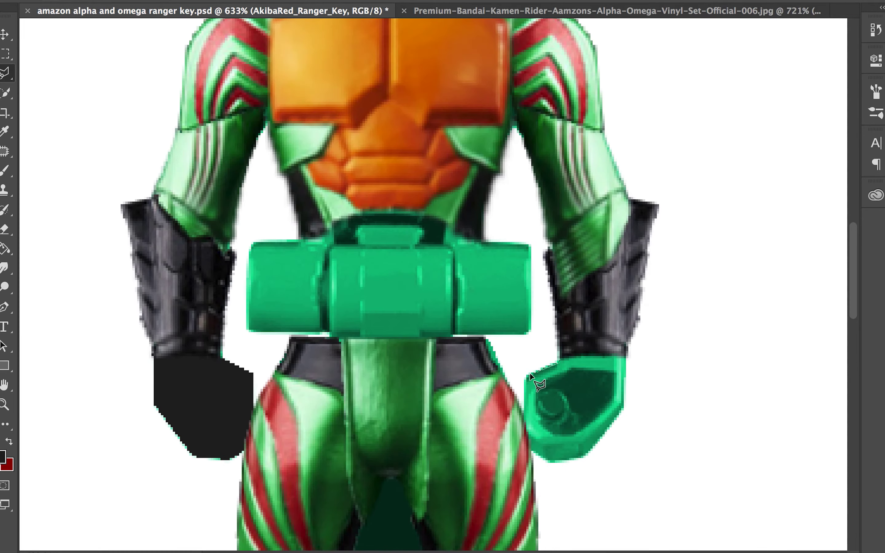
{"action": "left_click", "coordinate": [633, 367]}
{"action": "key", "text": "alt+BackSpace"}
{"action": "key", "text": "ctrl+d"}
Lasso the black hand in the reference photo and paste it into the ranger key document
{"action": "key", "text": "ctrl+Tab"}
{"action": "key", "text": "l"}
{"action": "scroll", "coordinate": [322, 256], "scroll_direction": "down", "scroll_amount": 2}
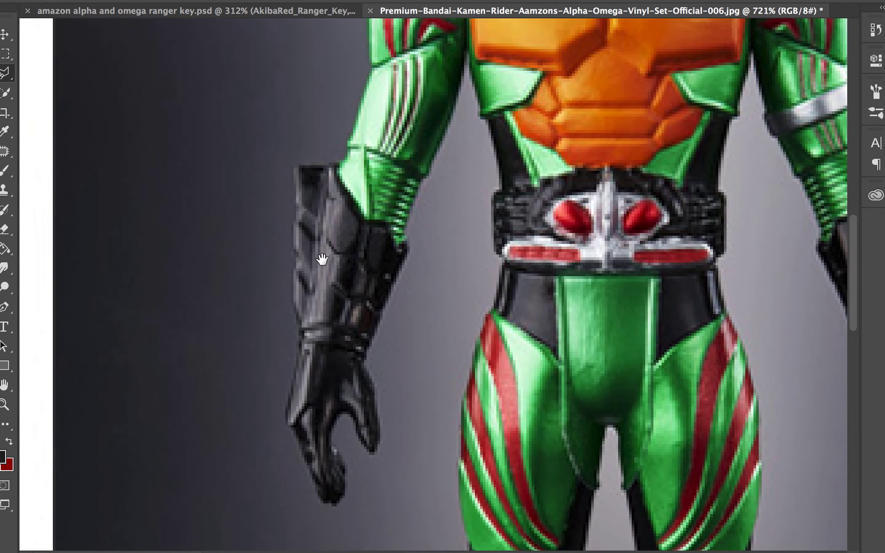
{"action": "scroll", "coordinate": [304, 322], "scroll_direction": "up", "scroll_amount": 3}
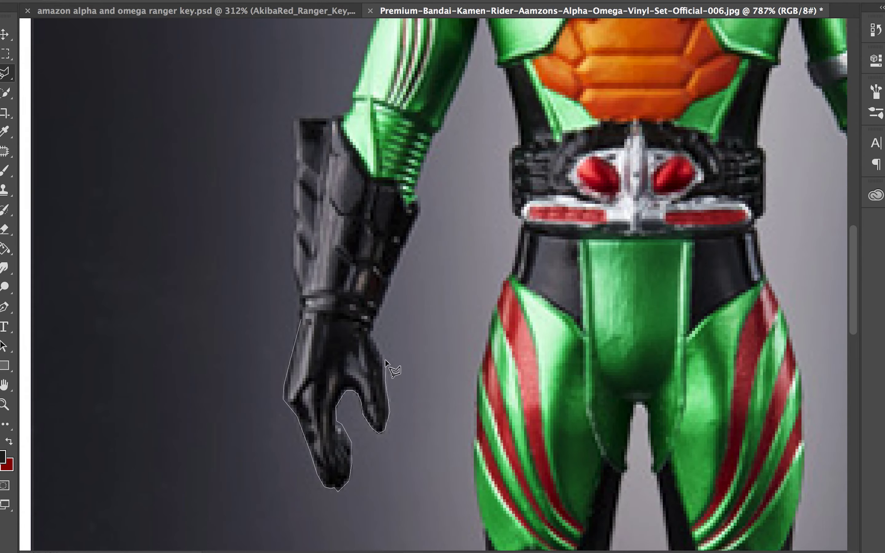
{"action": "left_click", "coordinate": [331, 321]}
{"action": "key", "text": "ctrl+c"}
{"action": "left_click", "coordinate": [219, 11]}
{"action": "key", "text": "ctrl+v"}
Rotate the pasted hand slightly counter-clockwise and warp the black glove to fit it
{"action": "key", "text": "ctrl+t"}
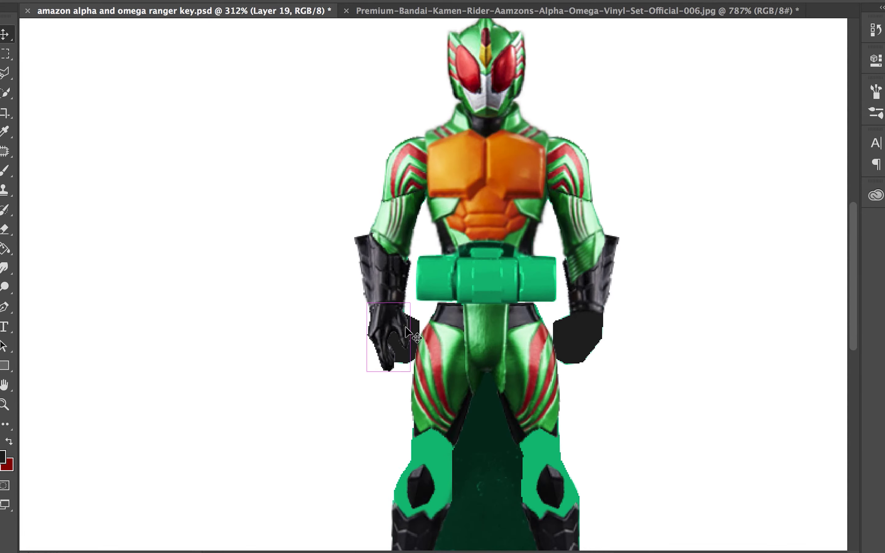
{"action": "mouse_move", "coordinate": [431, 430]}
{"action": "left_mouse_down"}
{"action": "mouse_move", "coordinate": [448, 417]}
{"action": "mouse_move", "coordinate": [446, 392]}
{"action": "left_mouse_up"}
{"action": "key", "text": "Return"}
{"action": "left_click_drag", "start_coordinate": [403, 301], "coordinate": [440, 341]}
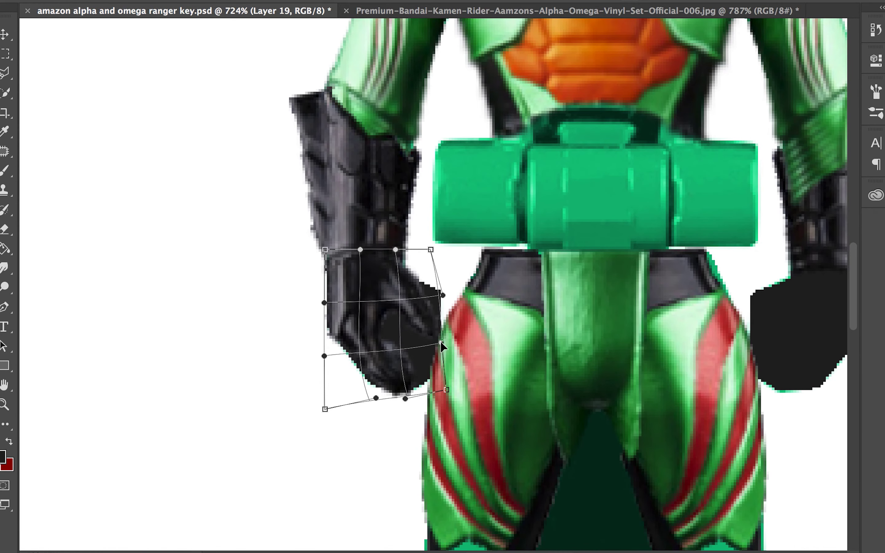
{"action": "left_click_drag", "start_coordinate": [394, 249], "coordinate": [402, 243]}
{"action": "key", "text": "Return"}
Duplicate the glove, flip the copy horizontally onto the right hand, and check both glove layers
{"action": "key", "text": "ctrl+j"}
{"action": "key", "text": "ctrl+t"}
{"action": "right_click", "coordinate": [628, 325]}
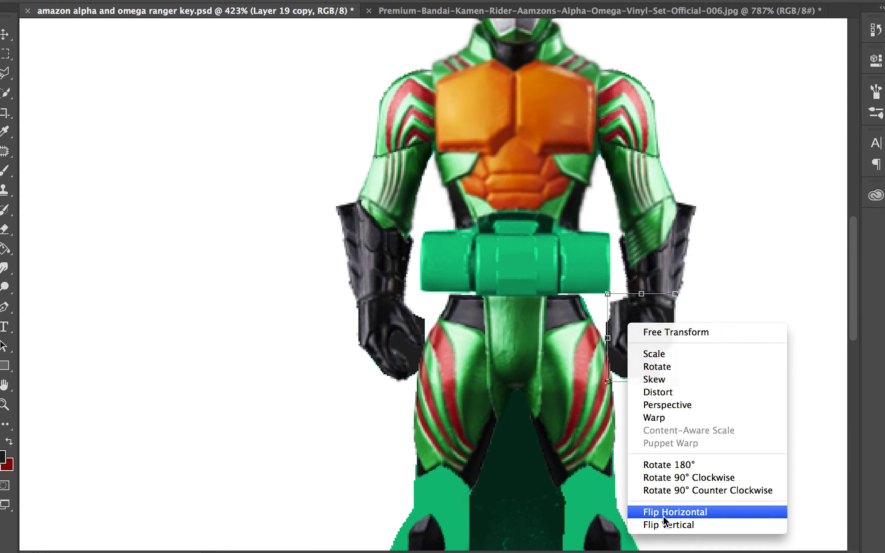
{"action": "left_click", "coordinate": [663, 513]}
{"action": "key", "text": "ctrl+e"}
{"action": "key", "text": "e"}
{"action": "scroll", "coordinate": [401, 345], "scroll_direction": "up", "scroll_amount": 2}
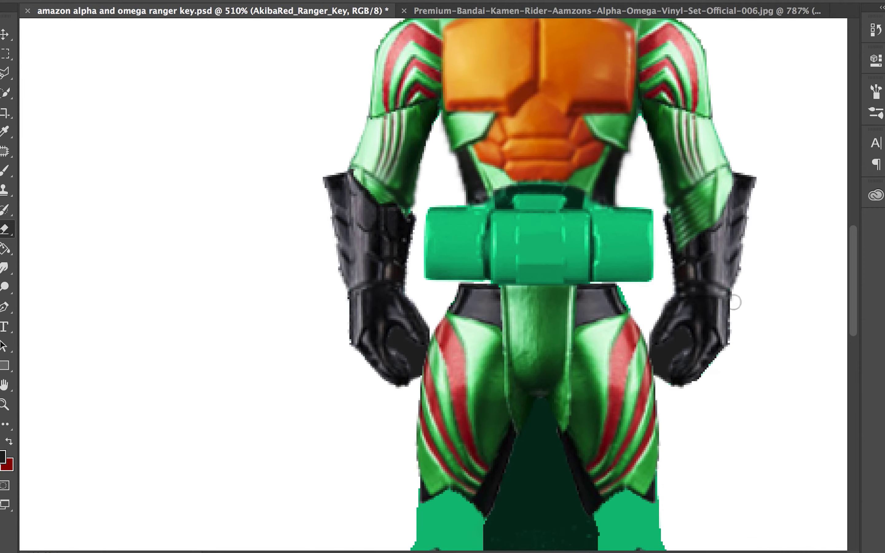
{"action": "left_click", "coordinate": [732, 353], "text": "ctrl"}
{"action": "left_click", "coordinate": [374, 324], "text": "ctrl"}
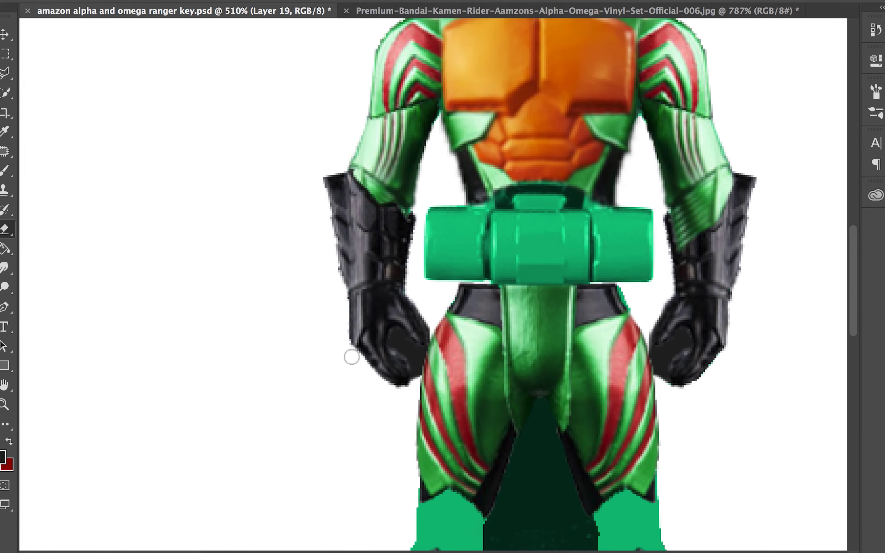
{"action": "scroll", "coordinate": [342, 333], "scroll_direction": "down", "scroll_amount": 5}
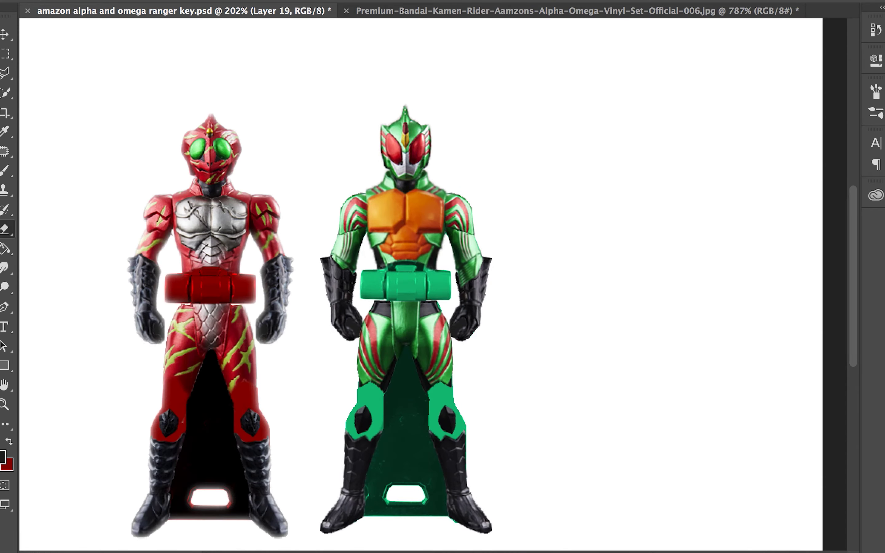
Outline the base between the legs and darken it with Hue/Saturation Lightness -61
{"action": "scroll", "coordinate": [453, 392], "scroll_direction": "up", "scroll_amount": 3}
{"action": "left_click", "coordinate": [455, 390], "text": "ctrl"}
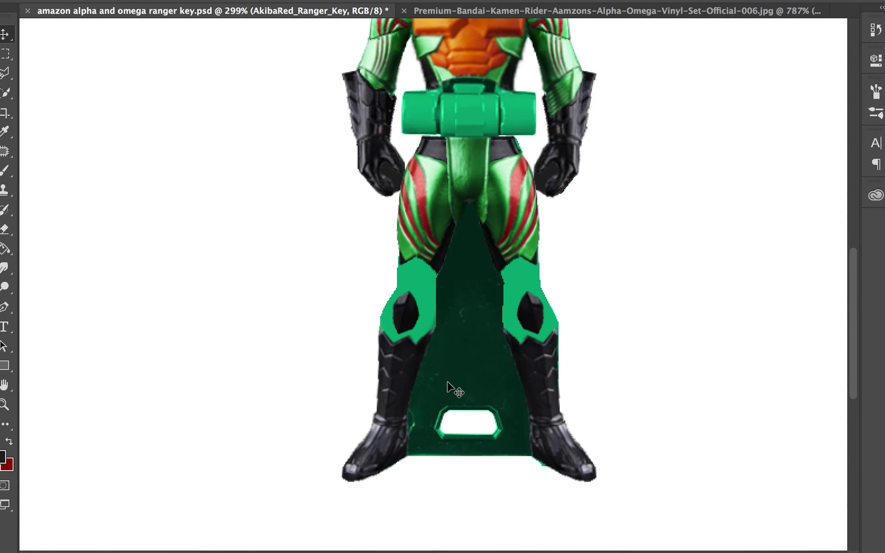
{"action": "left_click", "coordinate": [9, 72]}
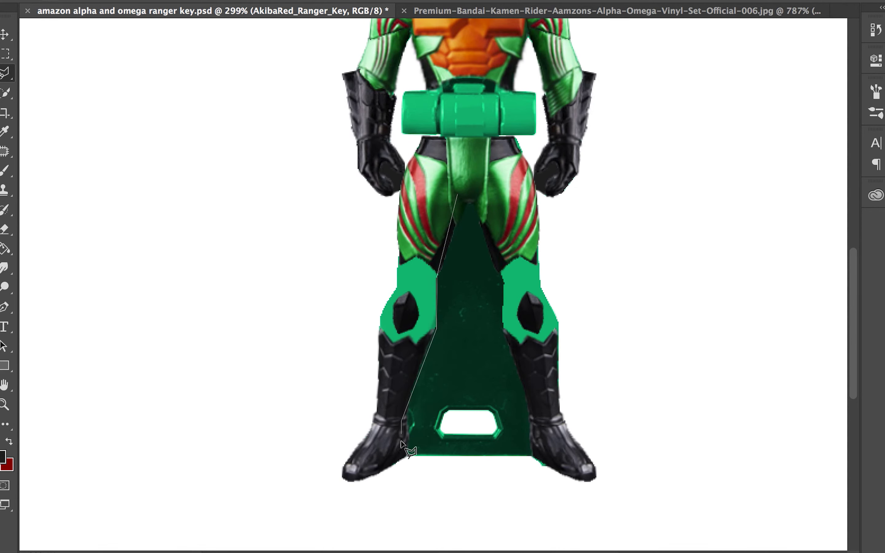
{"action": "left_click", "coordinate": [535, 457]}
{"action": "left_click", "coordinate": [537, 415]}
{"action": "left_click", "coordinate": [504, 329]}
{"action": "left_click", "coordinate": [502, 273]}
{"action": "double_click", "coordinate": [479, 194]}
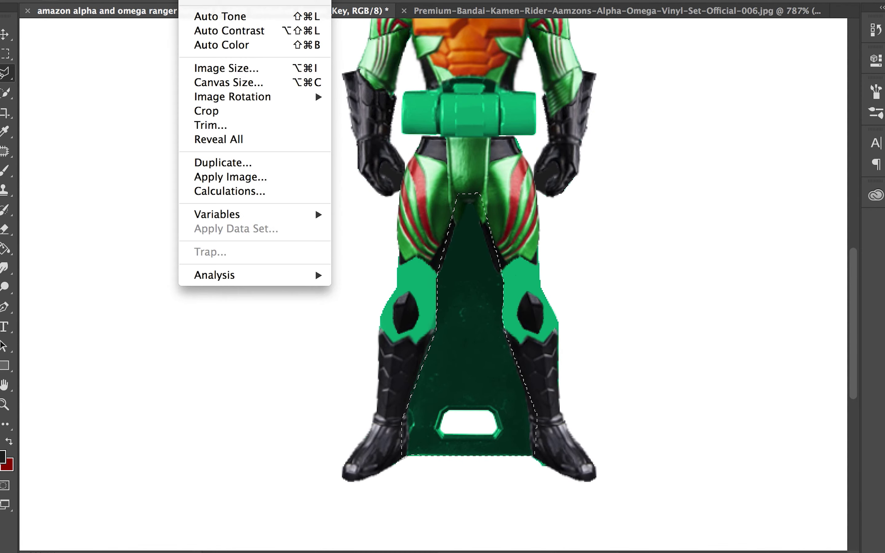
{"action": "left_click", "coordinate": [395, 75]}
{"action": "left_click_drag", "start_coordinate": [782, 386], "coordinate": [772, 386]}
{"action": "key", "text": "Return"}
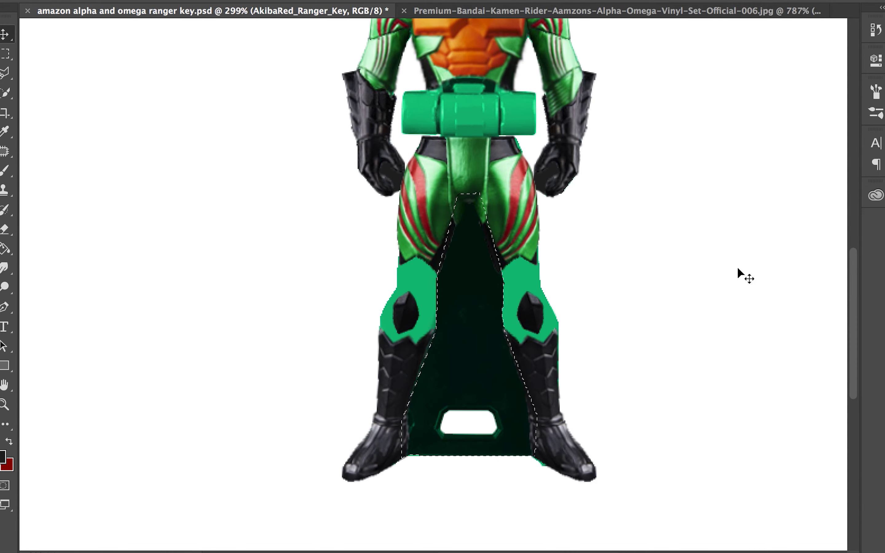
{"action": "key", "text": "ctrl+d"}
Apply Levels to darken the figure's midtones and deepen its greens
{"action": "key", "text": "b"}
{"action": "scroll", "coordinate": [419, 409], "scroll_direction": "down", "scroll_amount": 1}
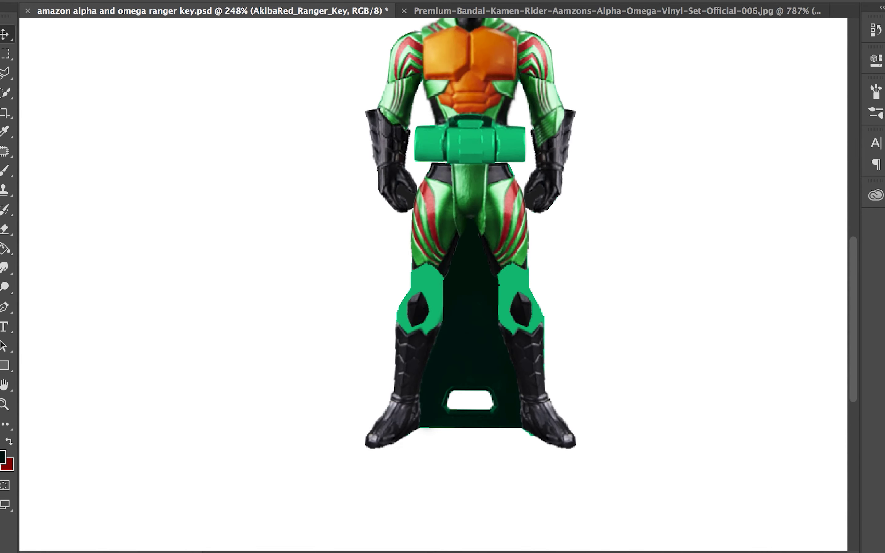
{"action": "key", "text": "ctrl+l"}
{"action": "mouse_move", "coordinate": [815, 237]}
{"action": "left_mouse_down"}
{"action": "mouse_move", "coordinate": [804, 236]}
{"action": "mouse_move", "coordinate": [849, 237]}
{"action": "left_mouse_up"}
{"action": "left_click_drag", "start_coordinate": [727, 237], "coordinate": [736, 240]}
{"action": "key", "text": "Return"}
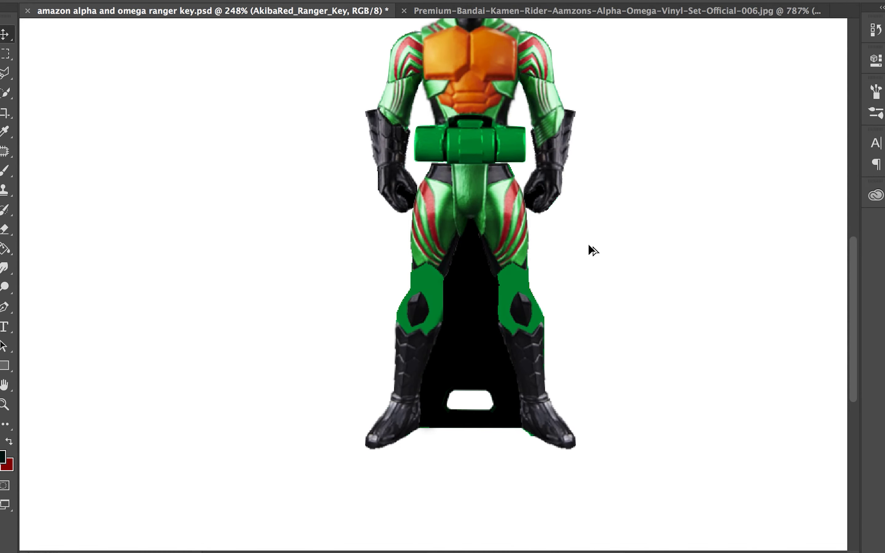
{"action": "scroll", "coordinate": [439, 139], "scroll_direction": "up", "scroll_amount": 2}
{"action": "scroll", "coordinate": [470, 217], "scroll_direction": "up", "scroll_amount": 2}
{"action": "scroll", "coordinate": [477, 180], "scroll_direction": "up", "scroll_amount": 2}
Sample the belt green and paint it over the black strap above the buckle
{"action": "left_click", "coordinate": [477, 180]}
{"action": "key", "text": "b"}
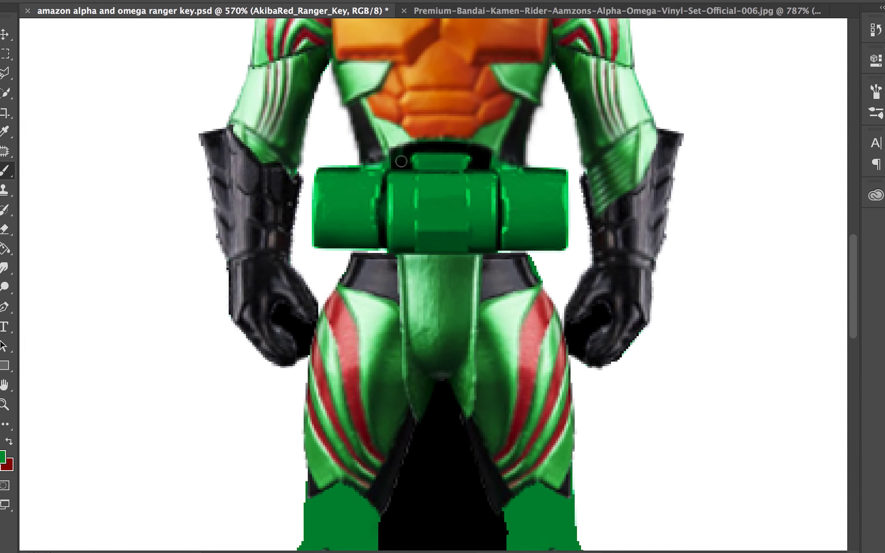
{"action": "scroll", "coordinate": [475, 154], "scroll_direction": "up", "scroll_amount": 2}
{"action": "scroll", "coordinate": [544, 178], "scroll_direction": "down", "scroll_amount": 1}
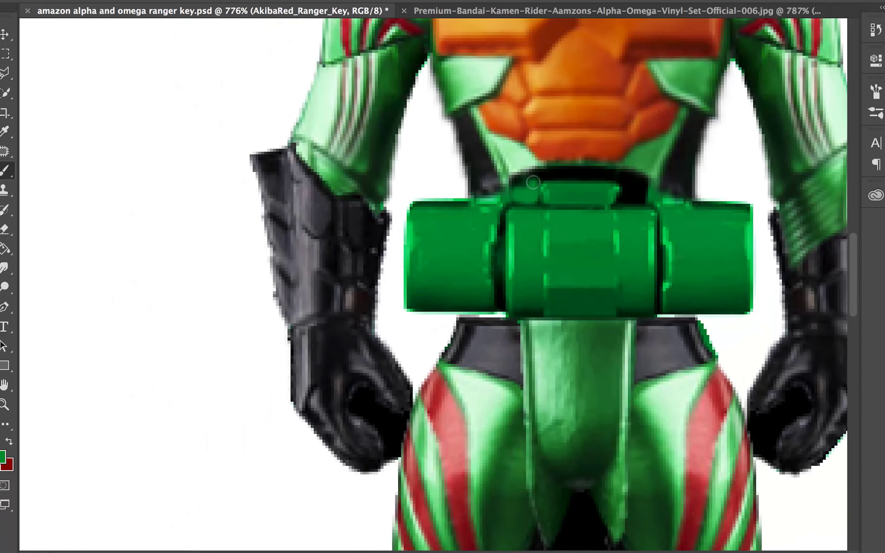
{"action": "left_click_drag", "start_coordinate": [519, 190], "coordinate": [621, 172]}
{"action": "key", "text": "ctrl+z"}
{"action": "mouse_move", "coordinate": [517, 198]}
{"action": "left_mouse_down"}
{"action": "mouse_move", "coordinate": [603, 169]}
{"action": "mouse_move", "coordinate": [645, 193]}
{"action": "left_mouse_up"}
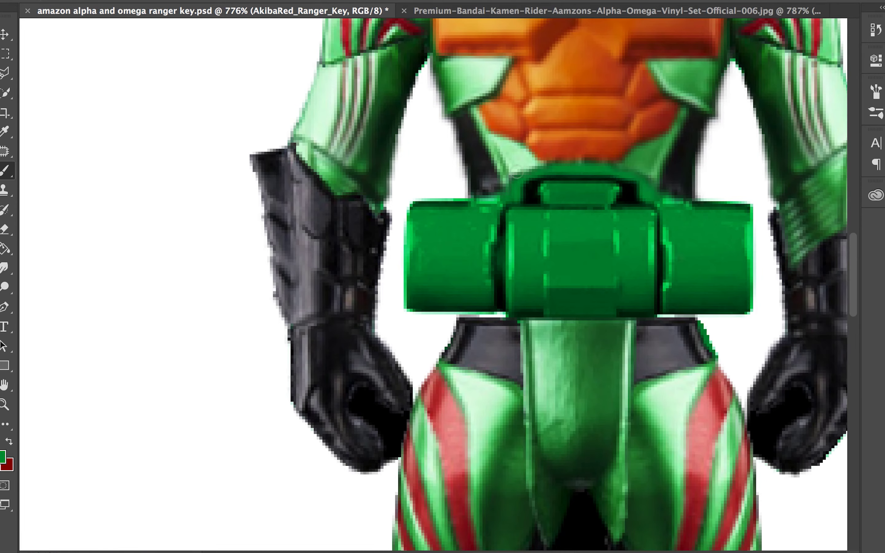
{"action": "scroll", "coordinate": [538, 170], "scroll_direction": "down", "scroll_amount": 2}
{"action": "scroll", "coordinate": [628, 172], "scroll_direction": "down", "scroll_amount": 1}
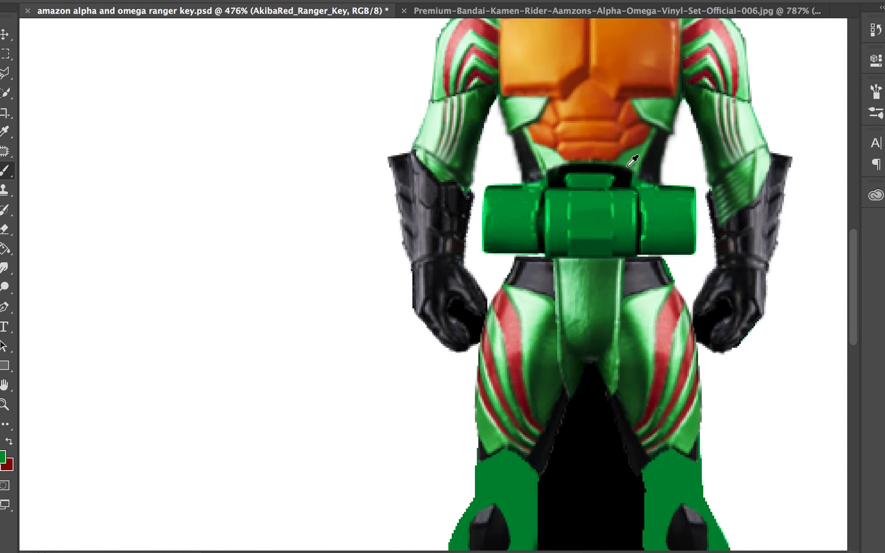
{"action": "scroll", "coordinate": [621, 237], "scroll_direction": "down", "scroll_amount": 3}
{"action": "scroll", "coordinate": [549, 292], "scroll_direction": "up", "scroll_amount": 3}
{"action": "key", "text": "e"}
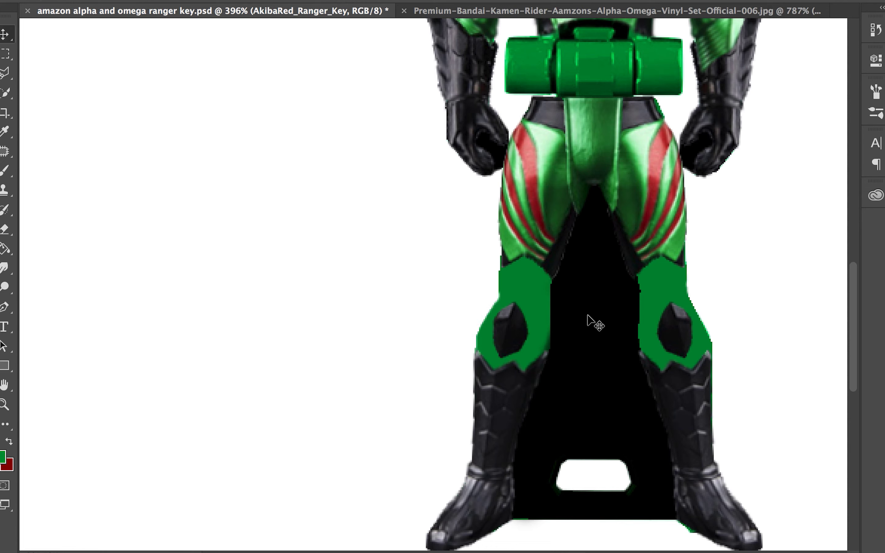
Sample black from the base and paint along the left leg's edge of the base
{"action": "key", "text": "i"}
{"action": "left_click", "coordinate": [640, 296]}
{"action": "key", "text": "b"}
{"action": "right_click", "coordinate": [396, 266]}
{"action": "key", "text": "Escape"}
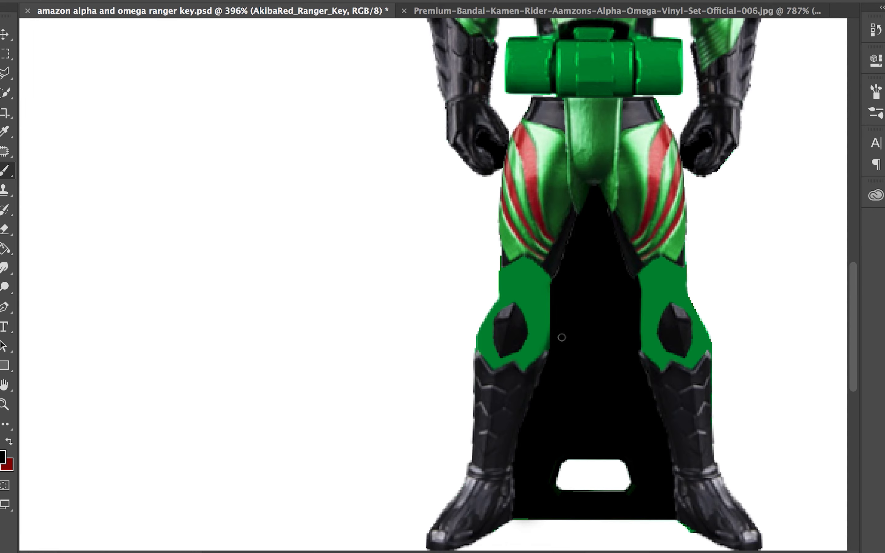
{"action": "left_click_drag", "start_coordinate": [562, 338], "coordinate": [550, 285]}
{"action": "scroll", "coordinate": [583, 277], "scroll_direction": "down", "scroll_amount": 2}
{"action": "scroll", "coordinate": [628, 444], "scroll_direction": "down", "scroll_amount": 1}
Click through Layer 17, Layer 18, its copy and the omega shoulder layers
{"action": "key", "text": "e"}
{"action": "scroll", "coordinate": [678, 474], "scroll_direction": "up", "scroll_amount": 3}
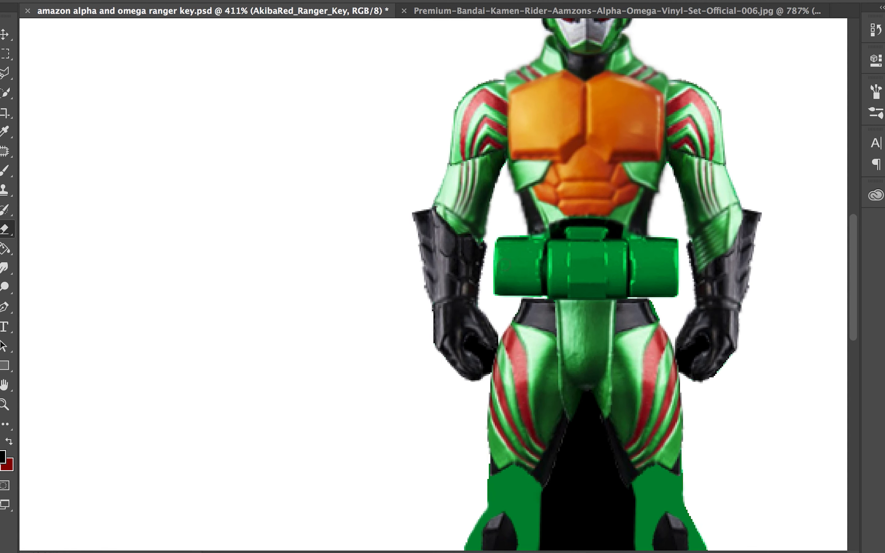
{"action": "left_click", "coordinate": [482, 282], "text": "super"}
{"action": "left_click", "coordinate": [486, 73], "text": "super"}
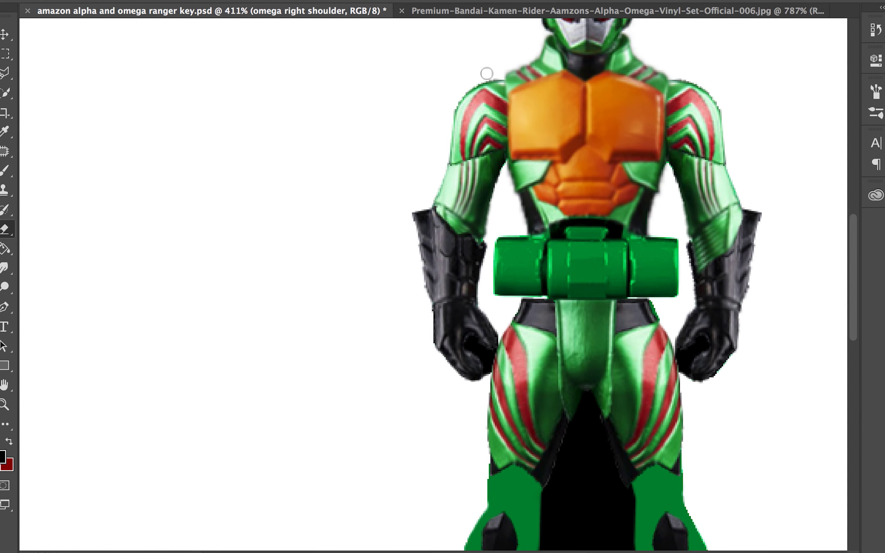
{"action": "left_click", "coordinate": [457, 187], "text": "super"}
{"action": "scroll", "coordinate": [621, 172], "scroll_direction": "up", "scroll_amount": 3}
{"action": "left_click", "coordinate": [675, 139], "text": "super"}
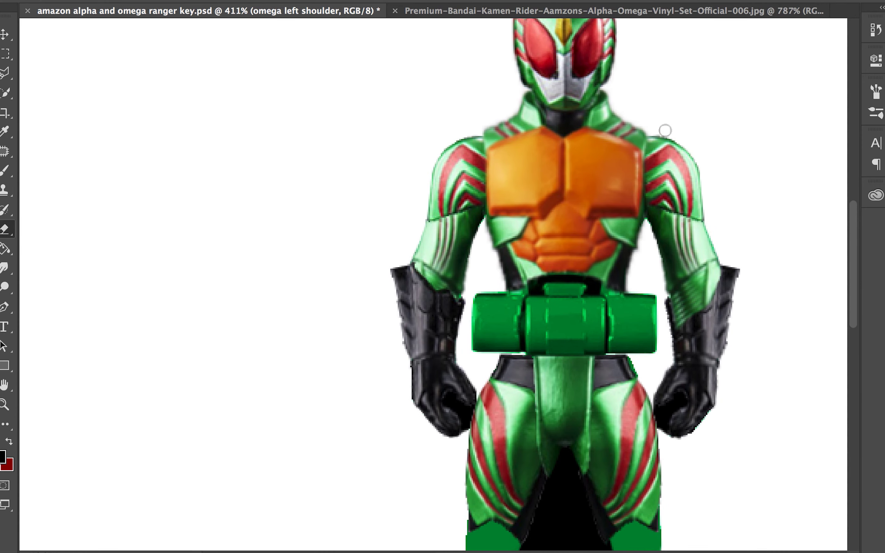
{"action": "left_click", "coordinate": [657, 260], "text": "super"}
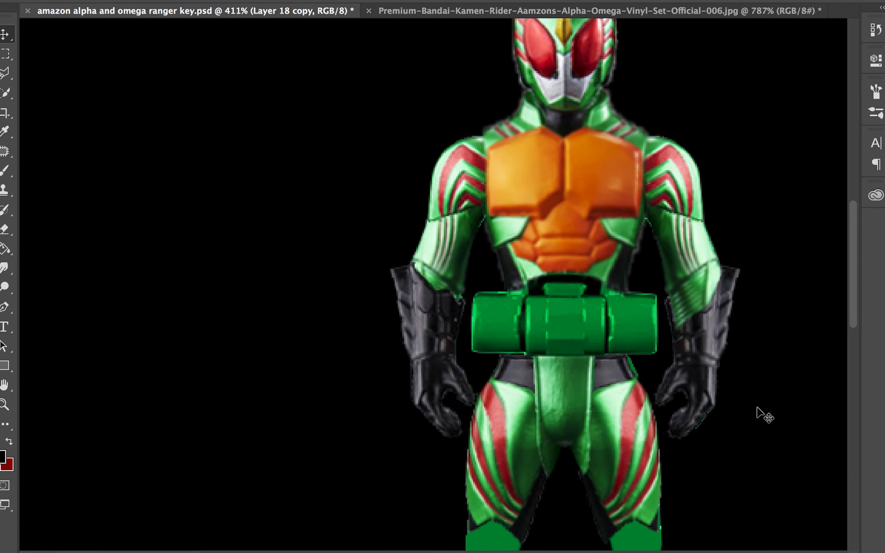
Toggle the black backdrop on and off behind the green figure and pan up to its head
{"action": "left_click", "coordinate": [711, 403], "text": "super"}
{"action": "left_click", "coordinate": [646, 361], "text": "super"}
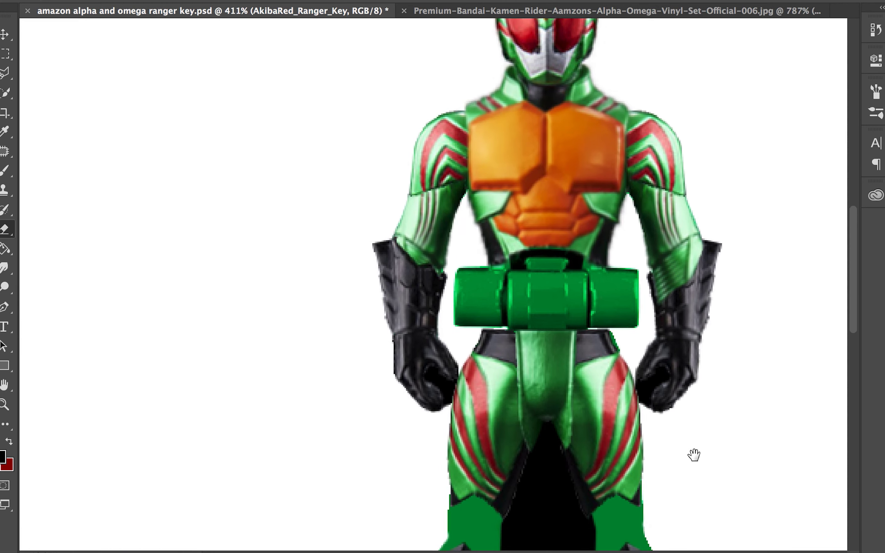
{"action": "left_click", "coordinate": [693, 454], "text": "super"}
{"action": "left_click_drag", "start_coordinate": [695, 325], "coordinate": [697, 266]}
{"action": "scroll", "coordinate": [698, 266], "scroll_direction": "up", "scroll_amount": 1}
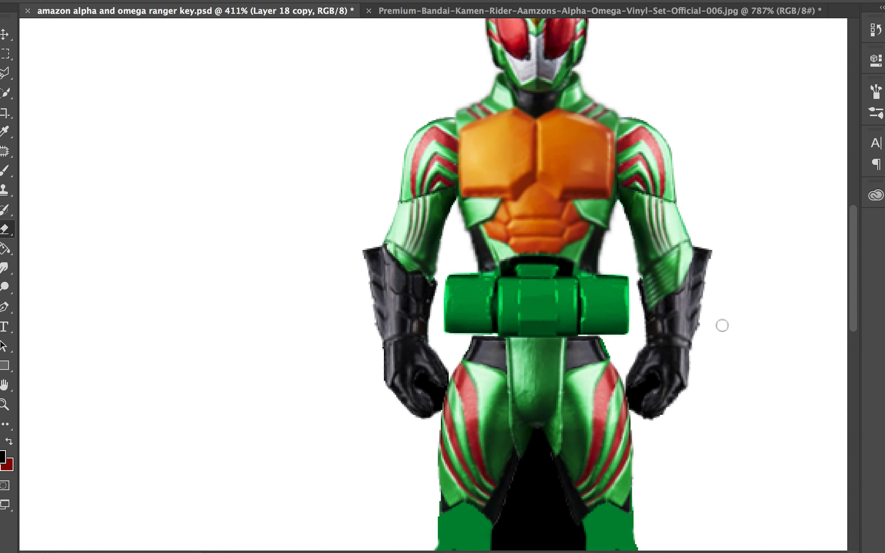
{"action": "left_click", "coordinate": [641, 415], "text": "super"}
{"action": "scroll", "coordinate": [525, 73], "scroll_direction": "up", "scroll_amount": 5}
{"action": "left_click", "coordinate": [568, 94], "text": "super"}
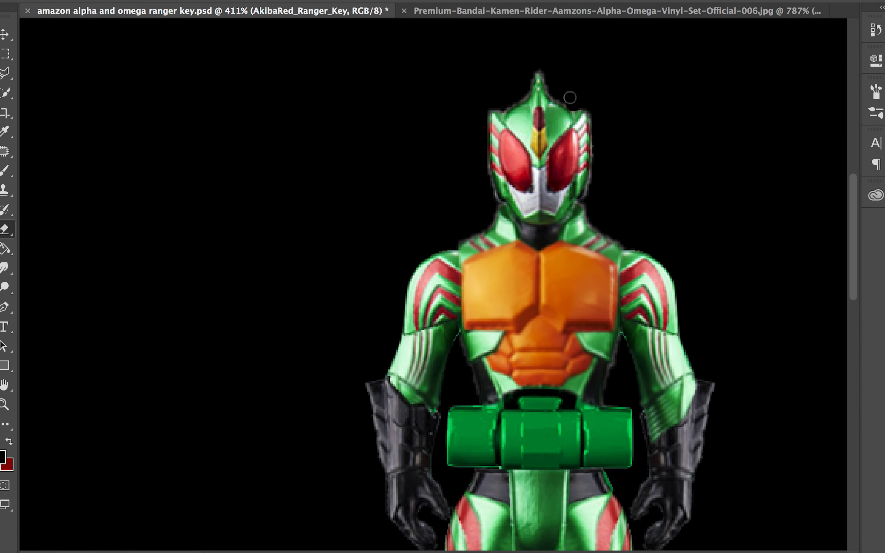
{"action": "scroll", "coordinate": [573, 98], "scroll_direction": "up", "scroll_amount": 1}
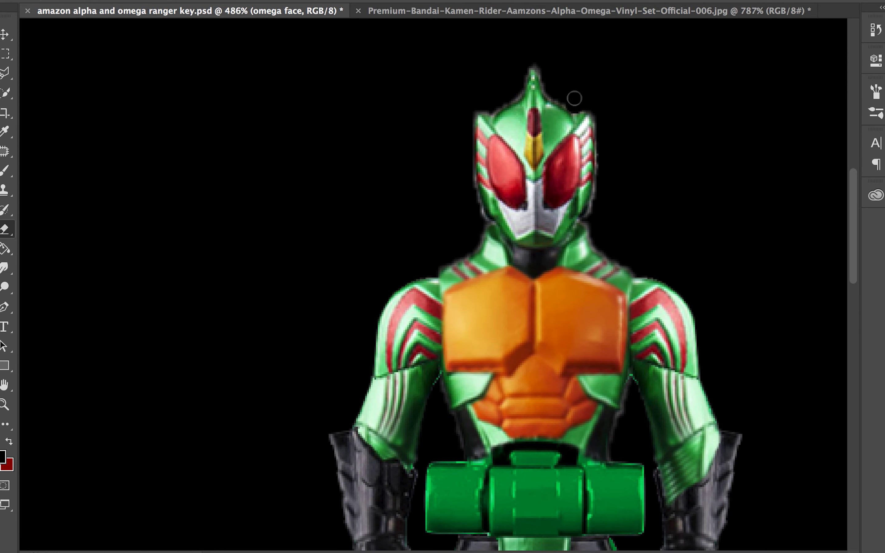